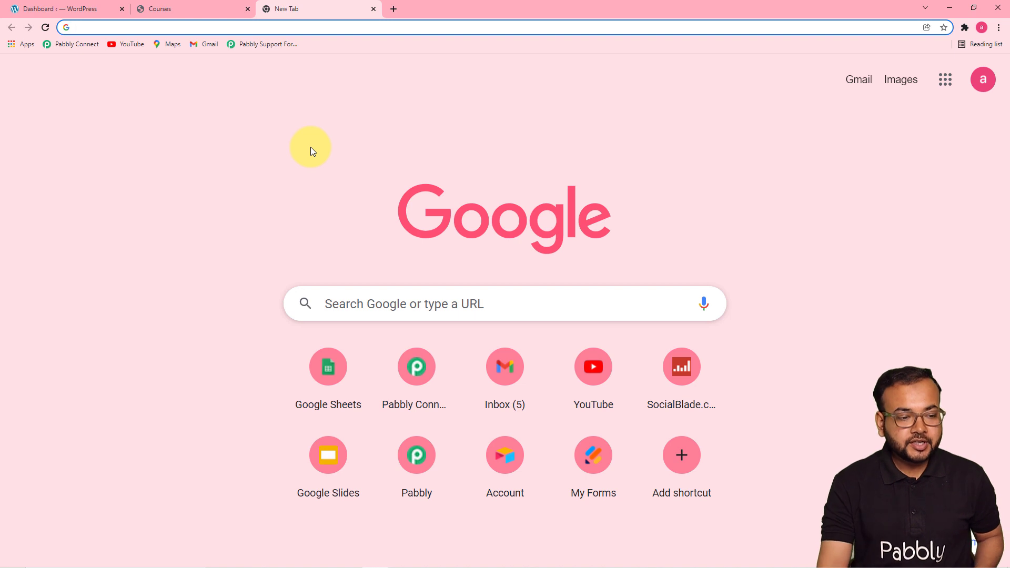
- Open Pabbly Connect and create a workflow named "On Course Purchase from WooCommerce Enroll Student in Spayee"
left_click(70, 45)
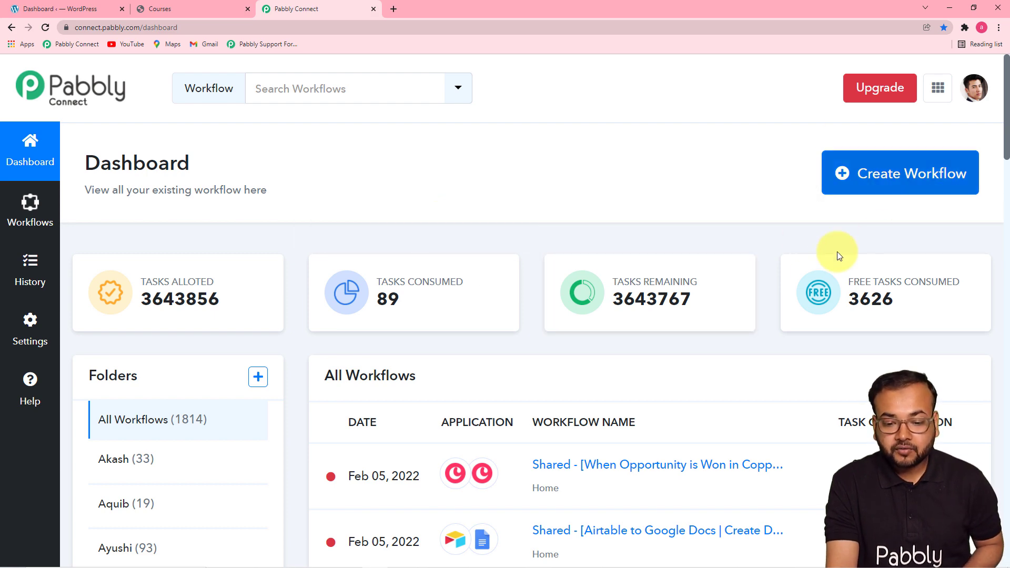
left_click(884, 190)
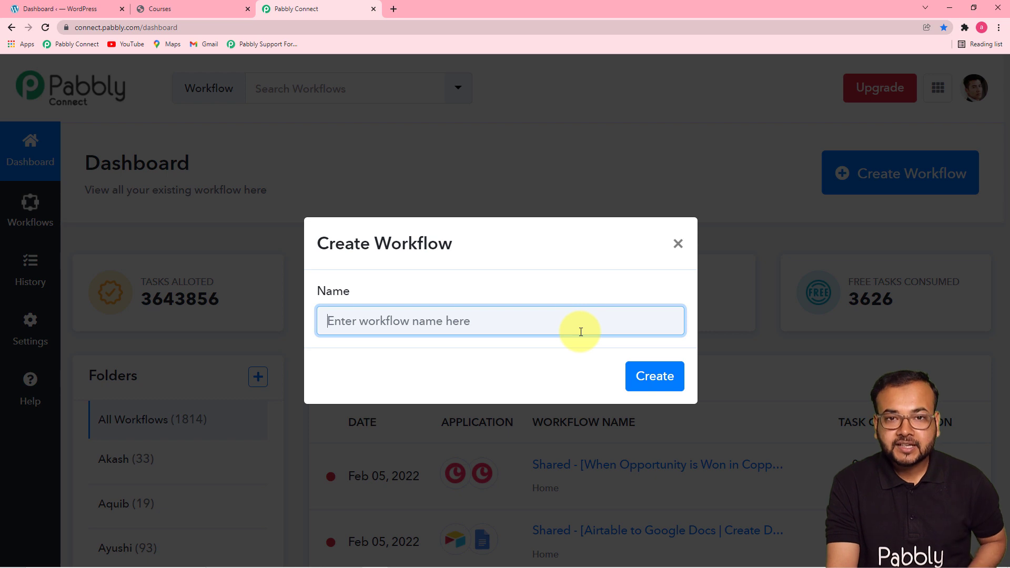
key("ctrl+v")
left_click(518, 387)
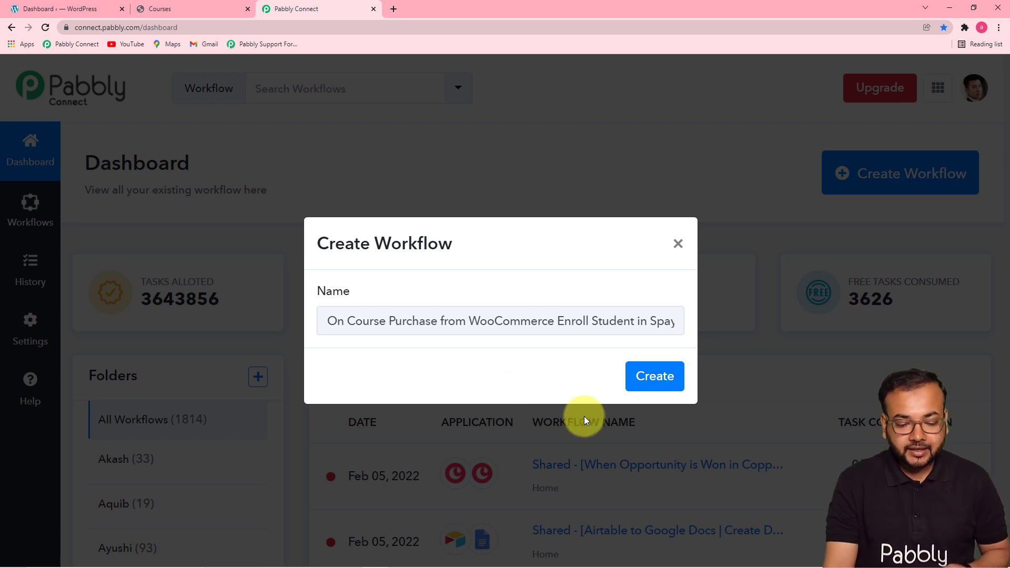
left_click(637, 382)
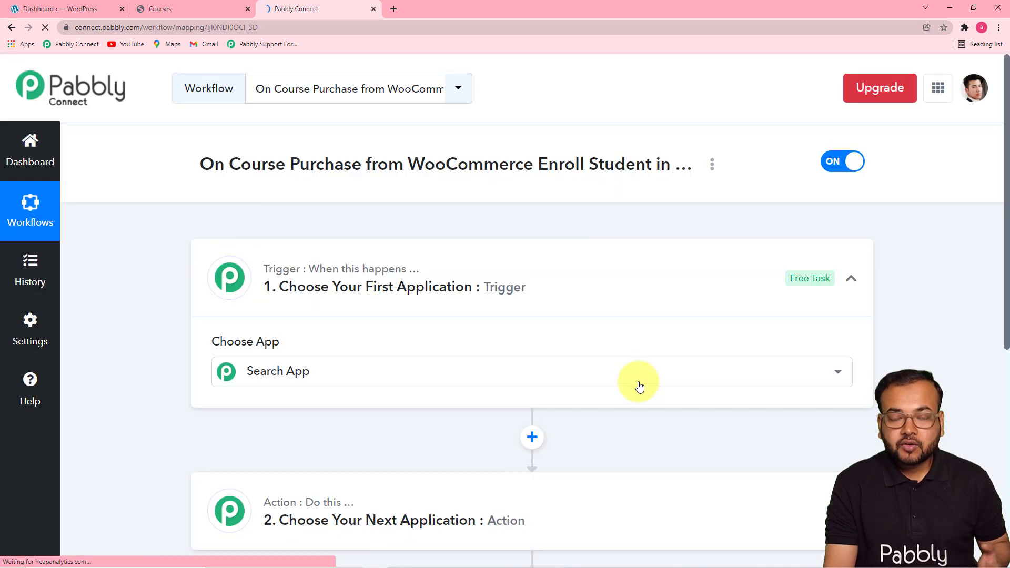
- Search the trigger apps for "woo" and choose WooCommerce as the workflow's trigger application
left_click(639, 386)
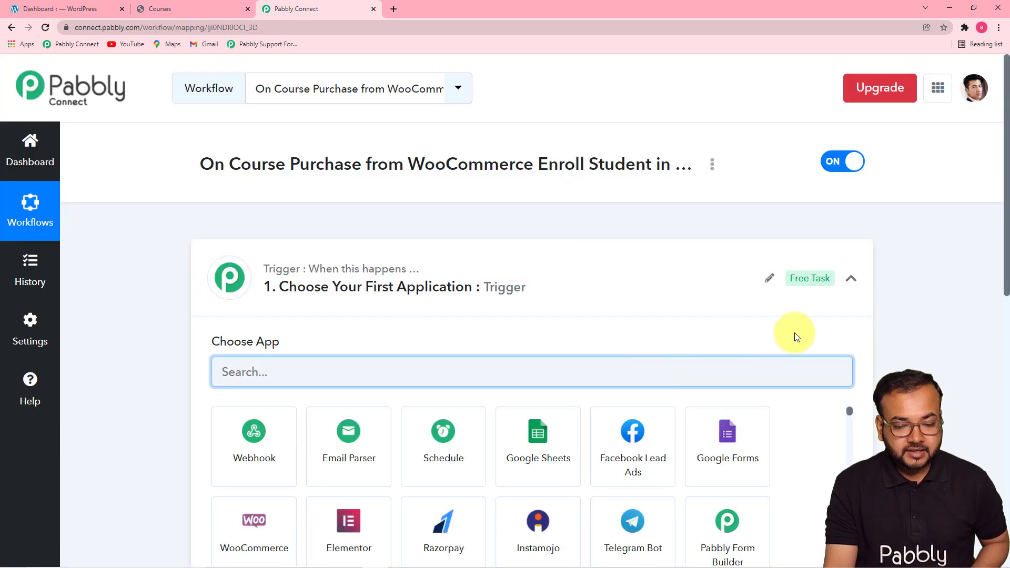
left_click(851, 278)
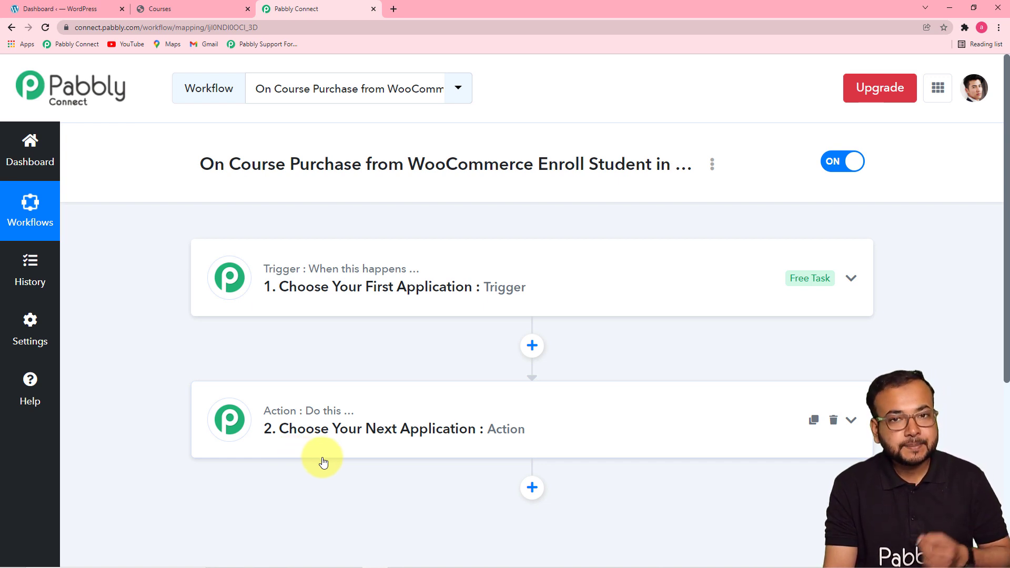
left_click(298, 289)
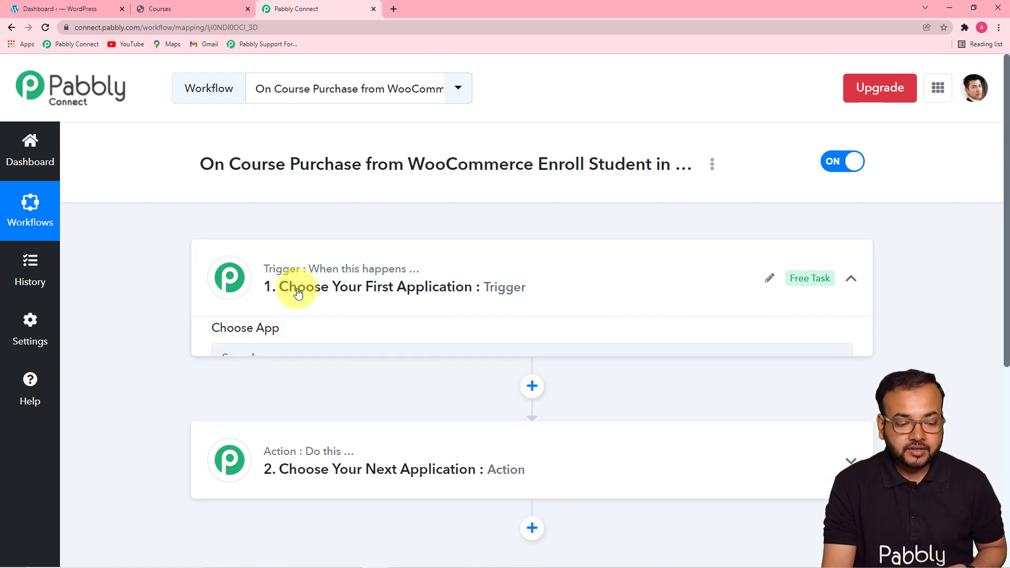
scroll(319, 293, "down", 2)
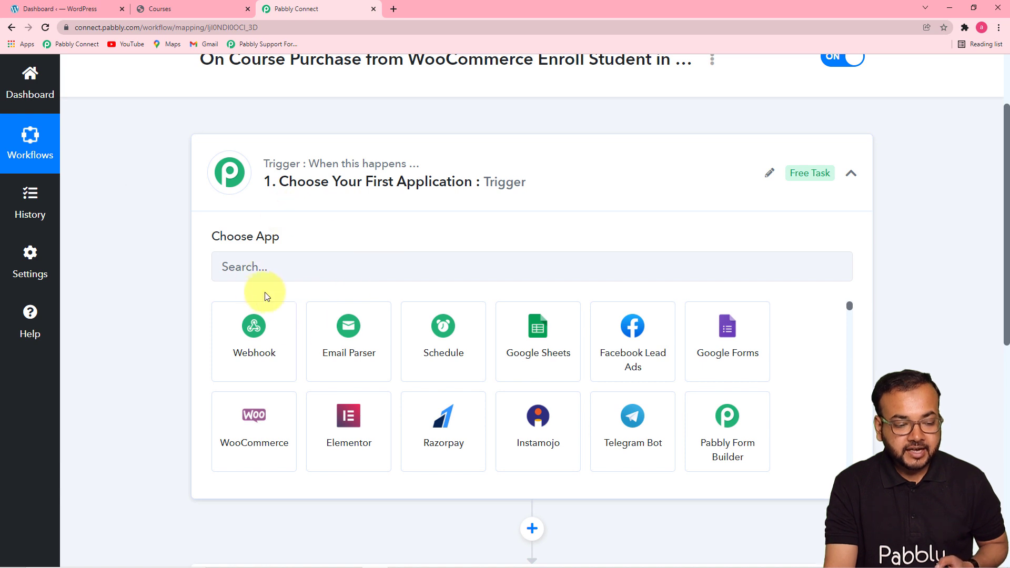
left_click(327, 275)
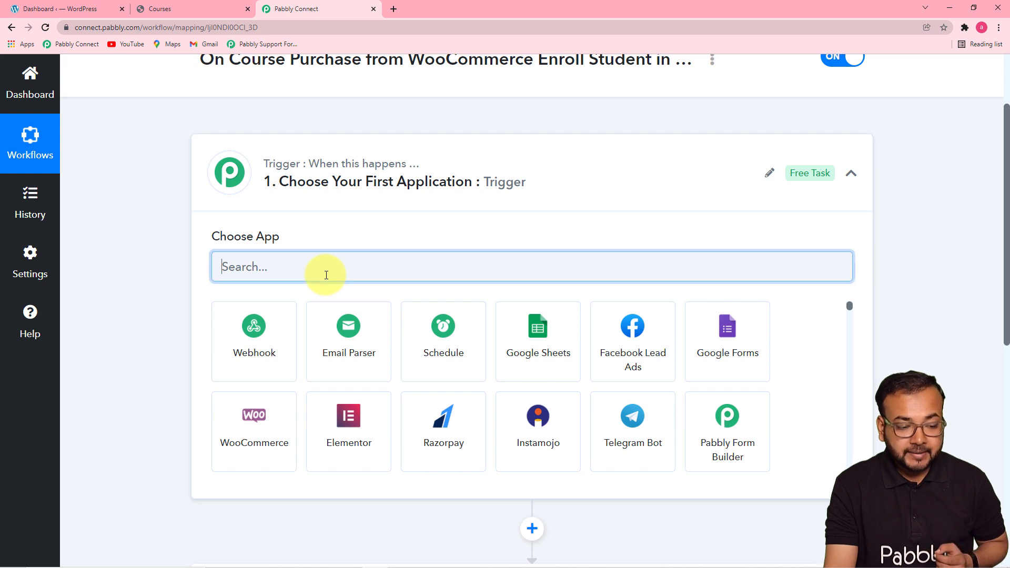
scroll(326, 275, "up", 2)
type("woo")
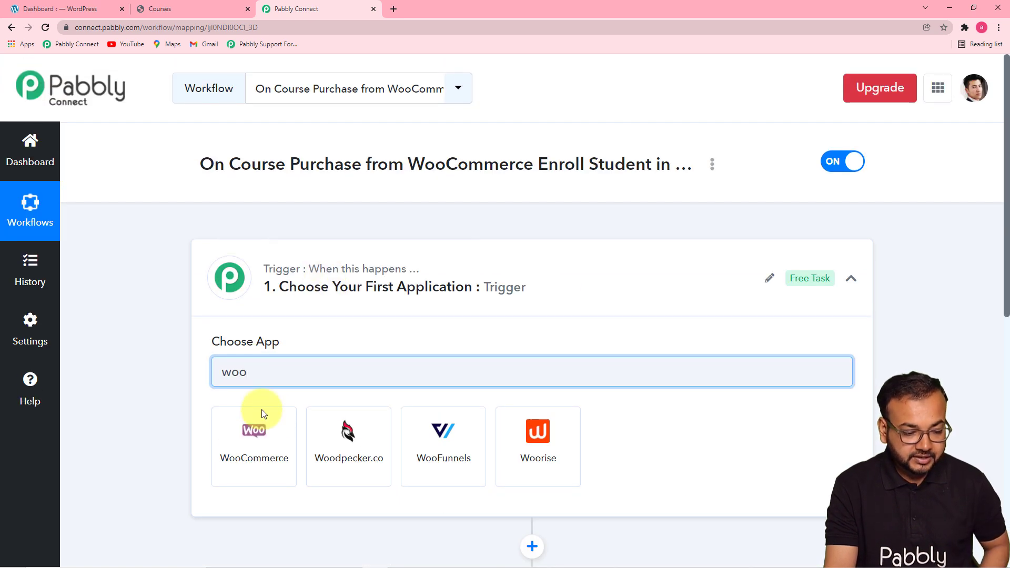
left_click(270, 436)
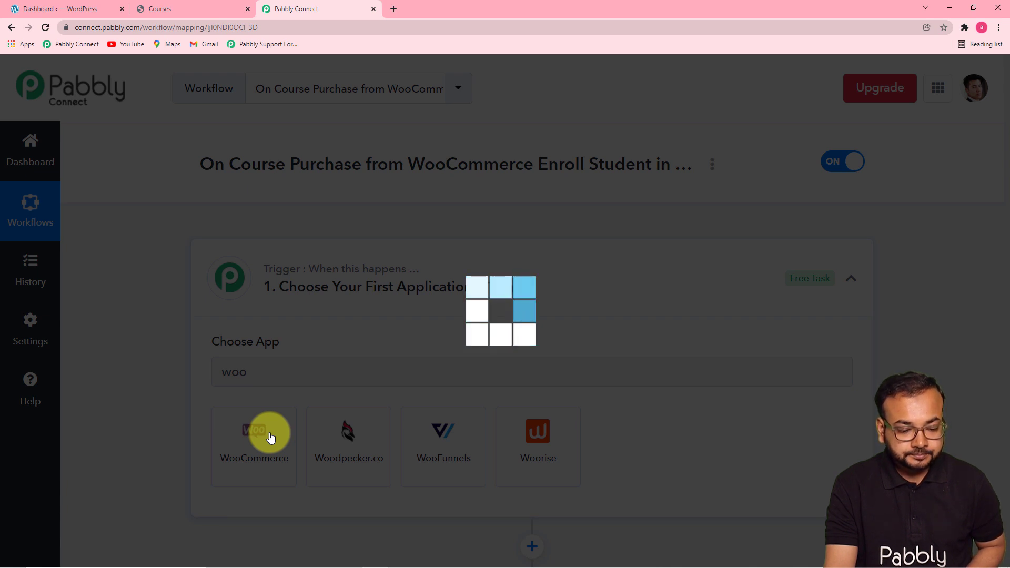
- Set the WooCommerce trigger event to Order Updated
scroll(270, 438, "down", 7)
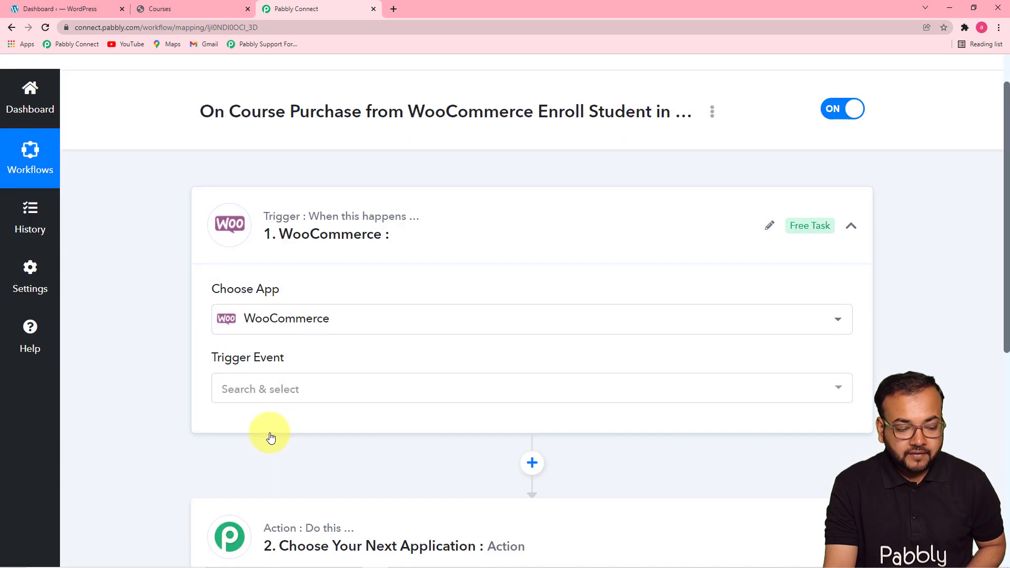
scroll(379, 332, "up", 3)
scroll(392, 304, "down", 3)
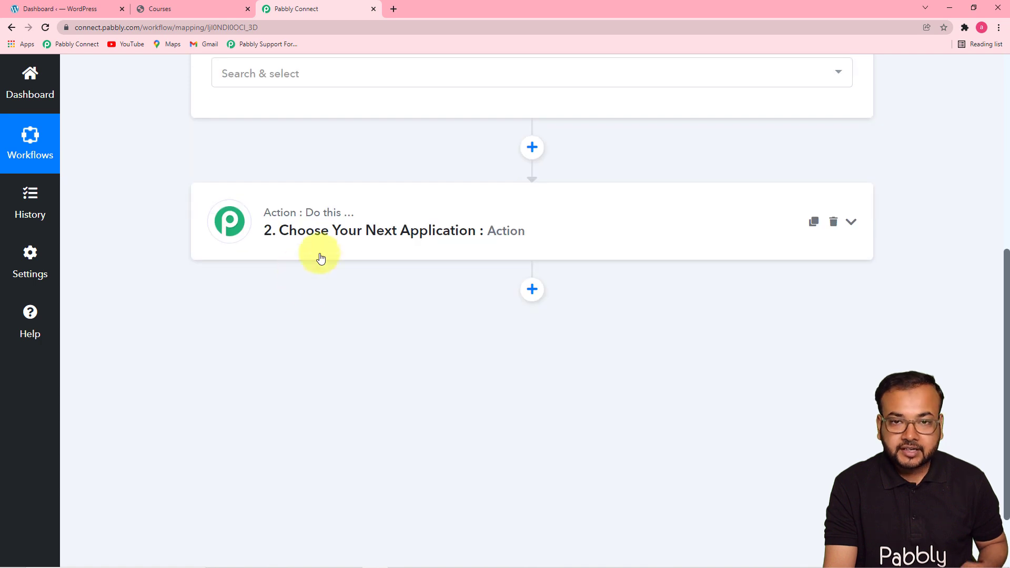
scroll(380, 255, "up", 3)
left_click(303, 239)
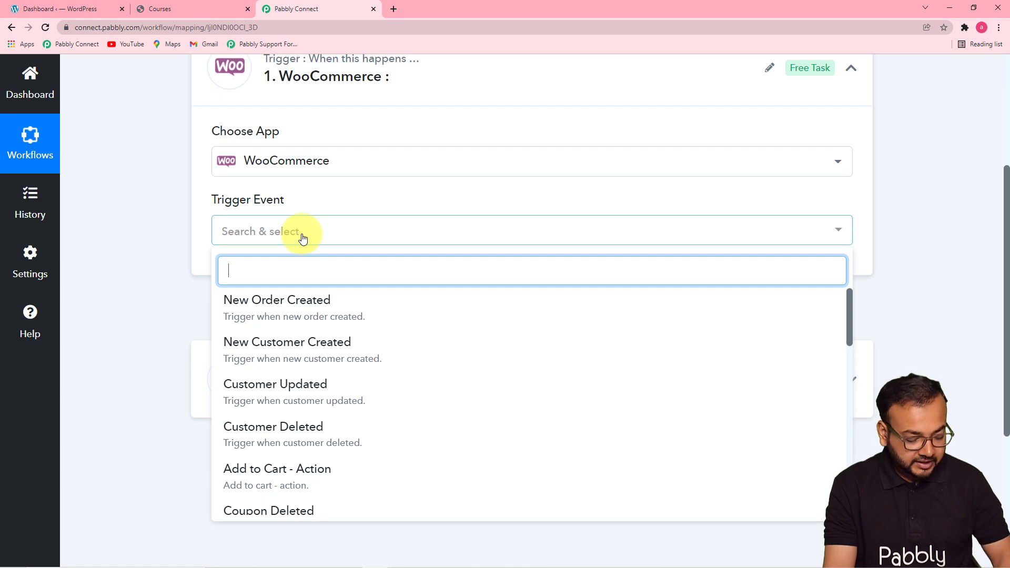
type("or")
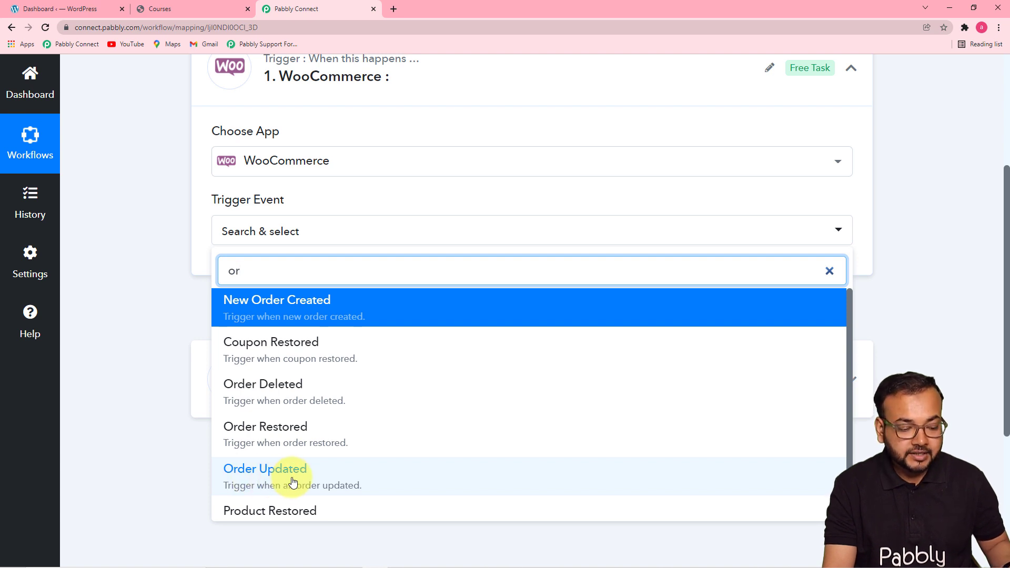
left_click(273, 480)
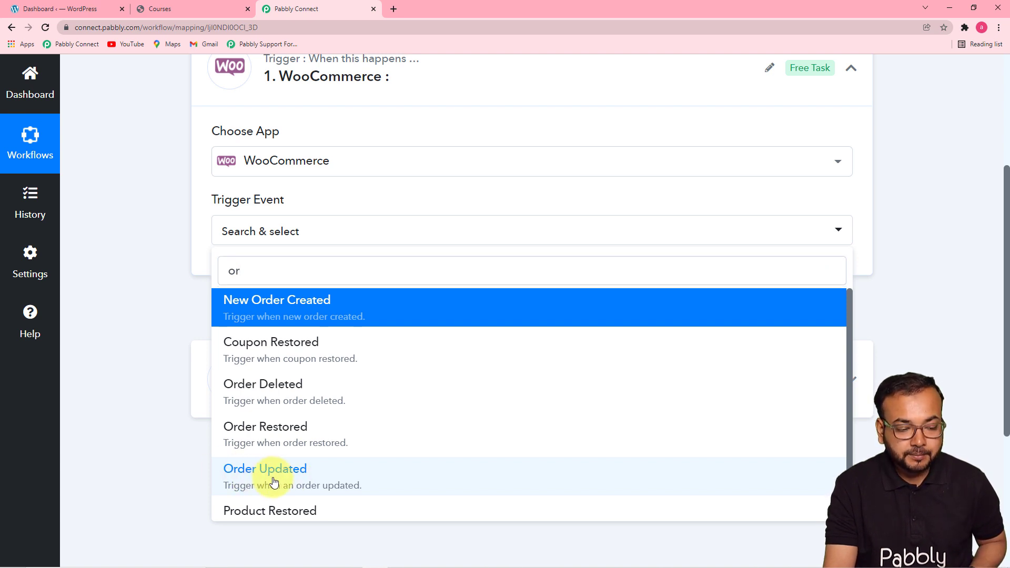
- Copy the webhook URL of the WooCommerce trigger
scroll(236, 423, "down", 1)
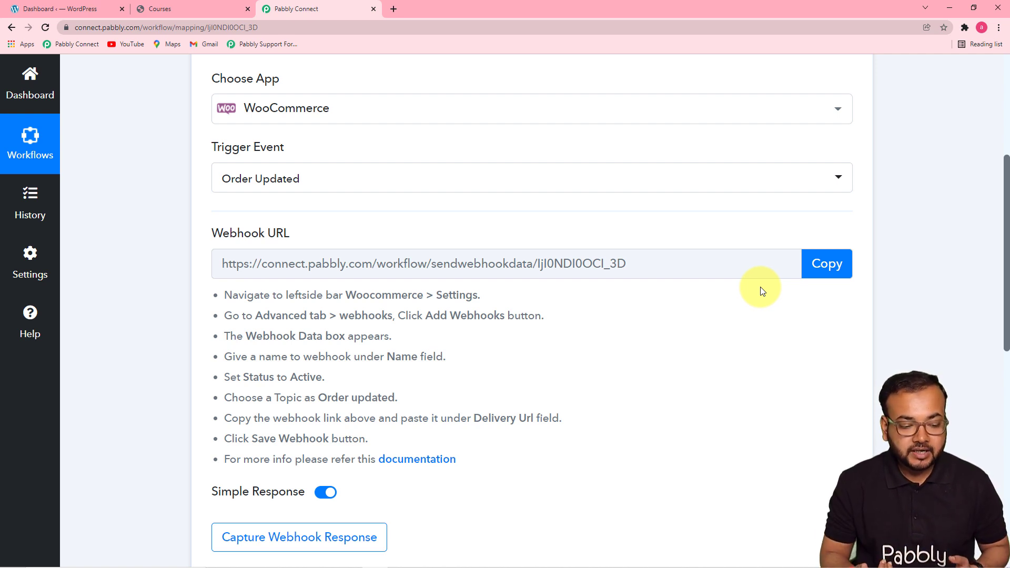
scroll(763, 291, "down", 2)
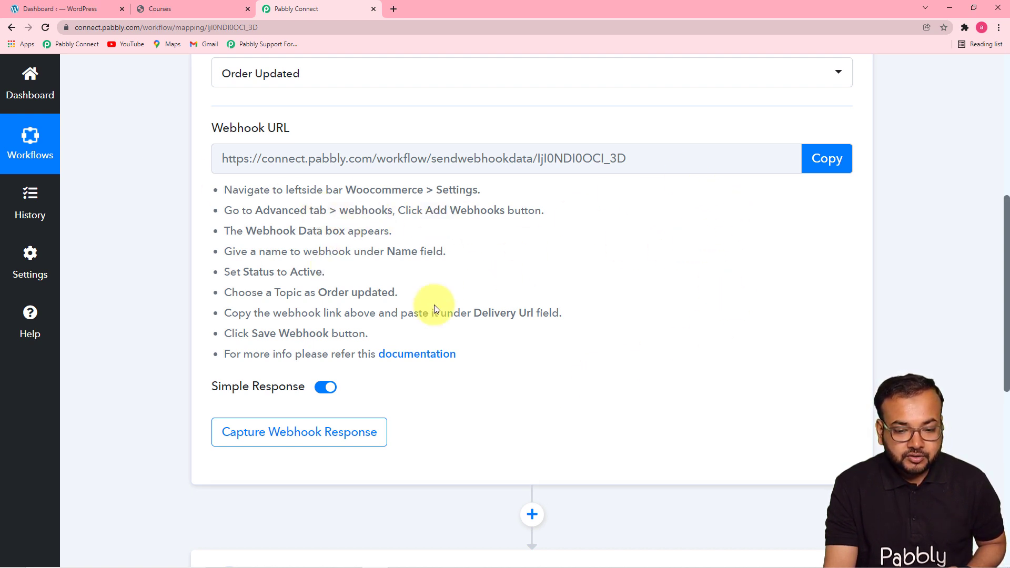
left_click(825, 158)
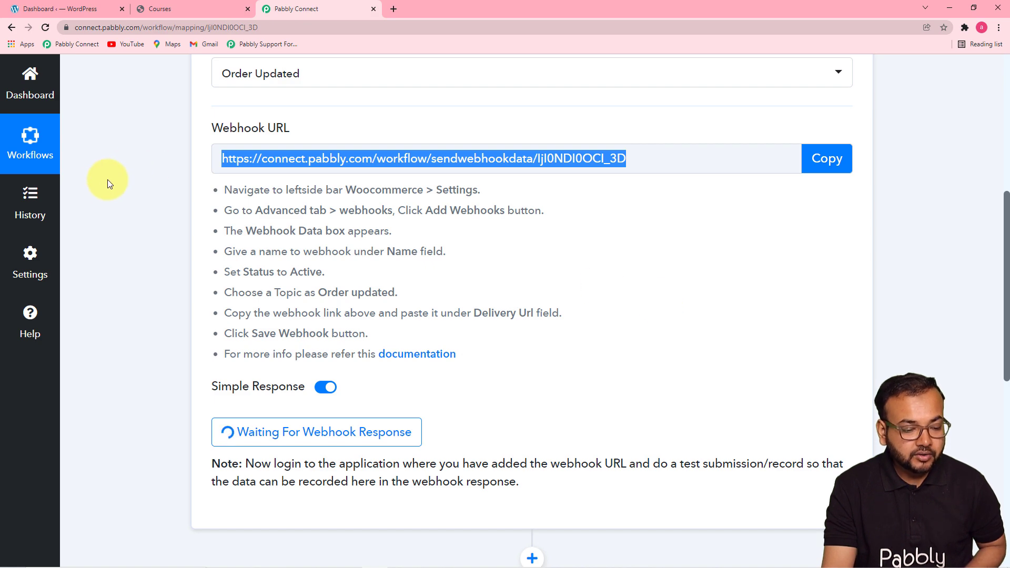
- Switch to the WordPress dashboard and open the WooCommerce settings
left_click(55, 9)
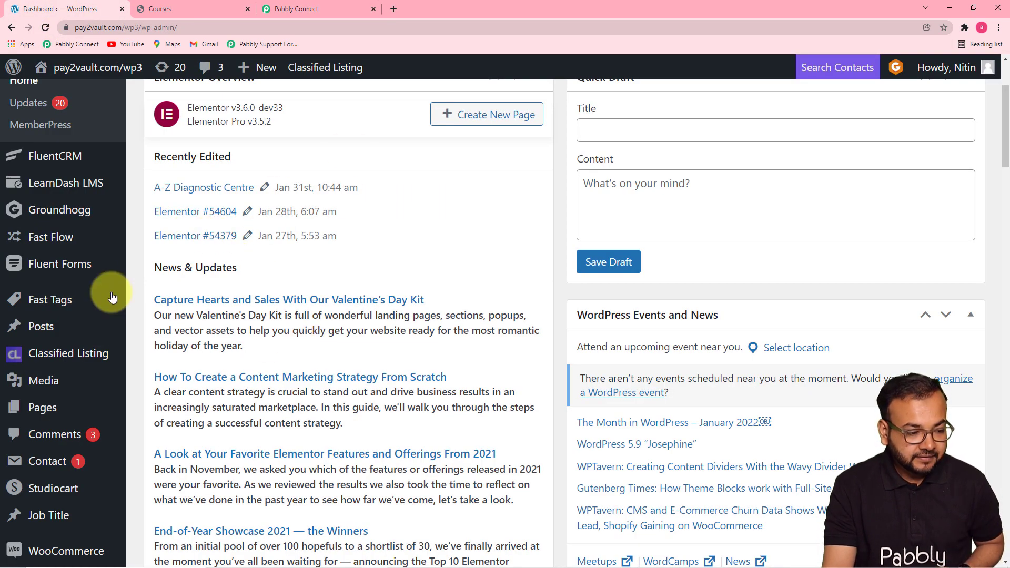
mouse_move(90, 293)
scroll(73, 379, "down", 7)
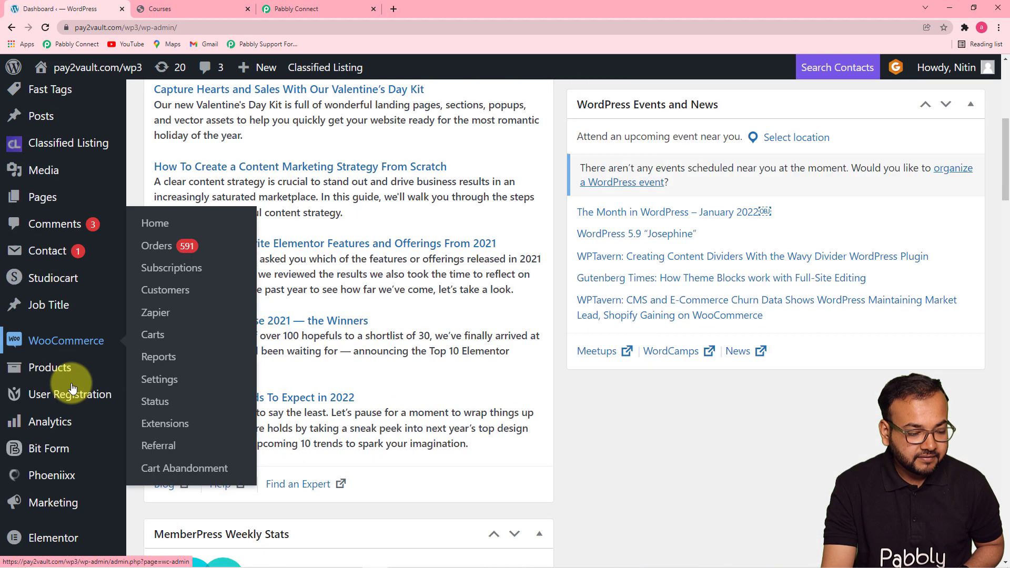
scroll(72, 388, "down", 3)
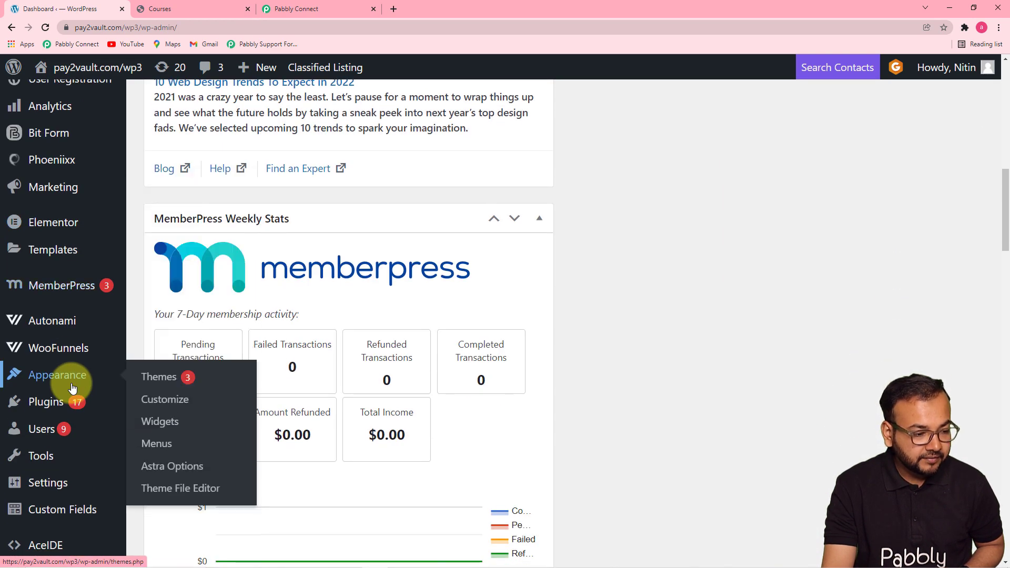
scroll(73, 388, "down", 2)
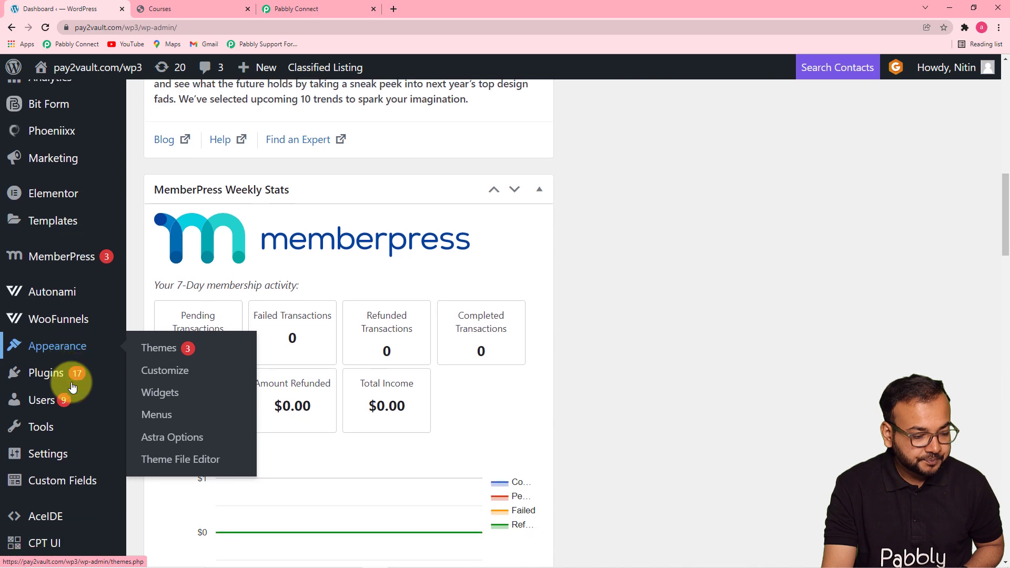
scroll(73, 388, "down", 5)
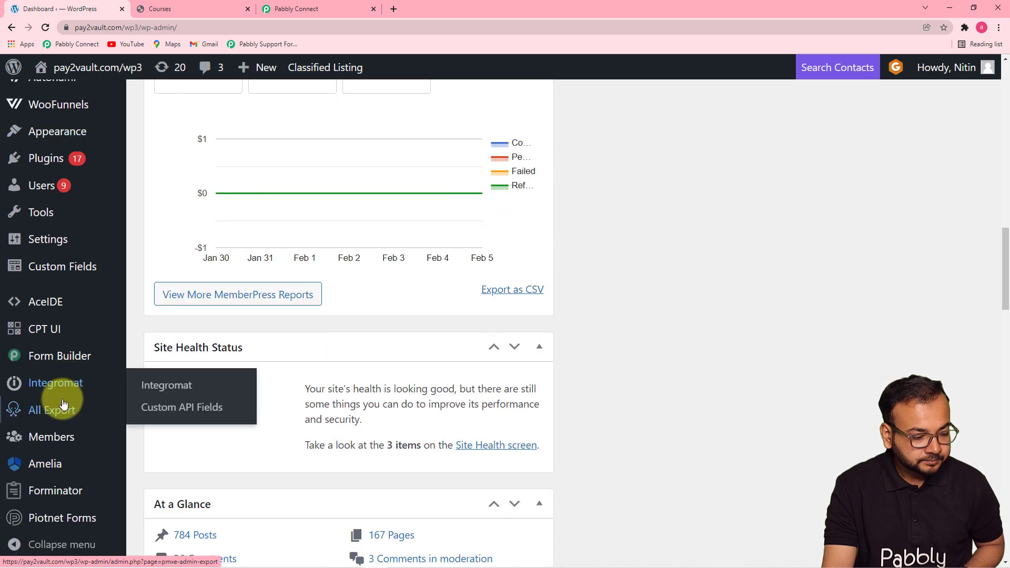
scroll(70, 284, "up", 3)
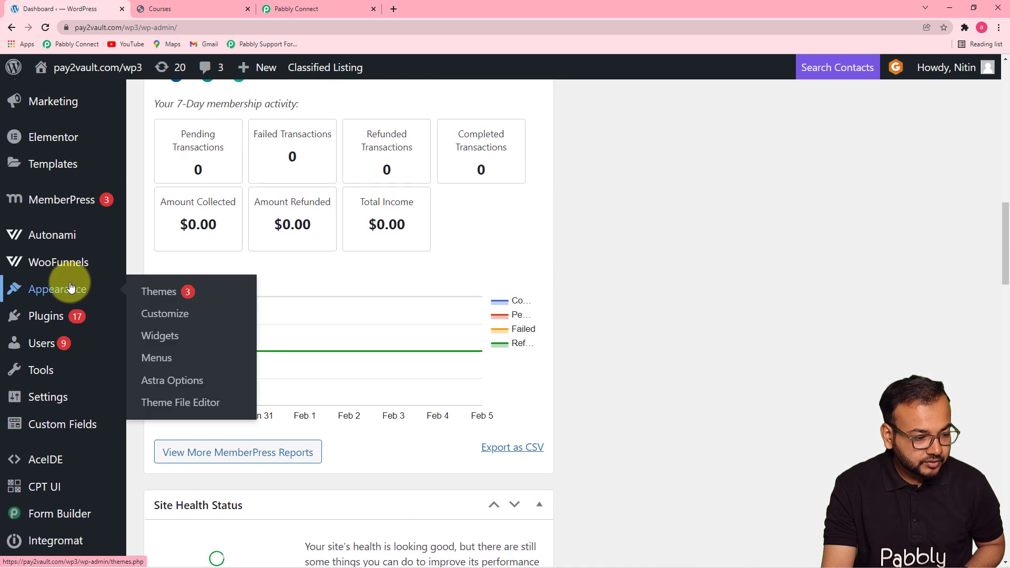
scroll(71, 284, "down", 2)
scroll(70, 287, "up", 4)
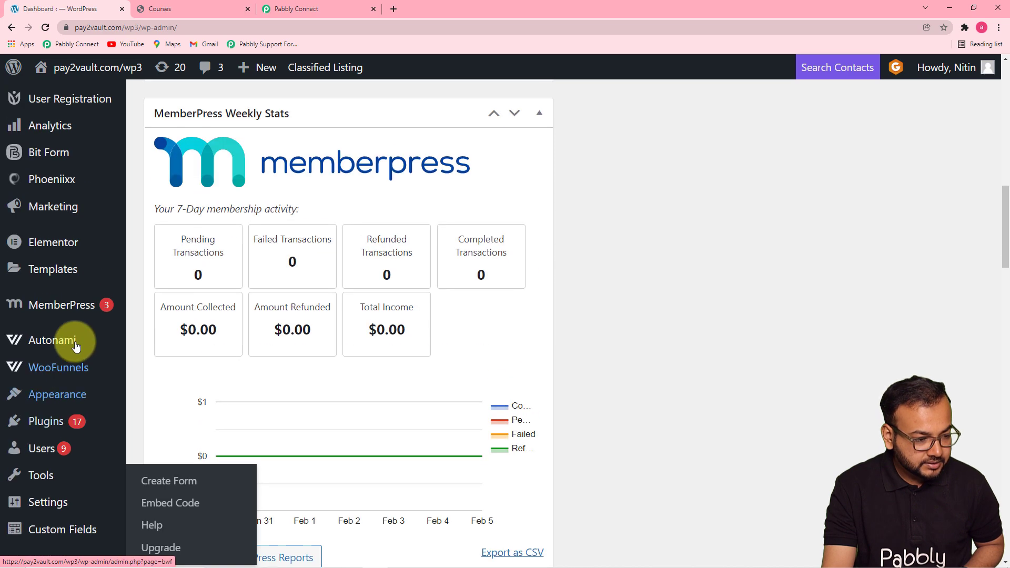
scroll(77, 347, "down", 1)
scroll(76, 346, "up", 6)
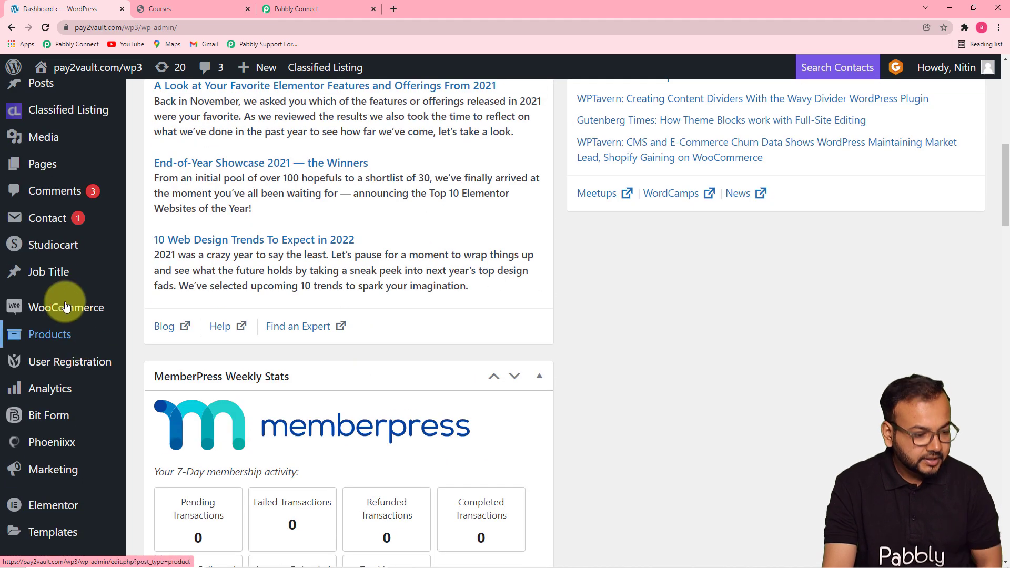
mouse_move(83, 318)
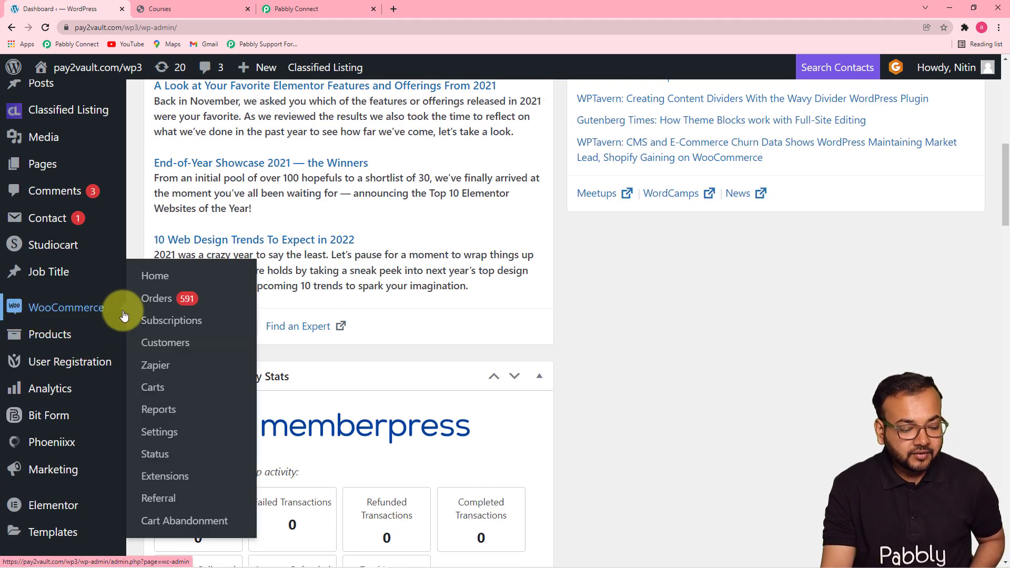
left_click(159, 434)
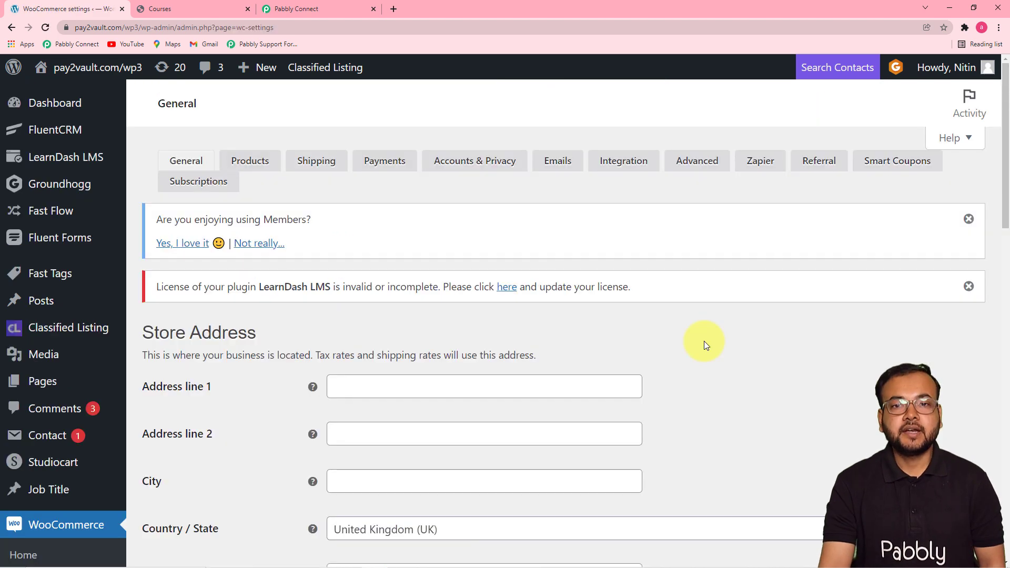
- Add a new webhook in the advanced WooCommerce settings and name it Enroll Student
left_click(688, 168)
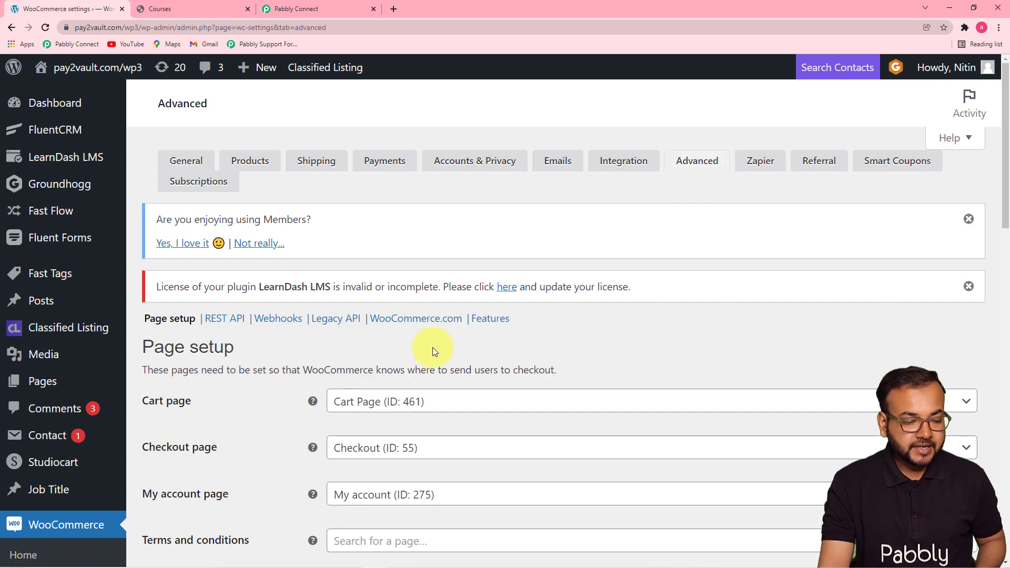
left_click(279, 320)
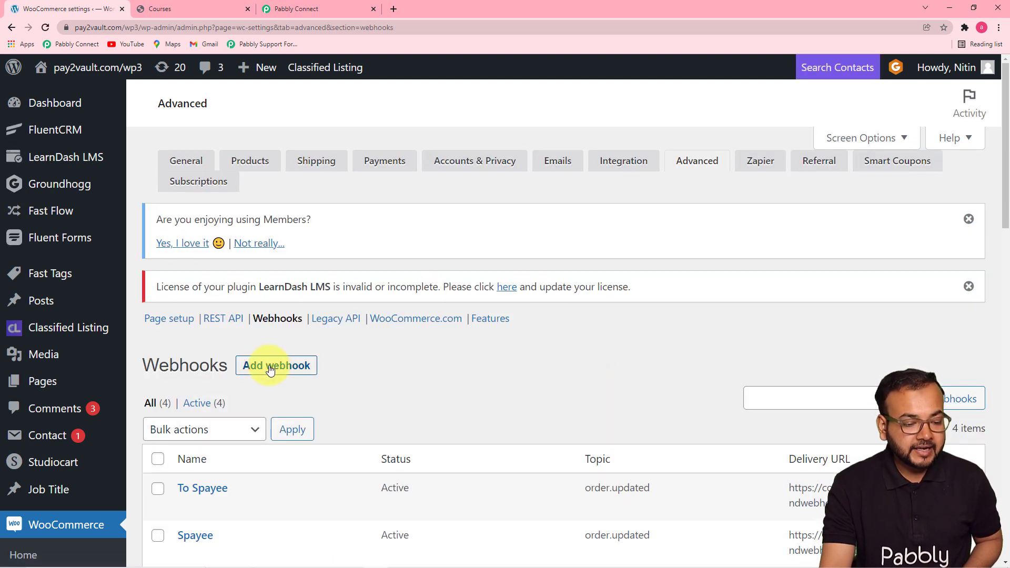
left_click(255, 363)
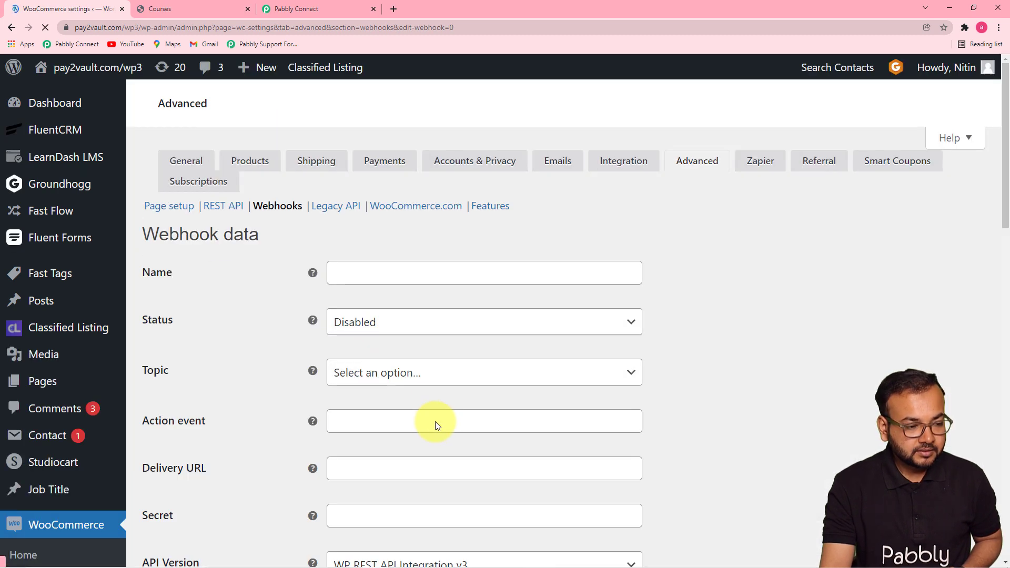
scroll(435, 422, "down", 2)
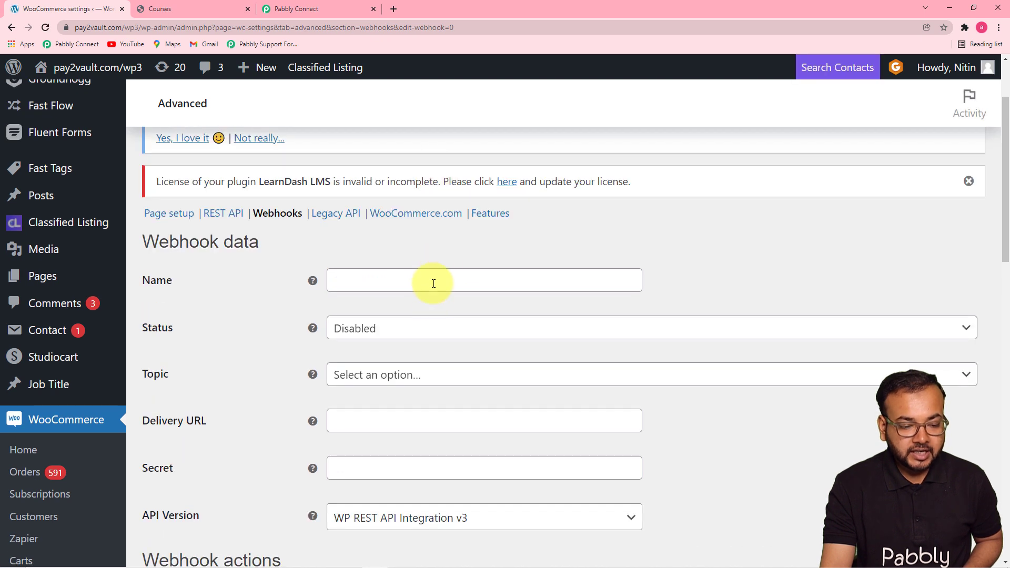
left_click(437, 280)
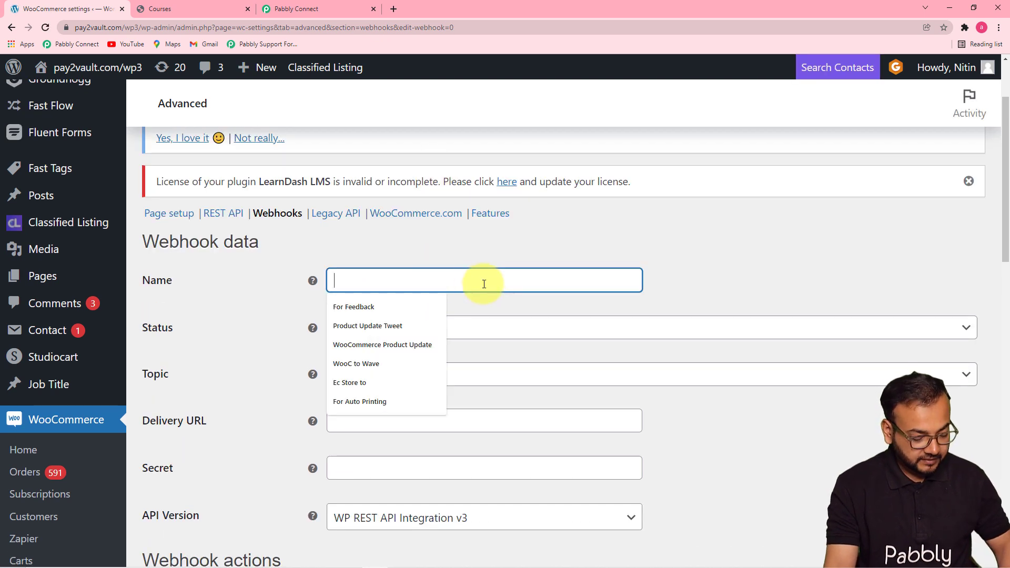
type("Enroll Student")
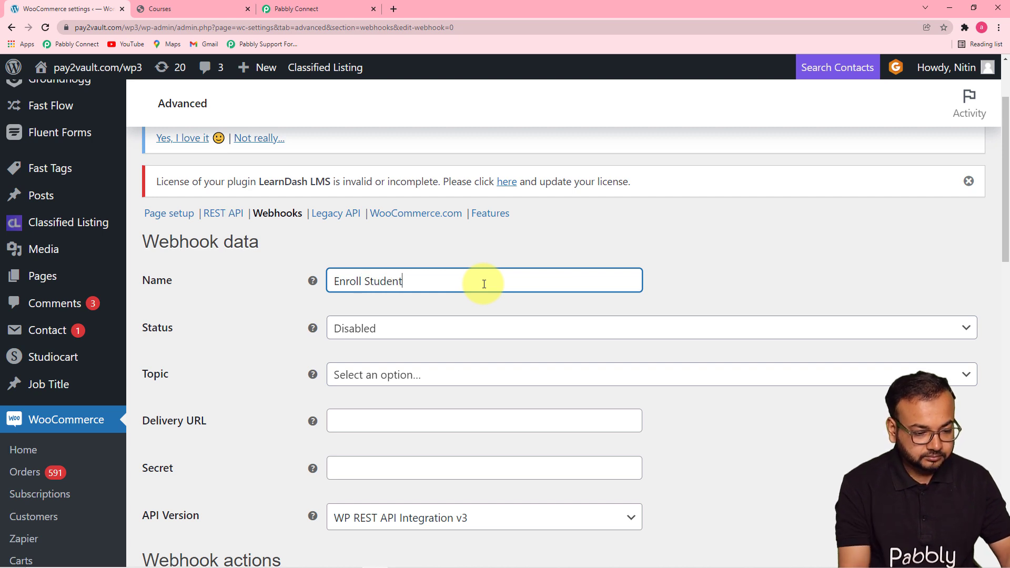
- Set the Enroll Student webhook's status to Active and its topic to Order updated
left_click(477, 329)
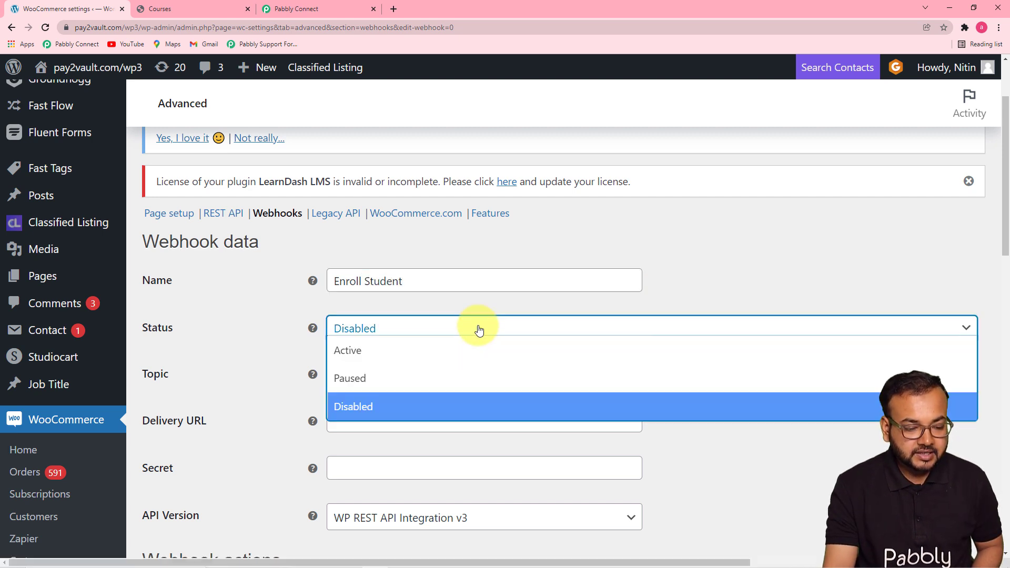
left_click(392, 351)
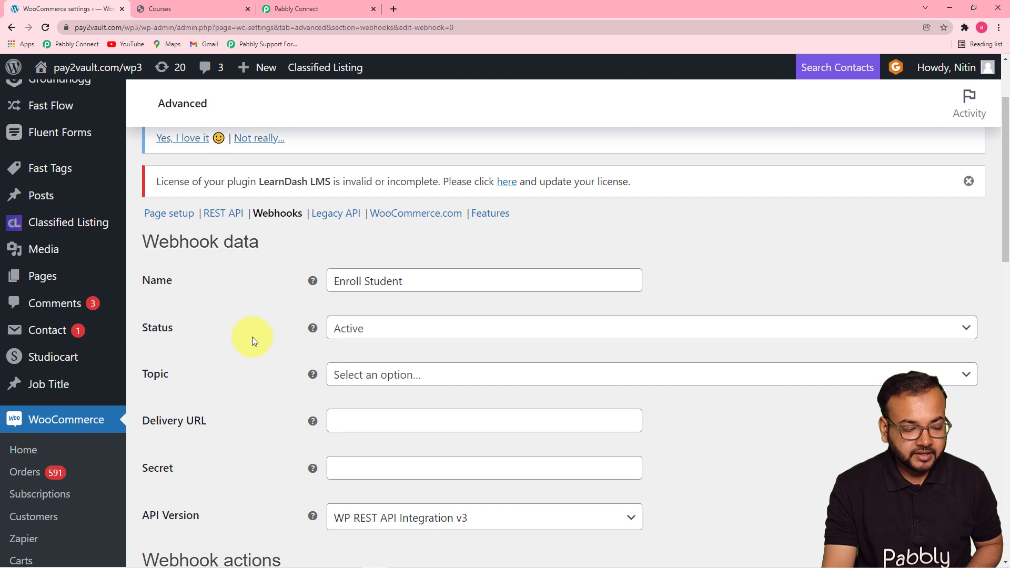
scroll(251, 337, "down", 1)
left_click(500, 330)
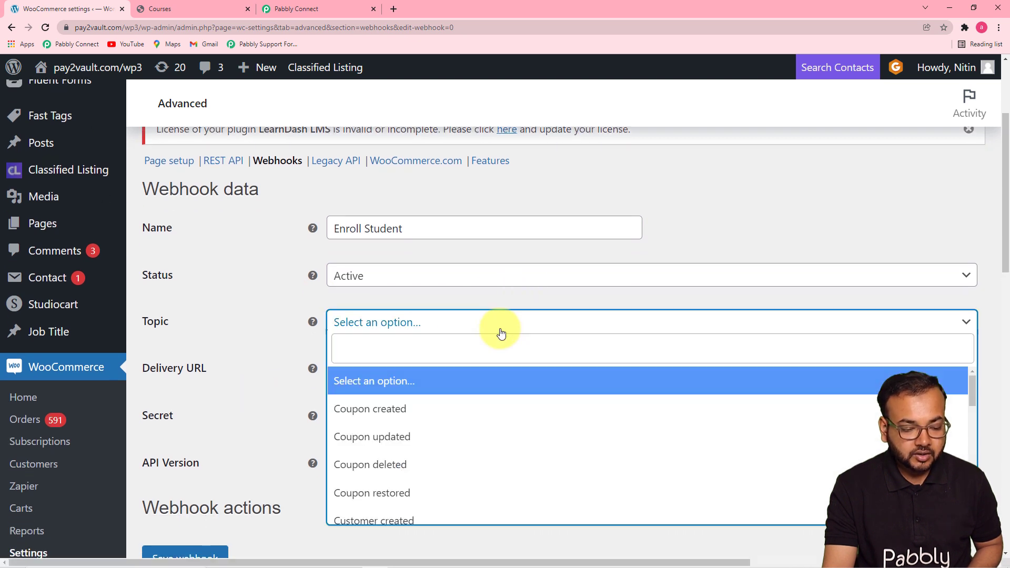
scroll(460, 399, "down", 4)
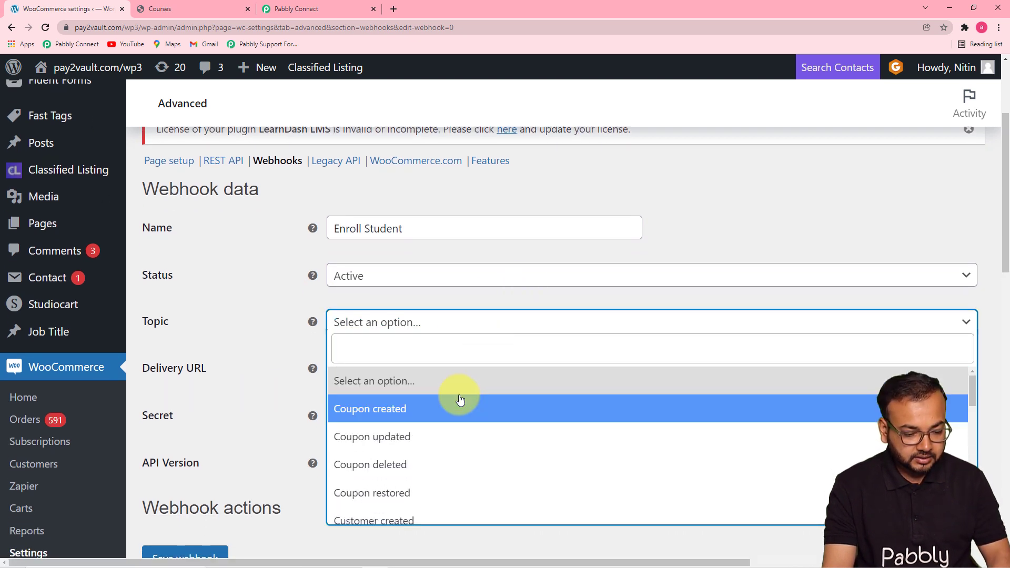
scroll(460, 399, "up", 2)
scroll(460, 399, "down", 3)
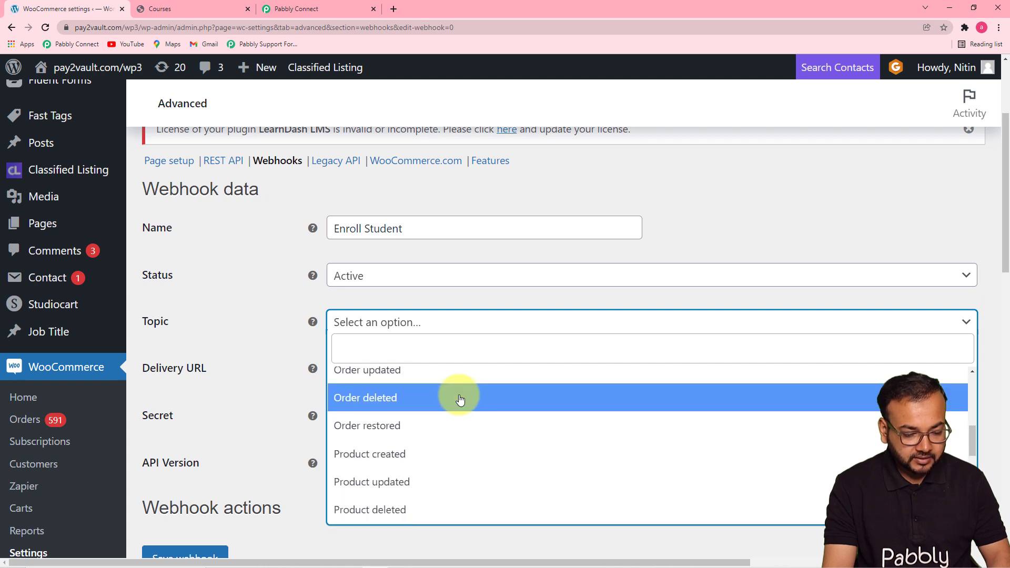
scroll(459, 399, "up", 1)
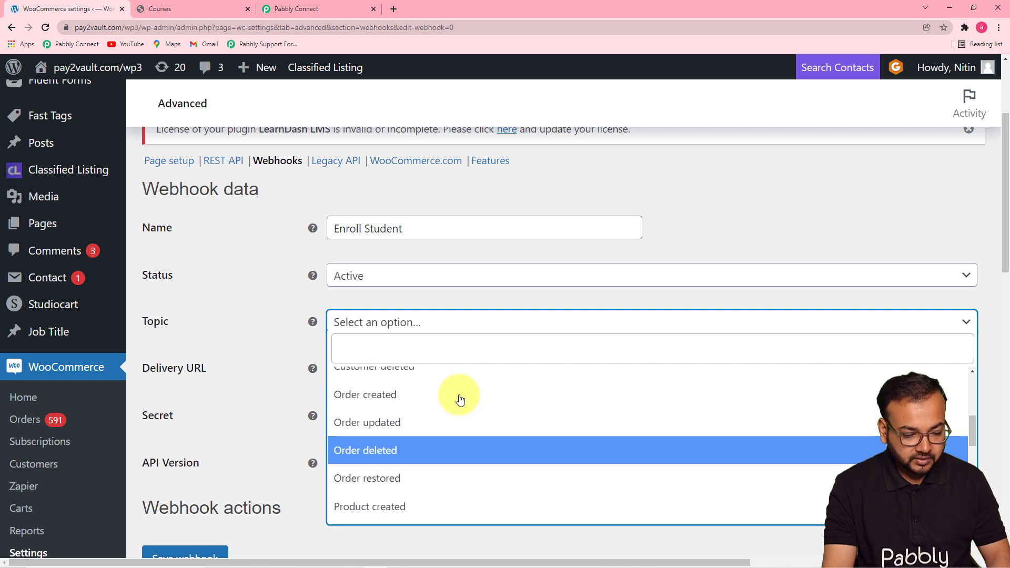
left_click(368, 419)
- Paste the copied Pabbly webhook URL as the delivery URL and save the webhook
scroll(288, 356, "down", 1)
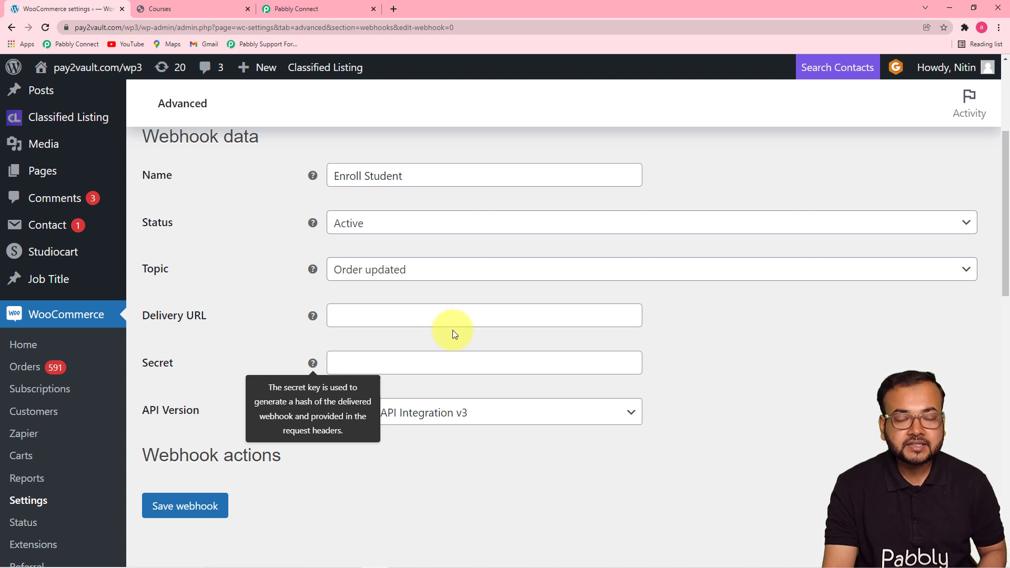
right_click(396, 314)
left_click(424, 394)
left_click(667, 373)
scroll(722, 424, "up", 1)
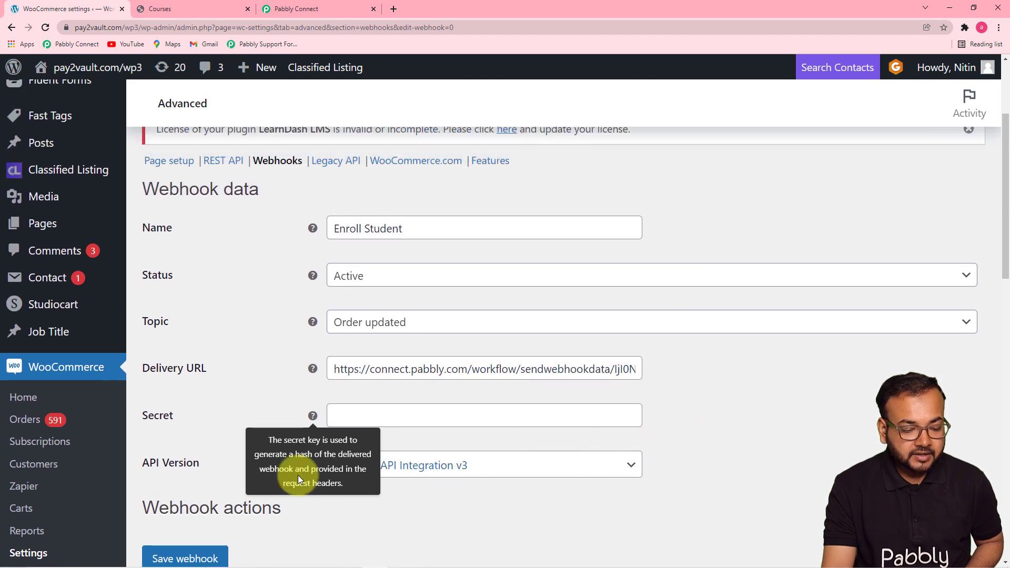
scroll(179, 468, "down", 4)
left_click(191, 349)
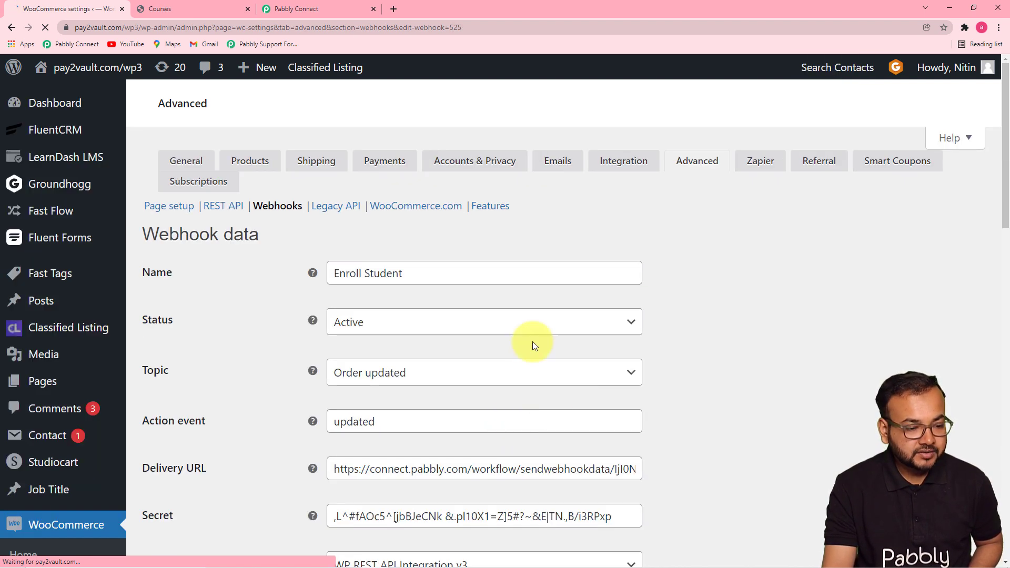
- Switch to Pabbly Connect and start re-capturing the webhook response of the WooCommerce trigger
left_click(298, 7)
scroll(253, 366, "down", 5)
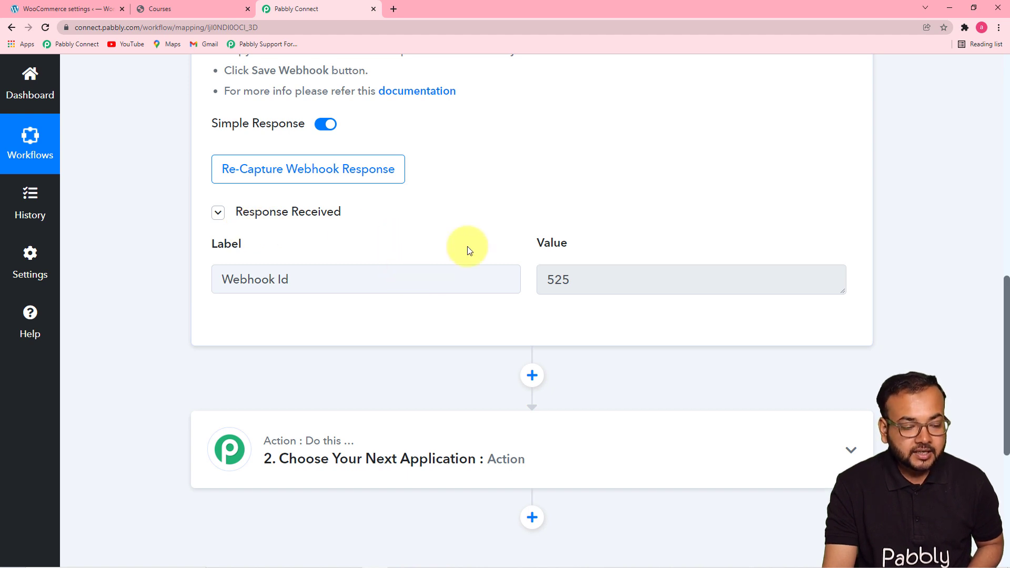
left_click(324, 174)
left_click(447, 398)
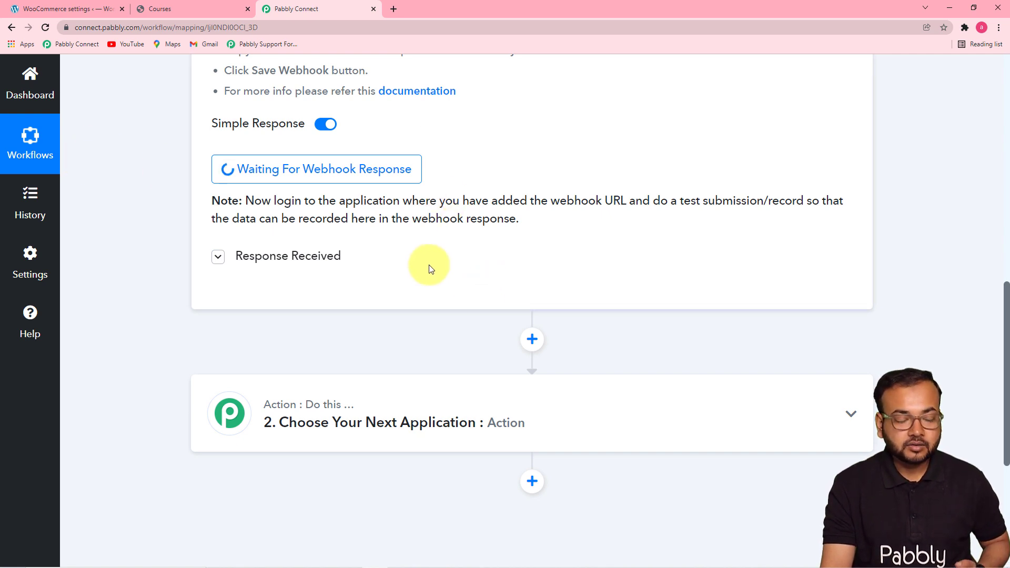
- Switch to the WordPress site, open its store and add the Complete Python Bootcamp From Zero to Hero in Python course to the cart
left_click(85, 9)
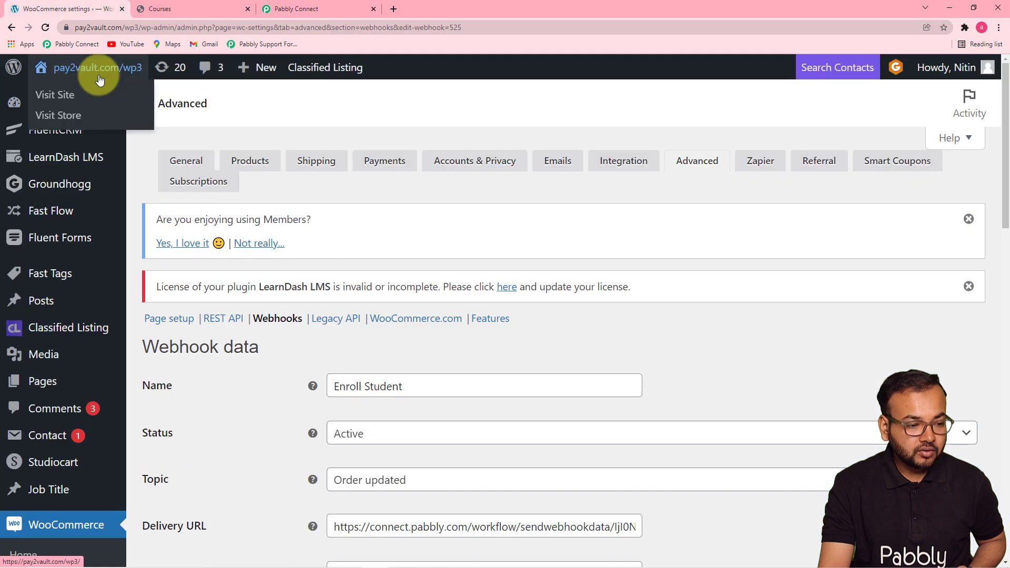
left_click(339, 165)
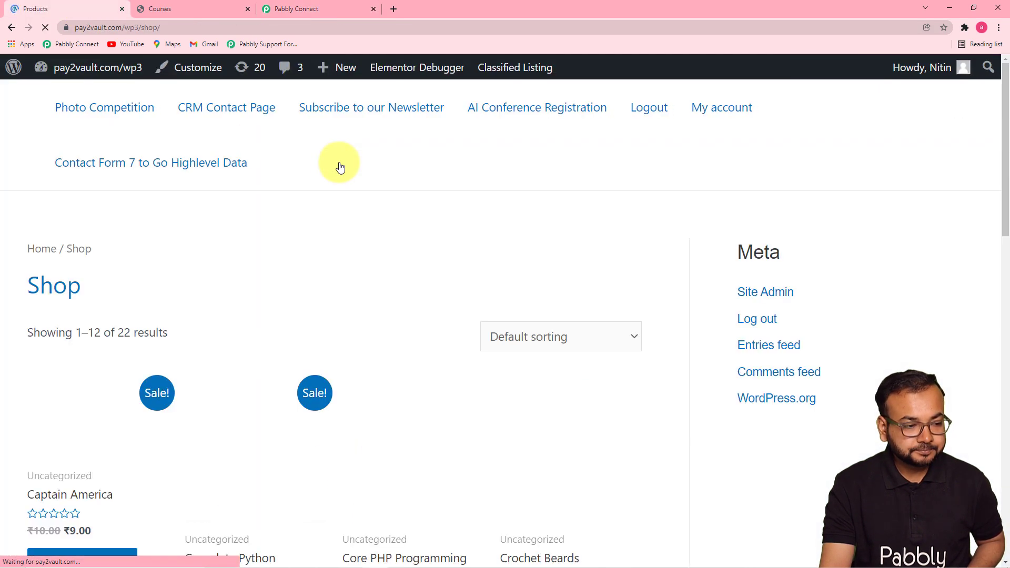
scroll(994, 521, "down", 6)
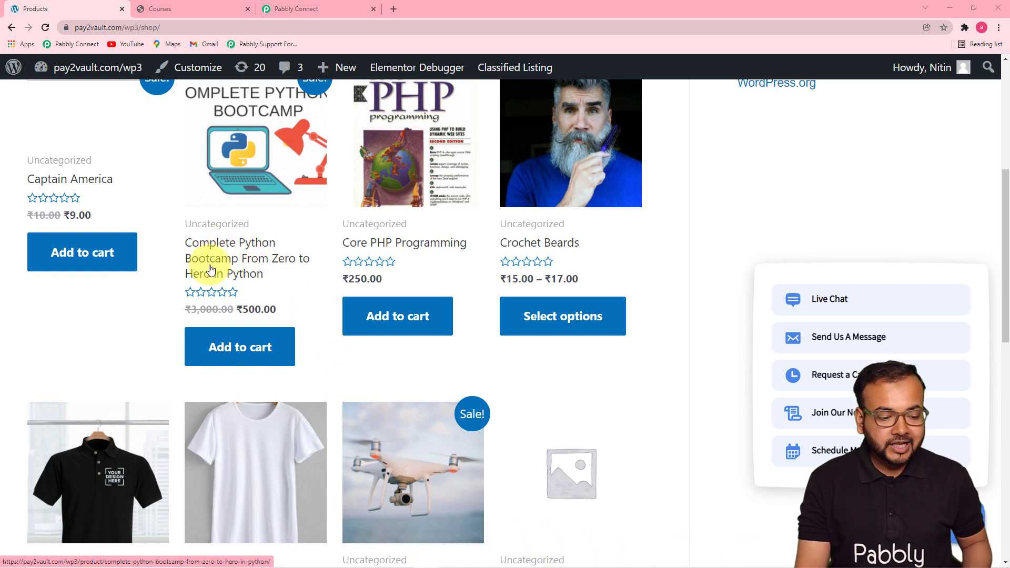
scroll(257, 279, "up", 1)
scroll(246, 291, "down", 2)
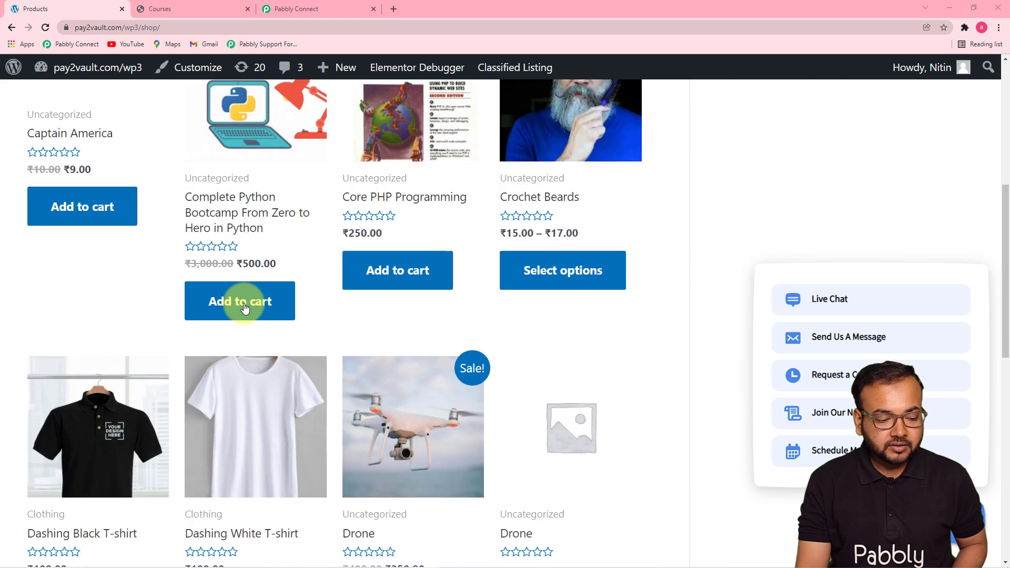
left_click(250, 294)
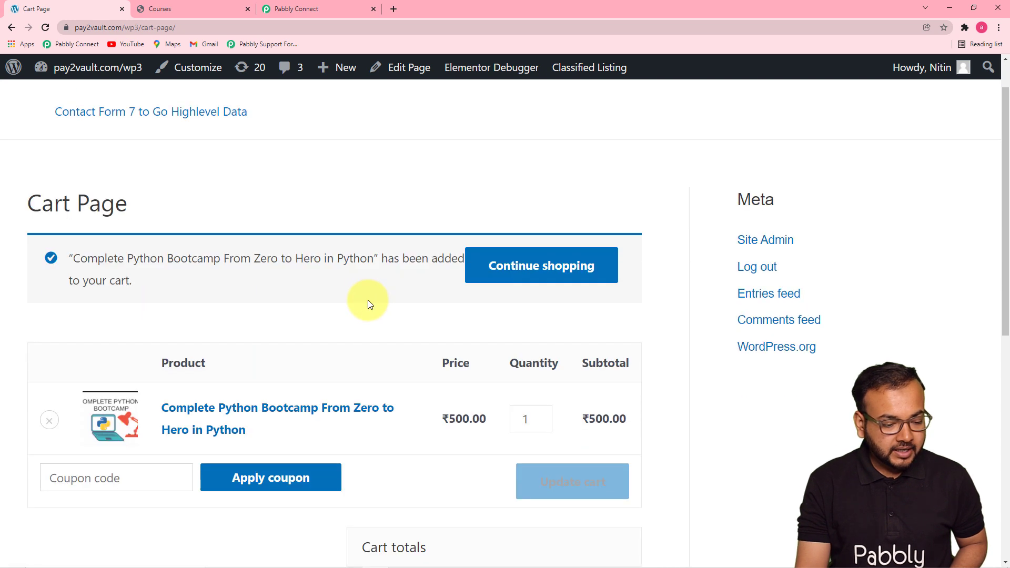
- Proceed from the cart to checkout and replace the first name in the billing details
scroll(368, 300, "down", 5)
scroll(263, 331, "down", 1)
left_click(530, 482)
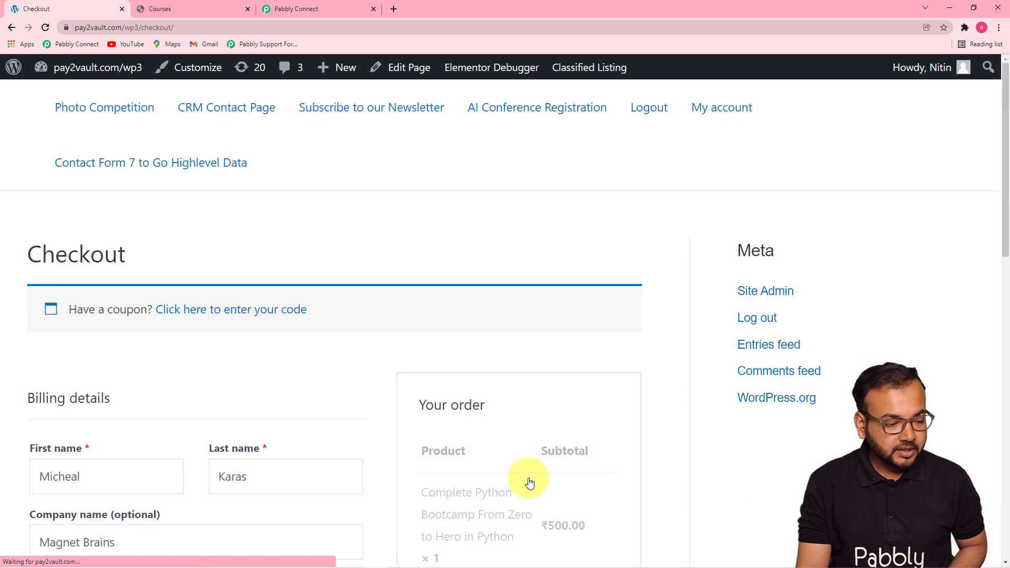
scroll(374, 342, "down", 2)
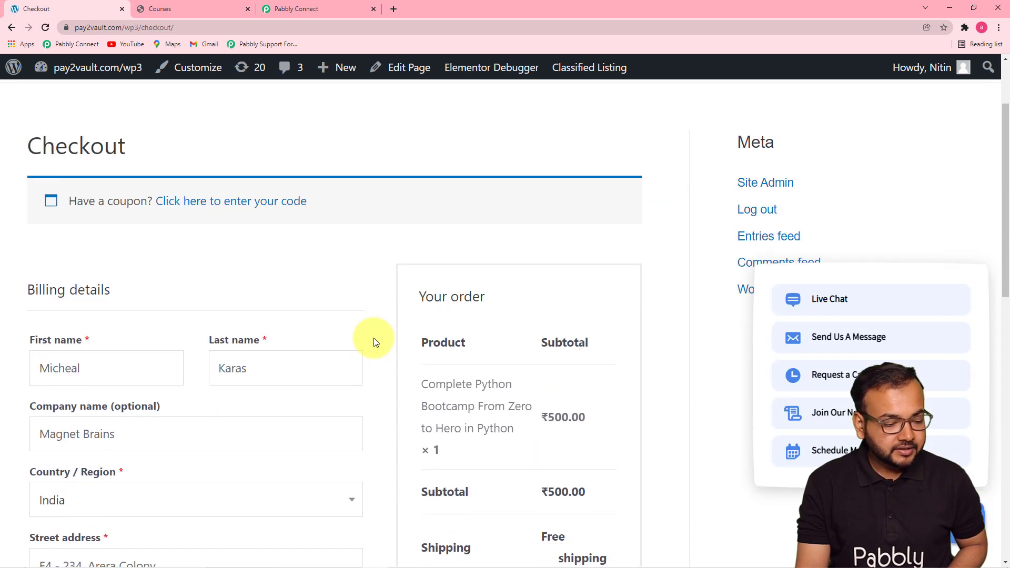
scroll(373, 340, "down", 2)
scroll(243, 270, "down", 3)
scroll(246, 275, "up", 1)
scroll(246, 277, "down", 1)
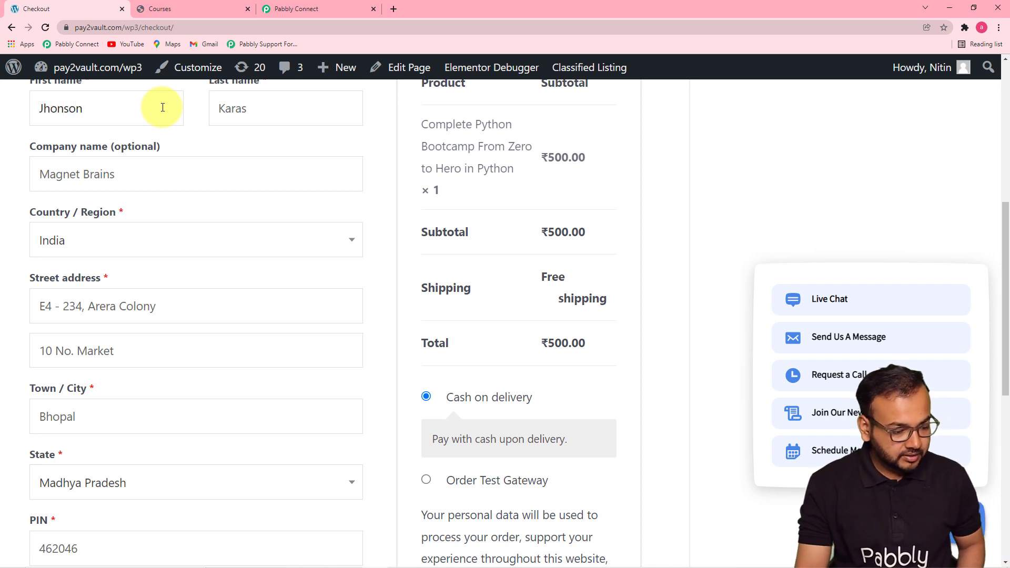
- Change the billing email address, place the order and review the order confirmation
scroll(223, 273, "down", 6)
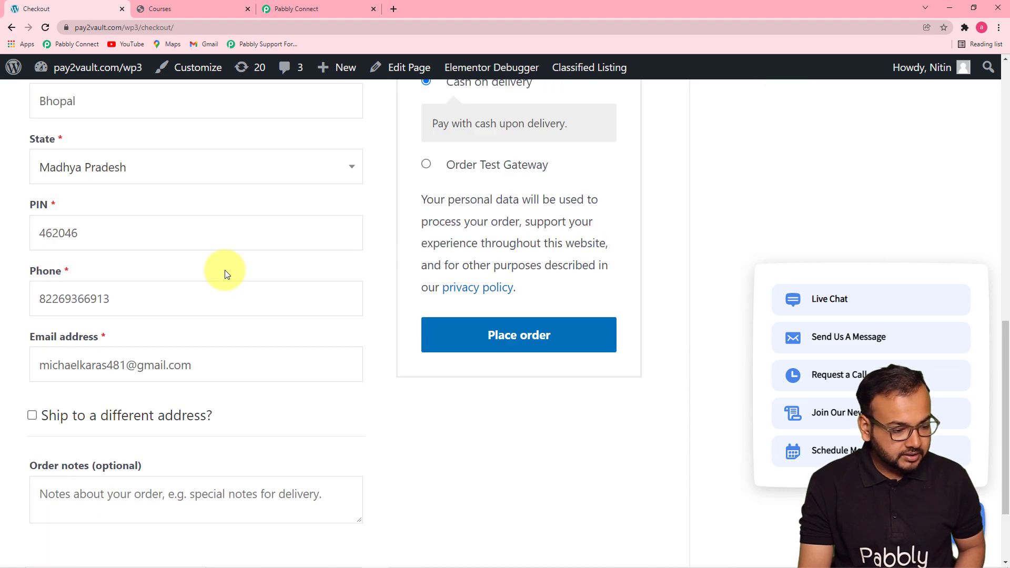
left_click(36, 365)
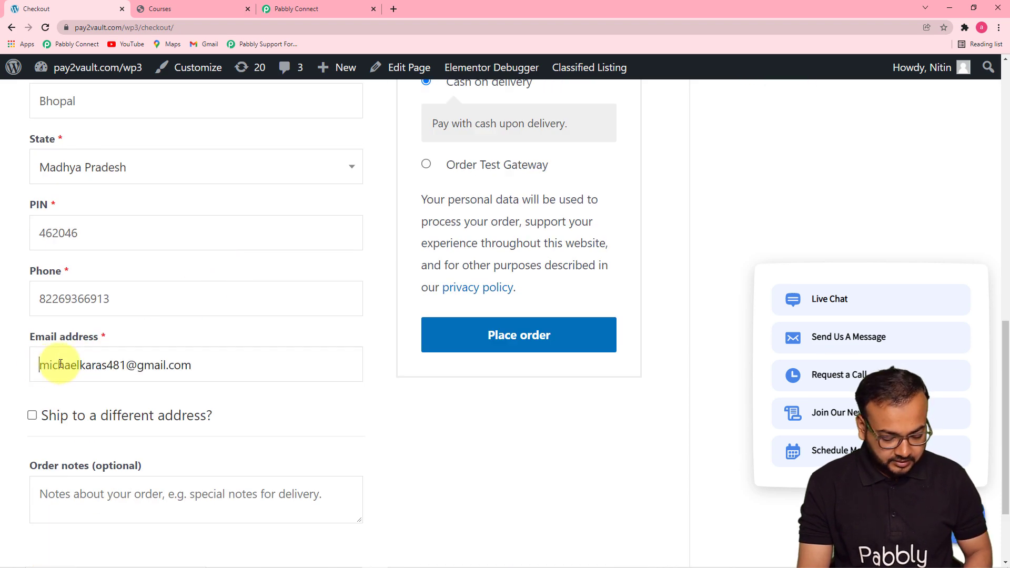
type("1")
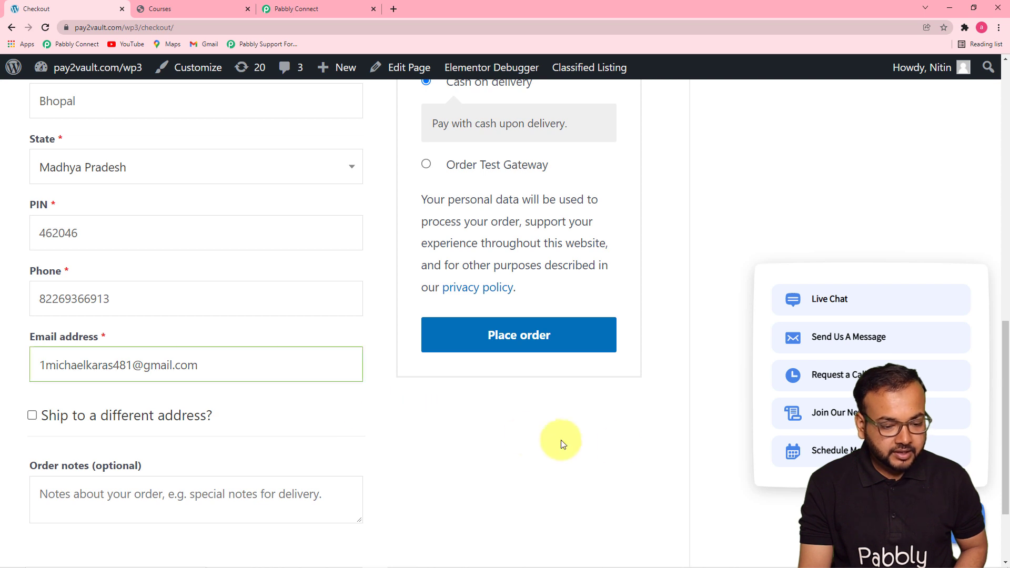
left_click(519, 334)
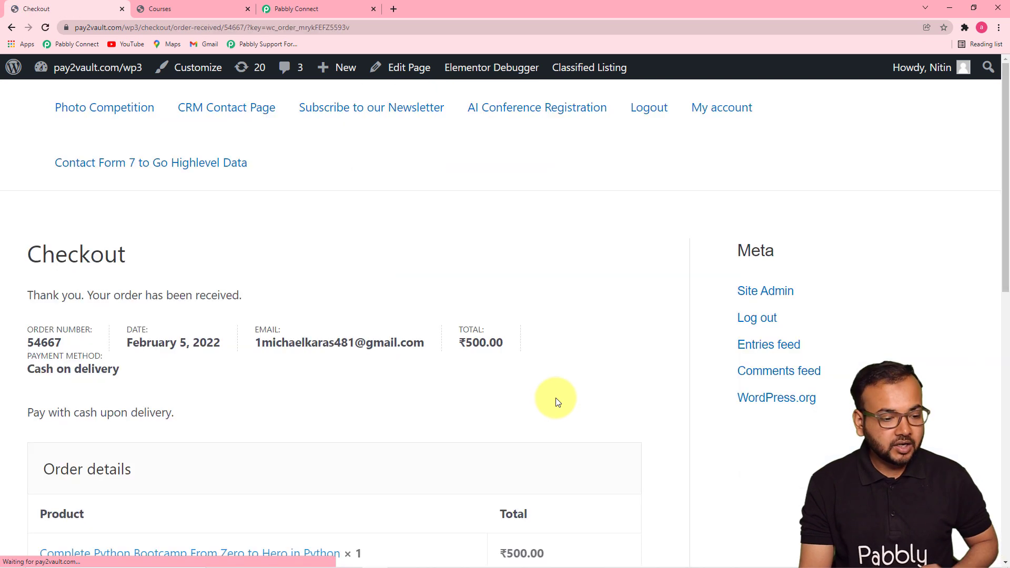
scroll(514, 334, "down", 1)
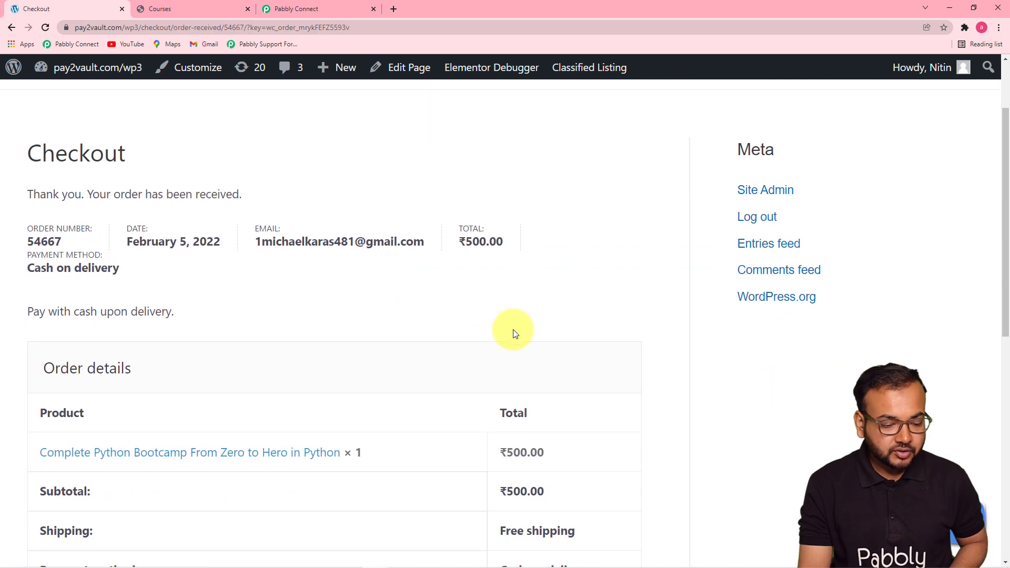
scroll(515, 334, "down", 4)
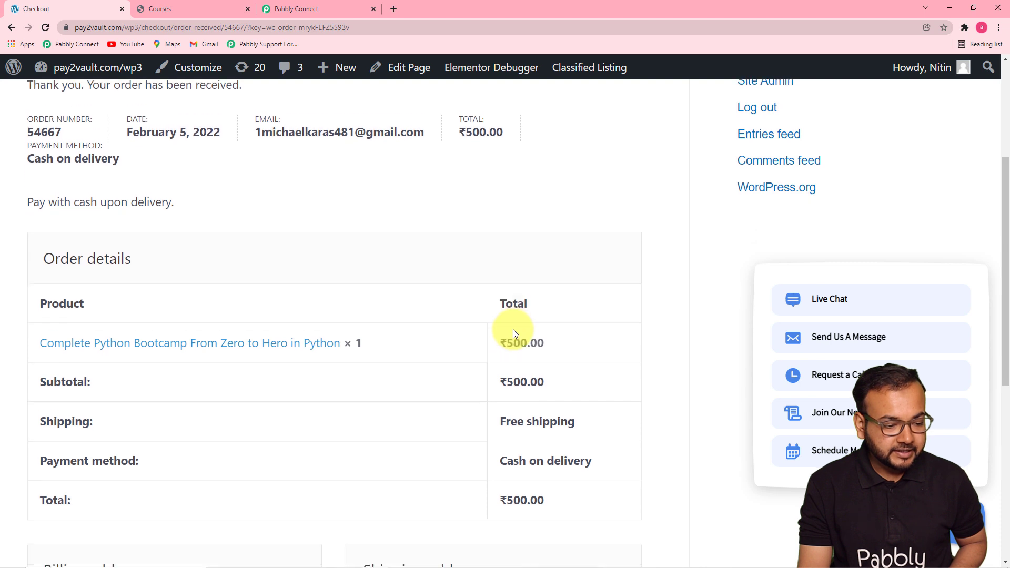
scroll(513, 329, "up", 1)
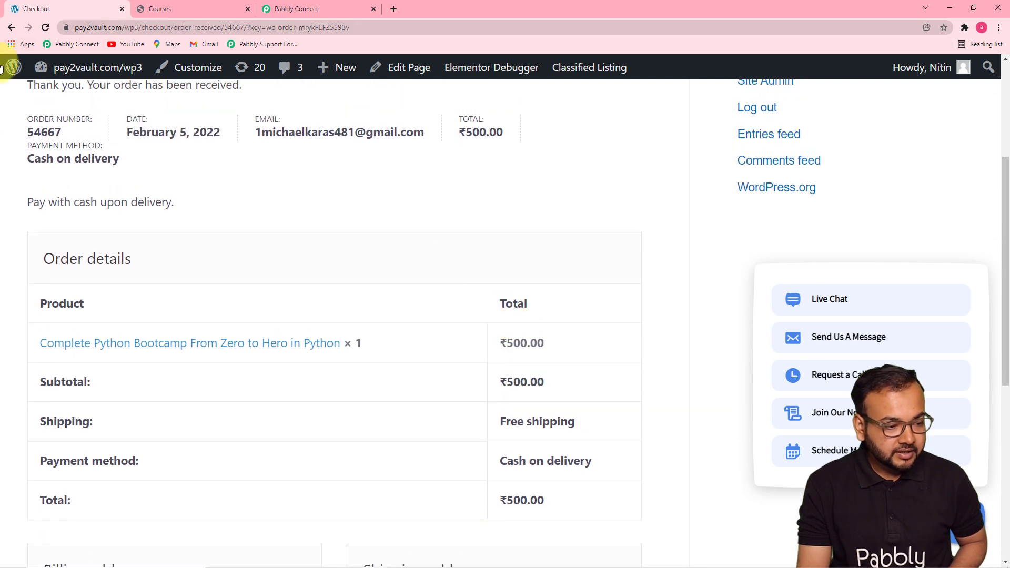
scroll(11, 230, "up", 1)
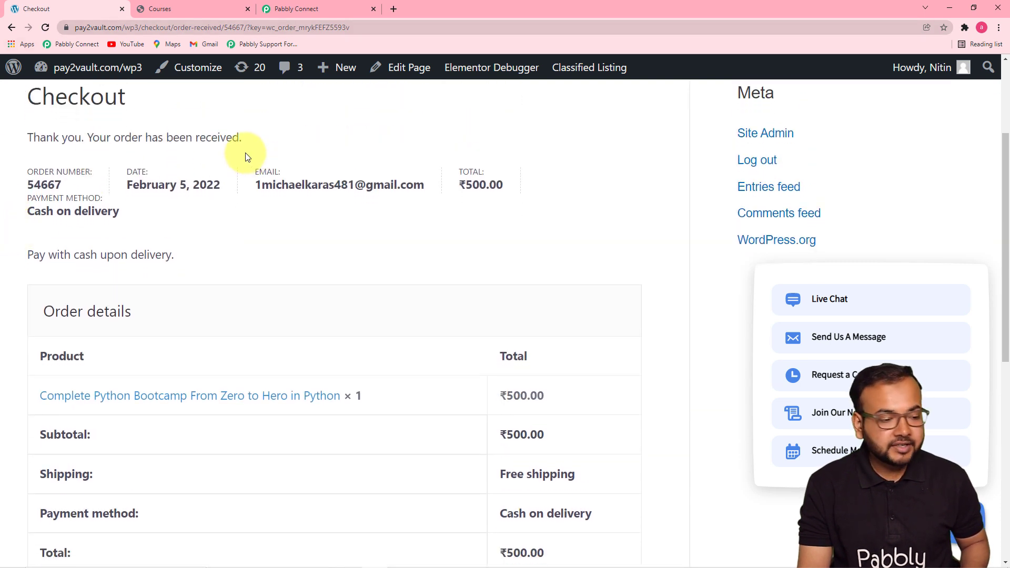
- Switch to Pabbly Connect and examine the order and billing data in the captured webhook response
left_click(312, 10)
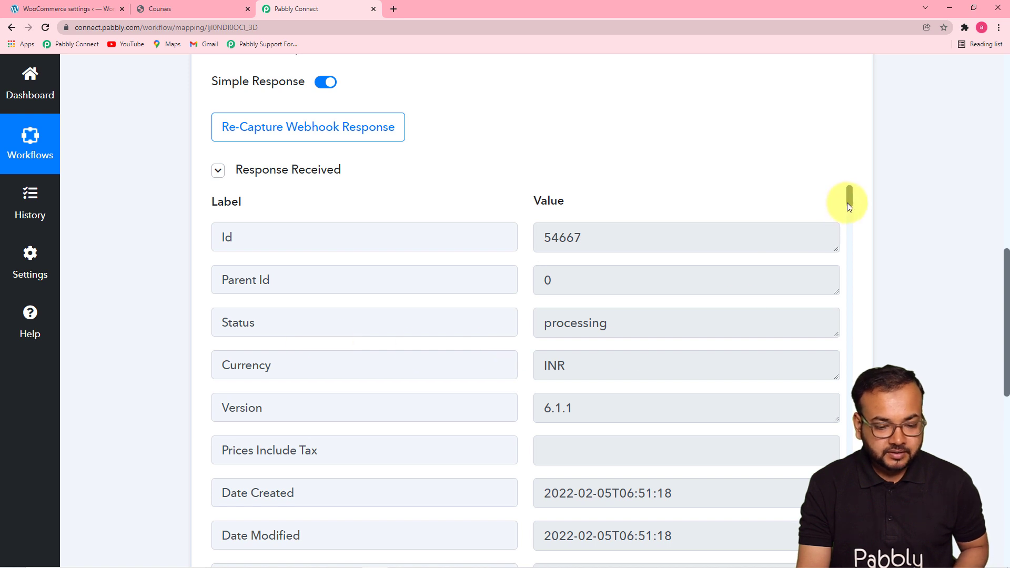
left_click_drag(848, 203, 852, 244)
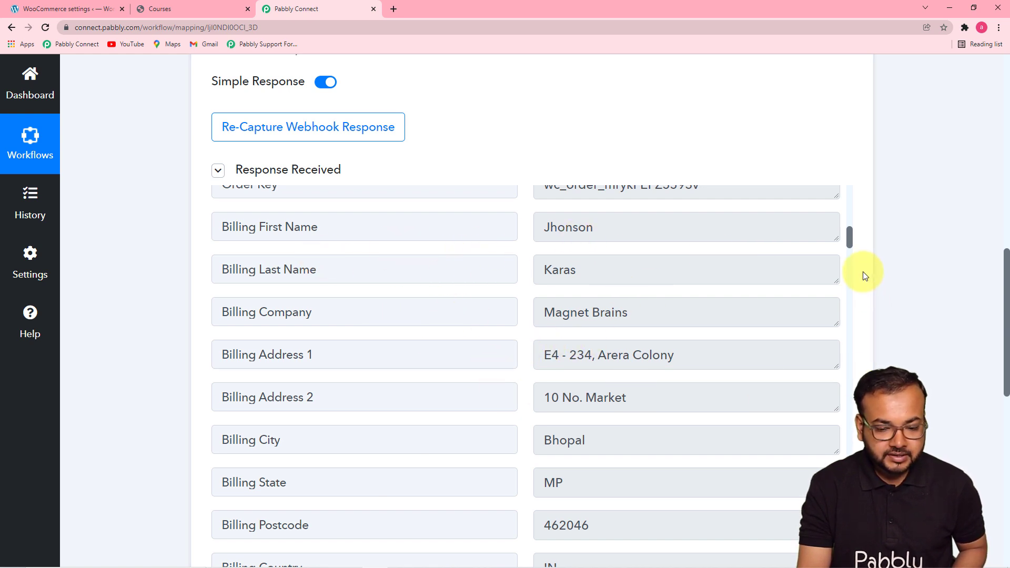
left_click_drag(852, 241, 852, 345)
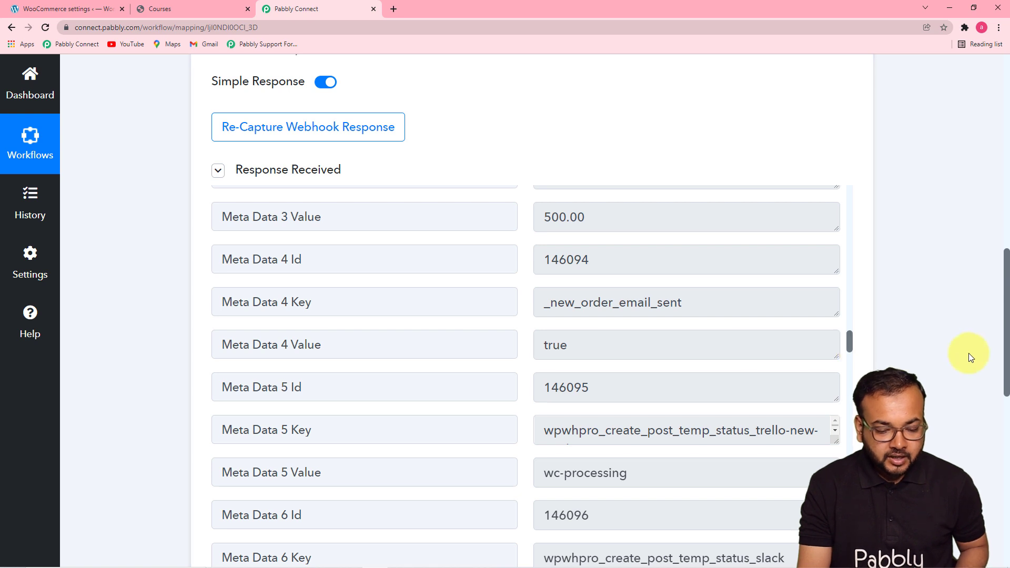
scroll(968, 354, "down", 1)
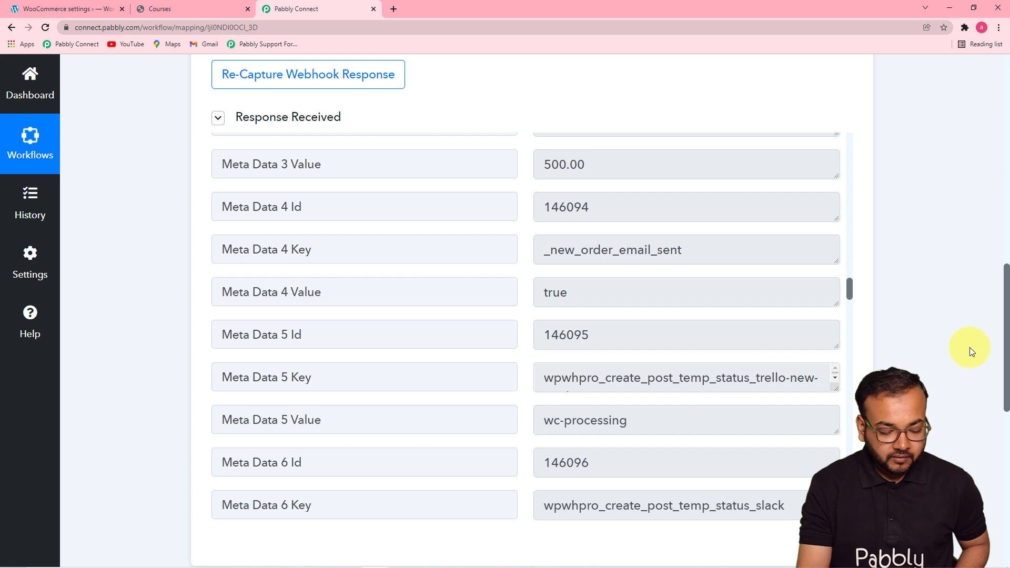
- Expand the workflow's second step and choose Filter by Pabbly as its action app
left_click_drag(1006, 294, 1005, 378)
left_click(361, 361)
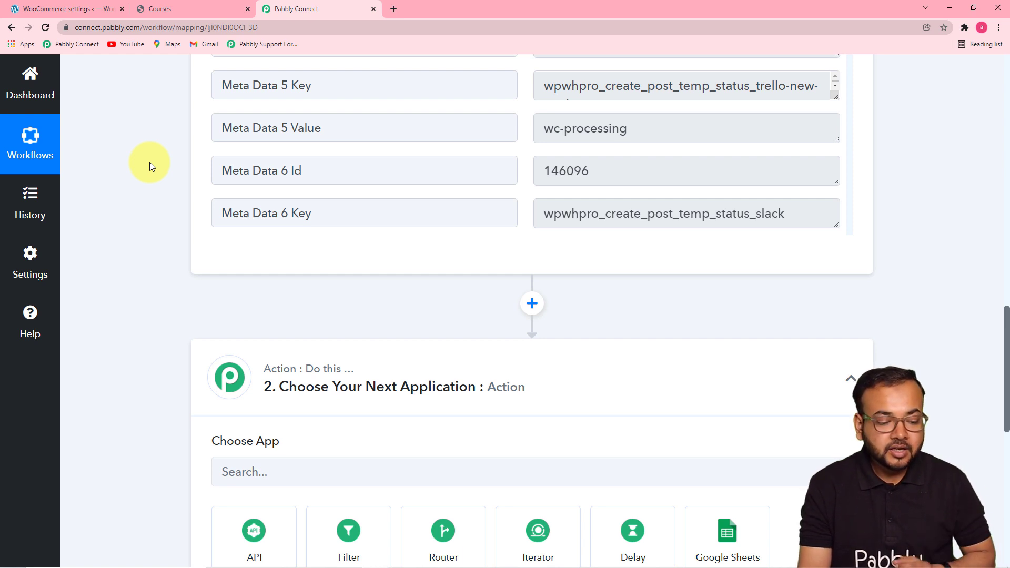
scroll(150, 162, "down", 2)
scroll(131, 209, "down", 2)
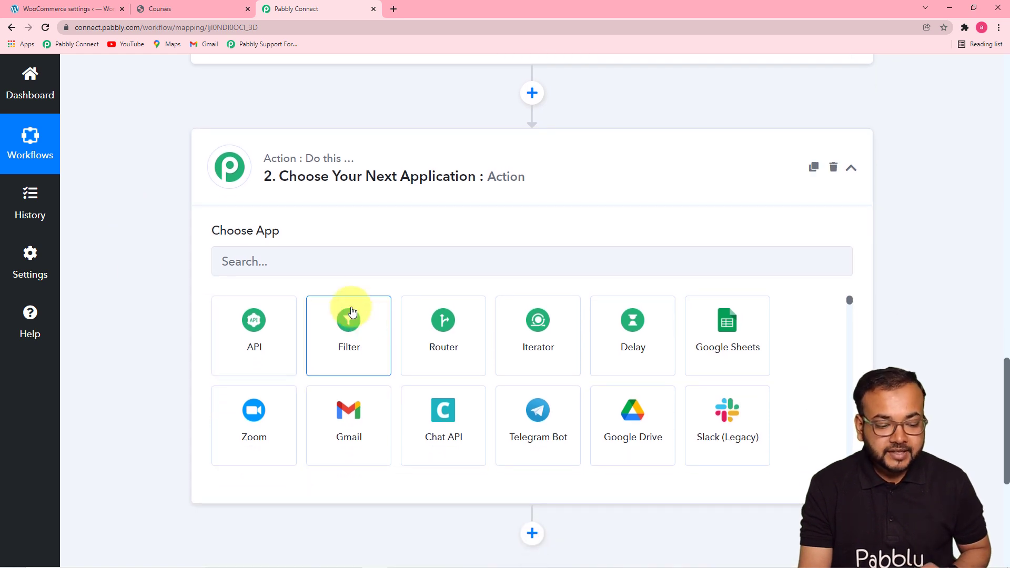
left_click(363, 359)
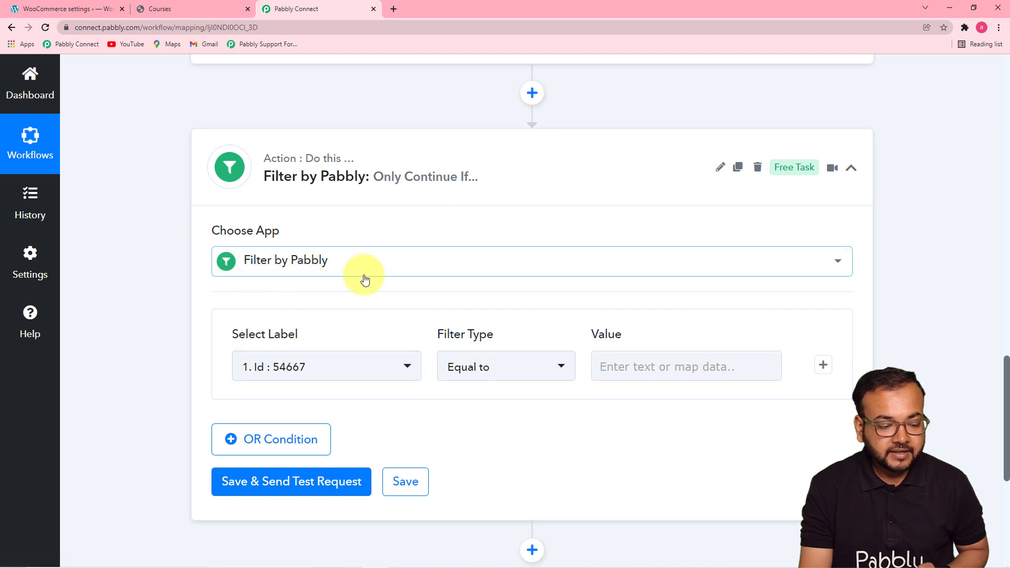
scroll(361, 314, "up", 1)
scroll(361, 316, "down", 4)
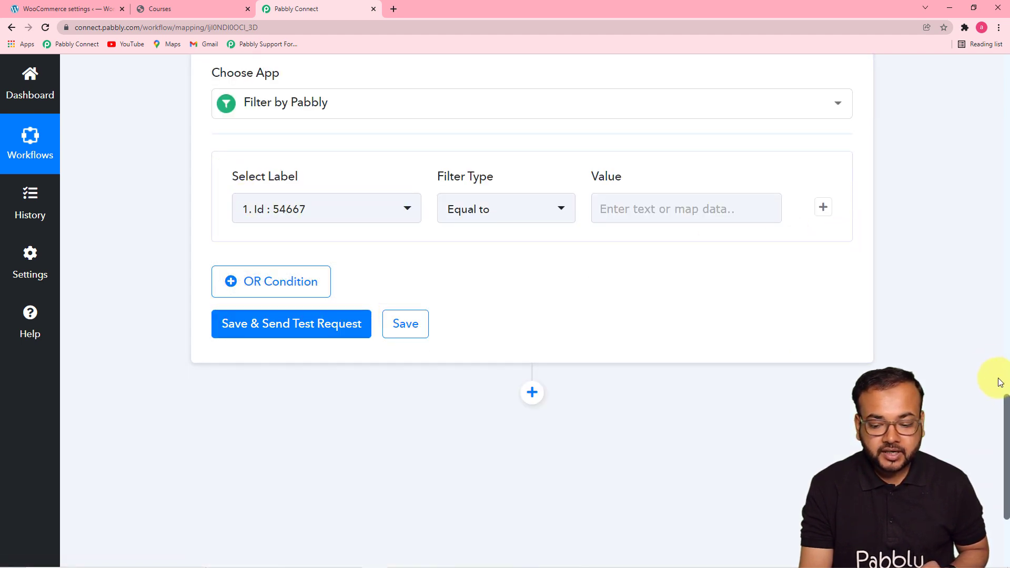
- Find the purchased course's name in the captured order data and set the filter condition to Line Items 0 Name, Equal to
left_click_drag(1006, 405, 1006, 274)
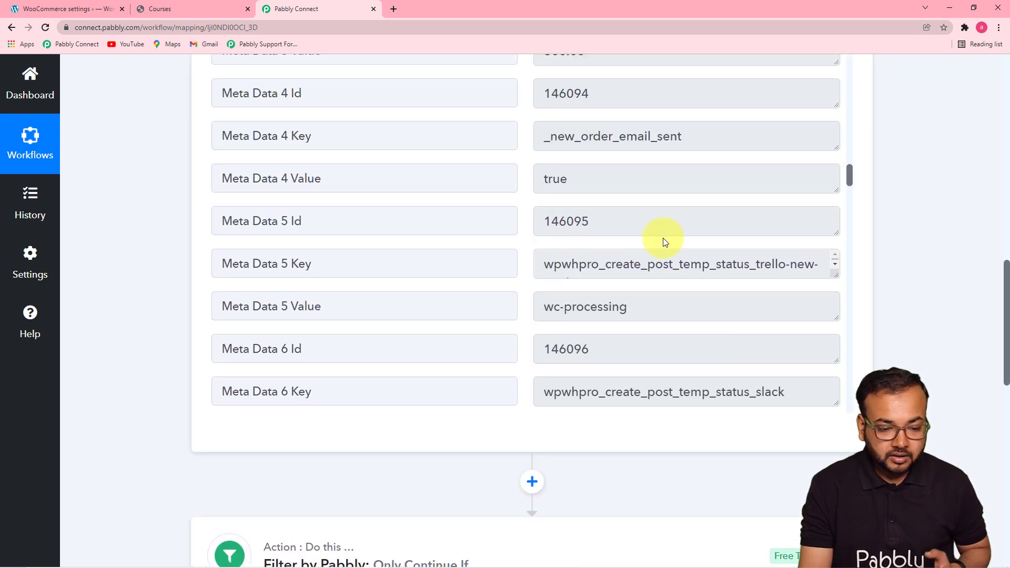
left_click_drag(848, 174, 874, 317)
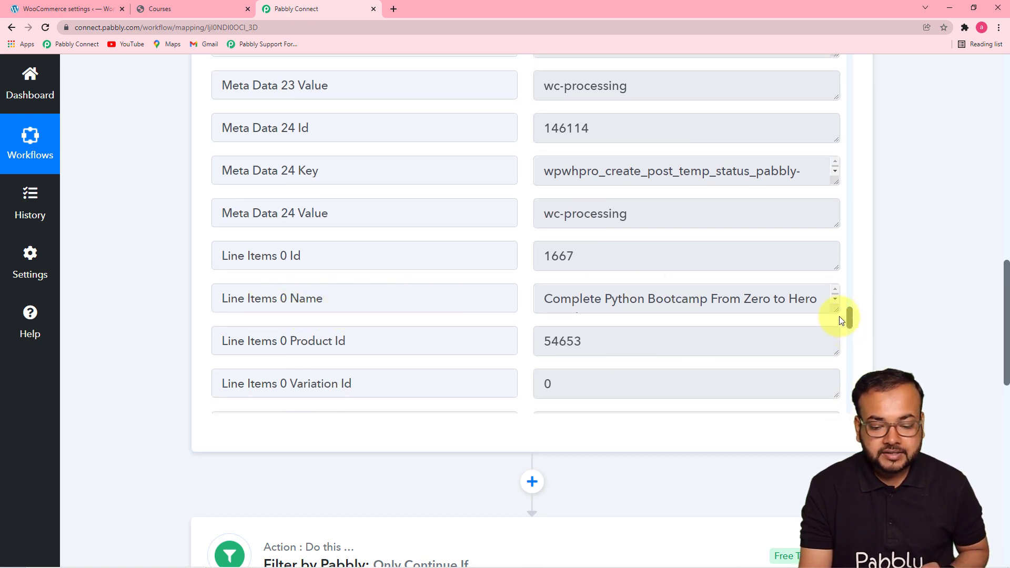
left_click_drag(835, 310, 836, 368)
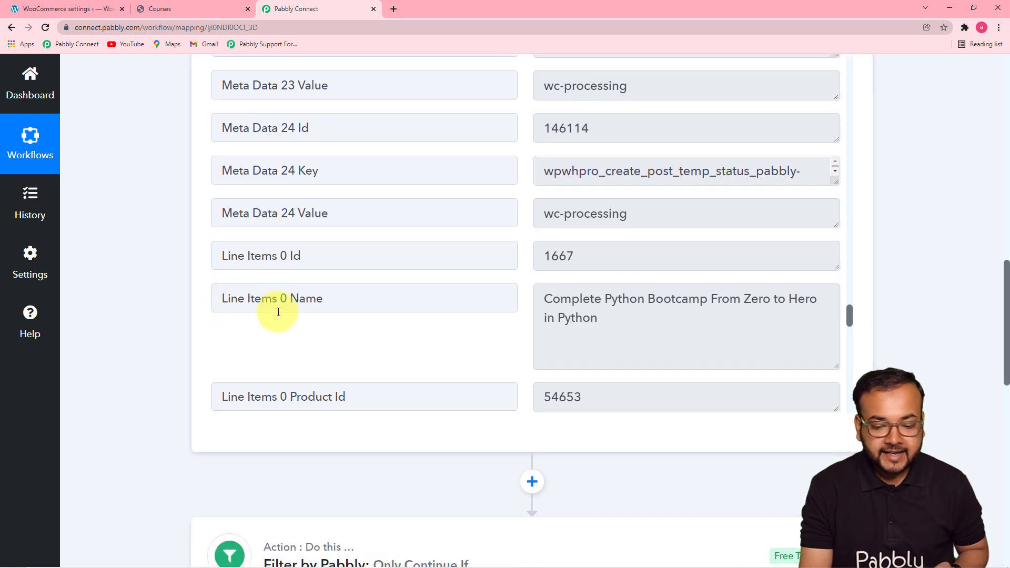
left_click_drag(1005, 297, 988, 428)
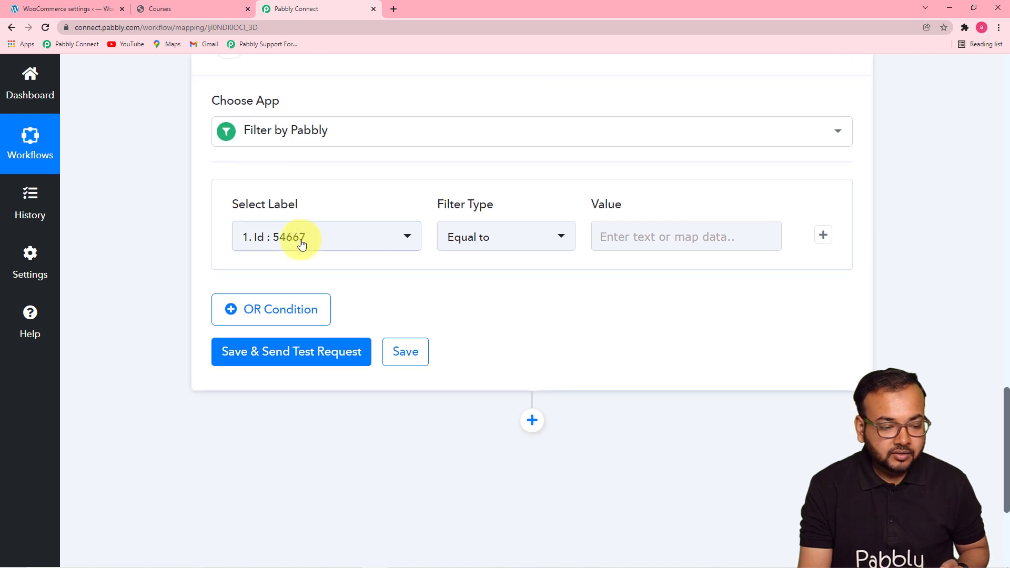
left_click(331, 238)
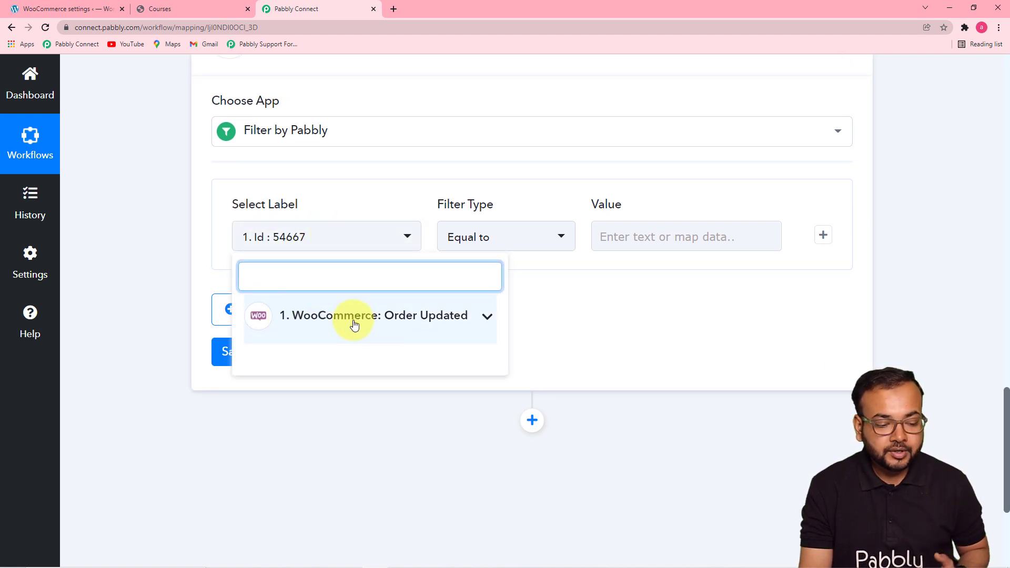
left_click(435, 326)
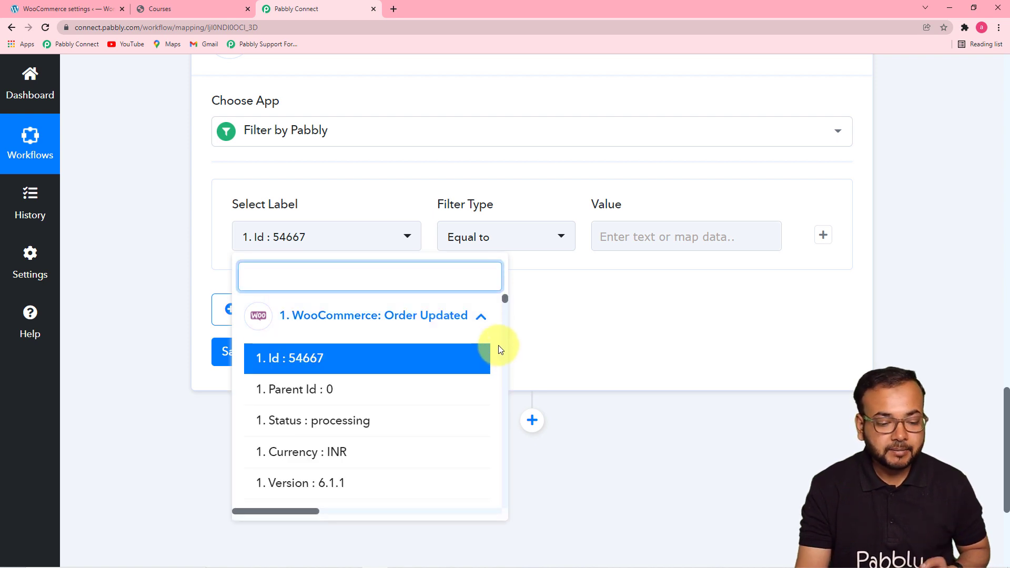
left_click_drag(504, 301, 482, 453)
scroll(481, 457, "down", 3)
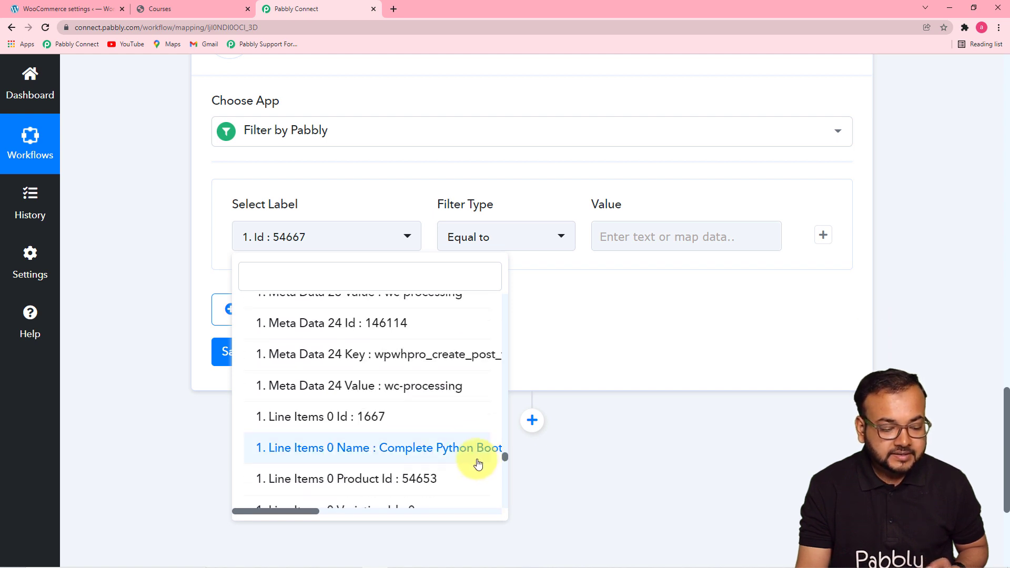
left_click(389, 452)
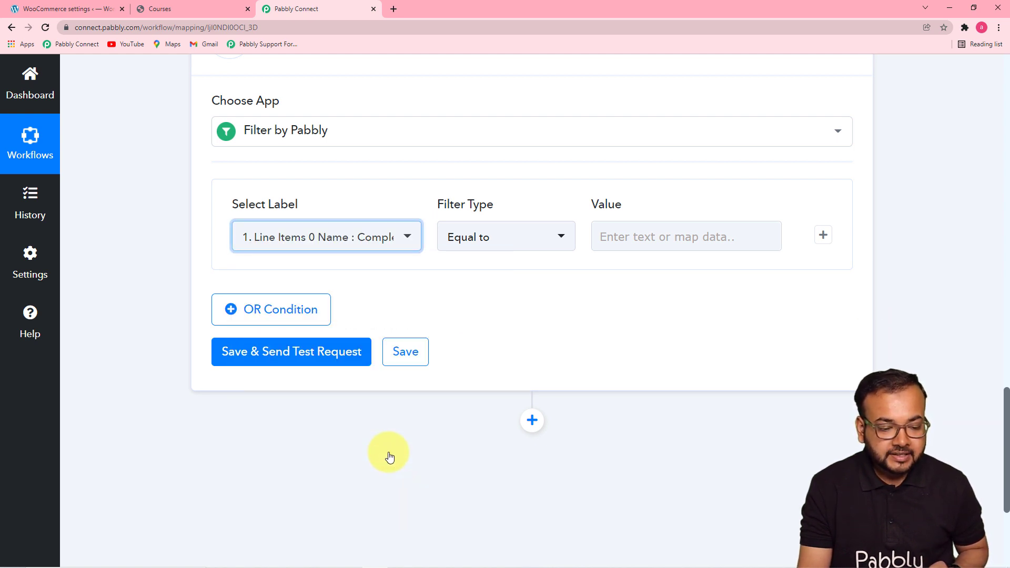
left_click(542, 247)
left_click(528, 314)
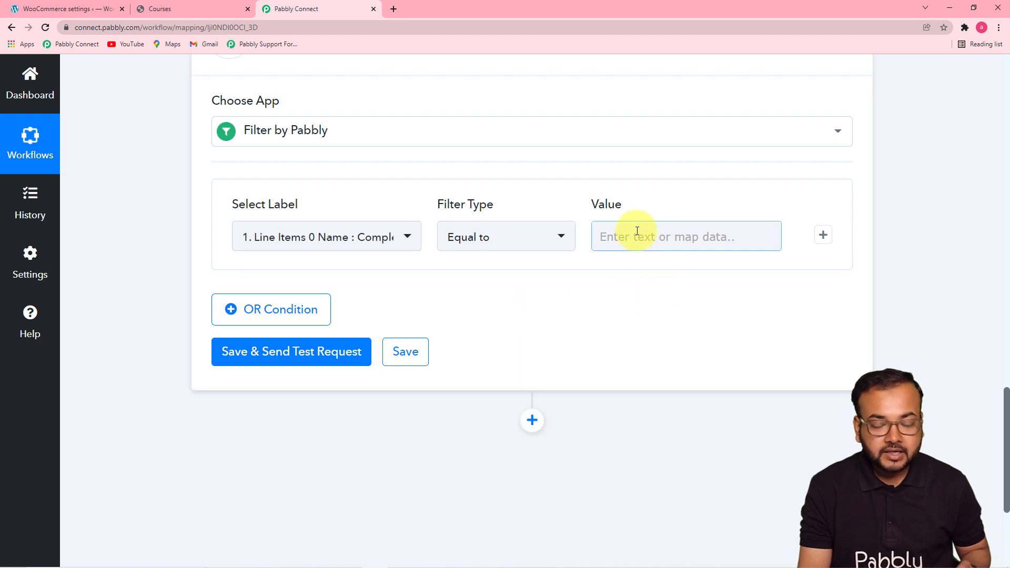
- Copy the course name from the captured response into the filter value: Complete Python Bootcamp From Zero to Hero in Python
left_click_drag(1008, 410, 980, 288)
left_click_drag(551, 305, 583, 322)
right_click(580, 311)
left_click(590, 321)
left_click_drag(1000, 301, 1005, 417)
right_click(621, 203)
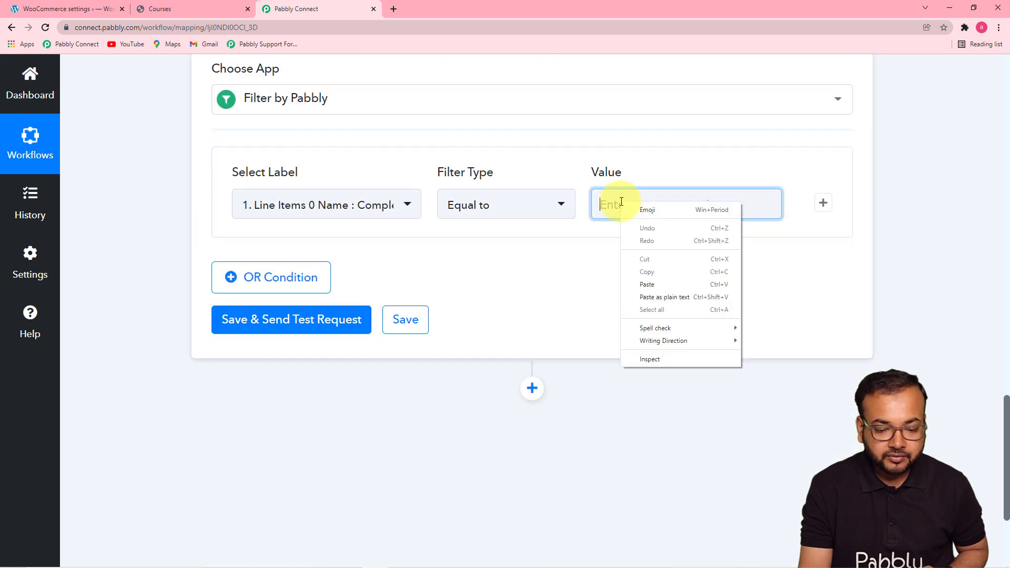
left_click(648, 285)
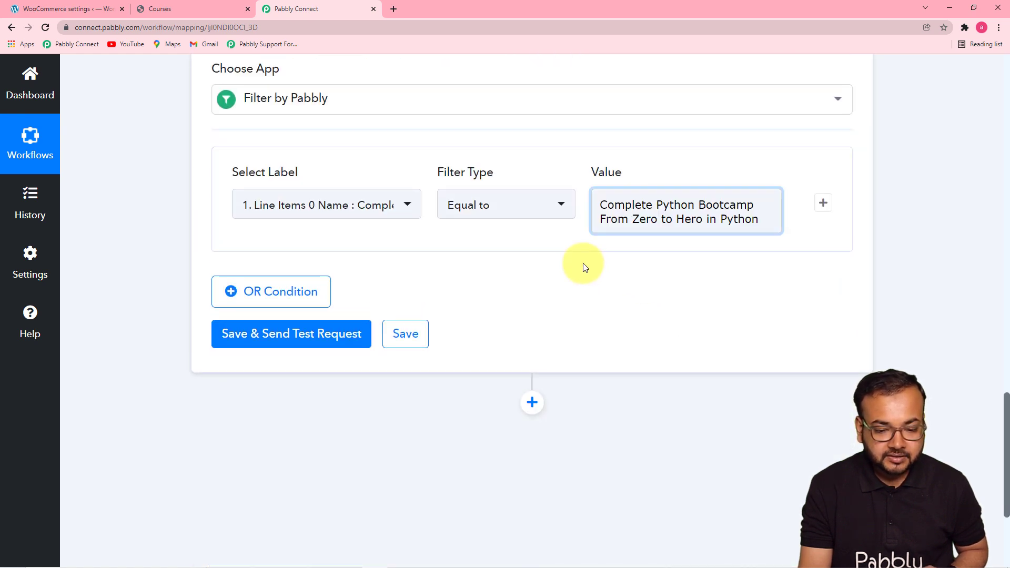
- Save the filter step with a test request and review its response against the condition
left_click(249, 341)
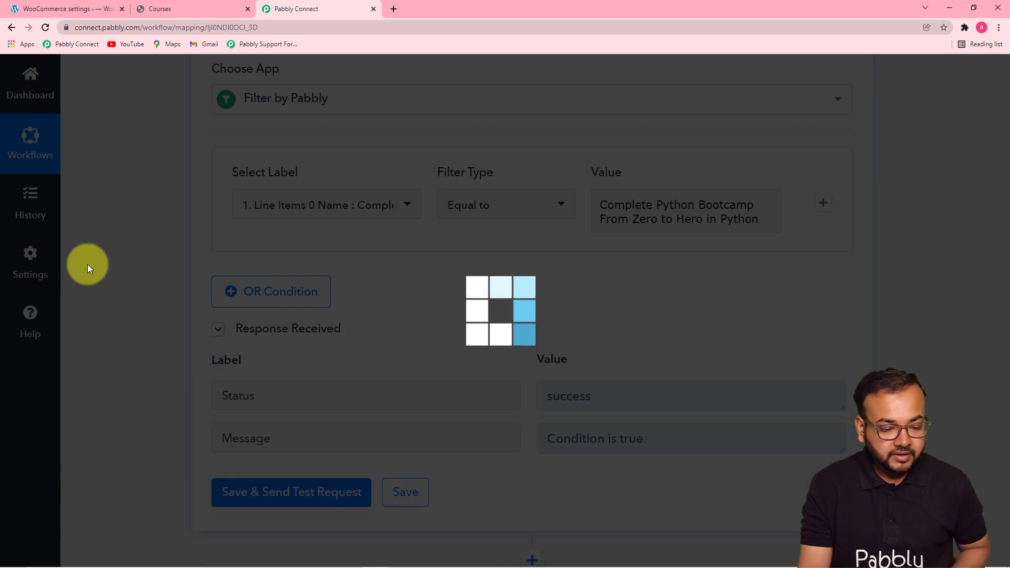
scroll(87, 264, "down", 5)
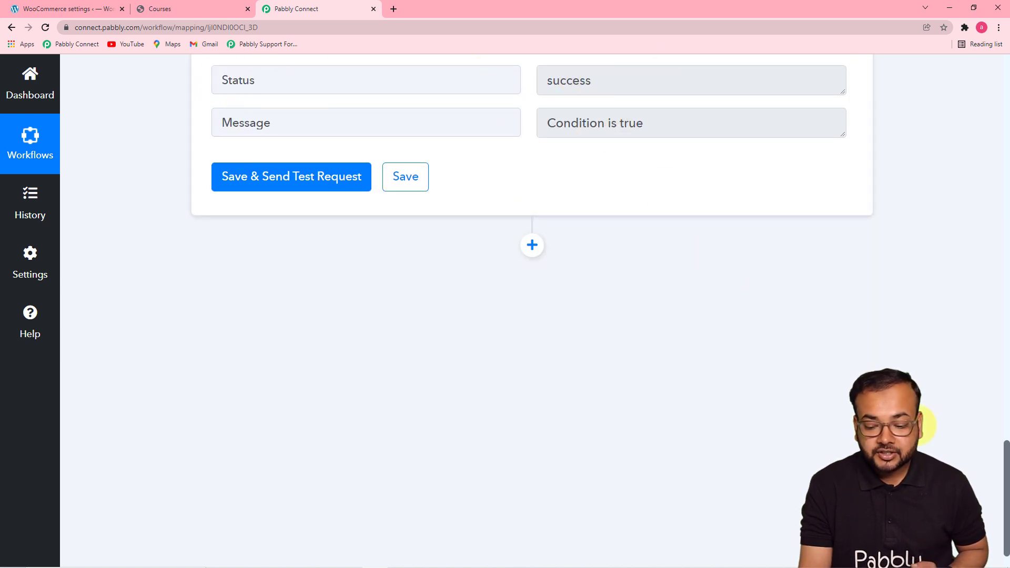
left_click_drag(1007, 463, 998, 337)
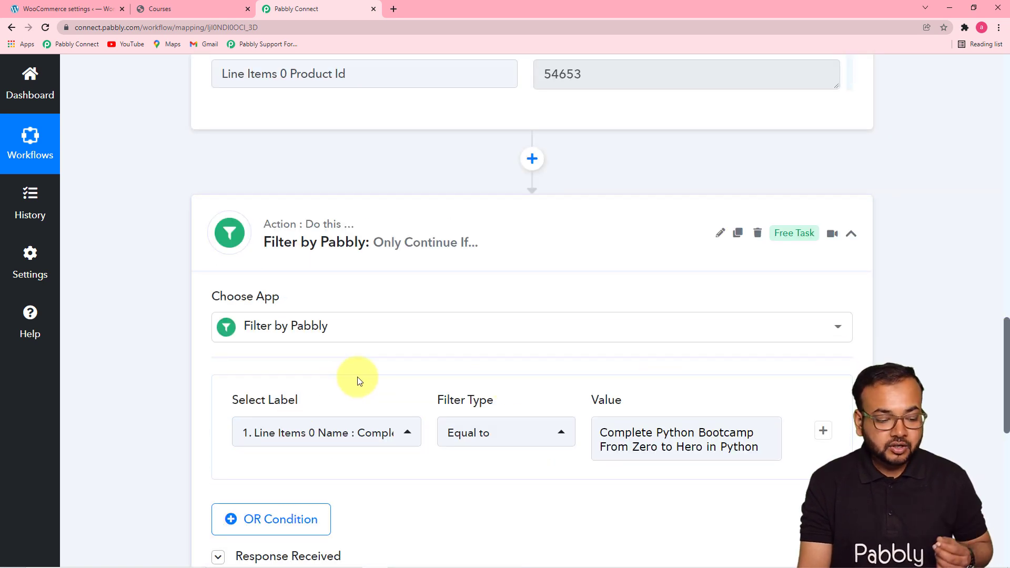
scroll(324, 395, "down", 1)
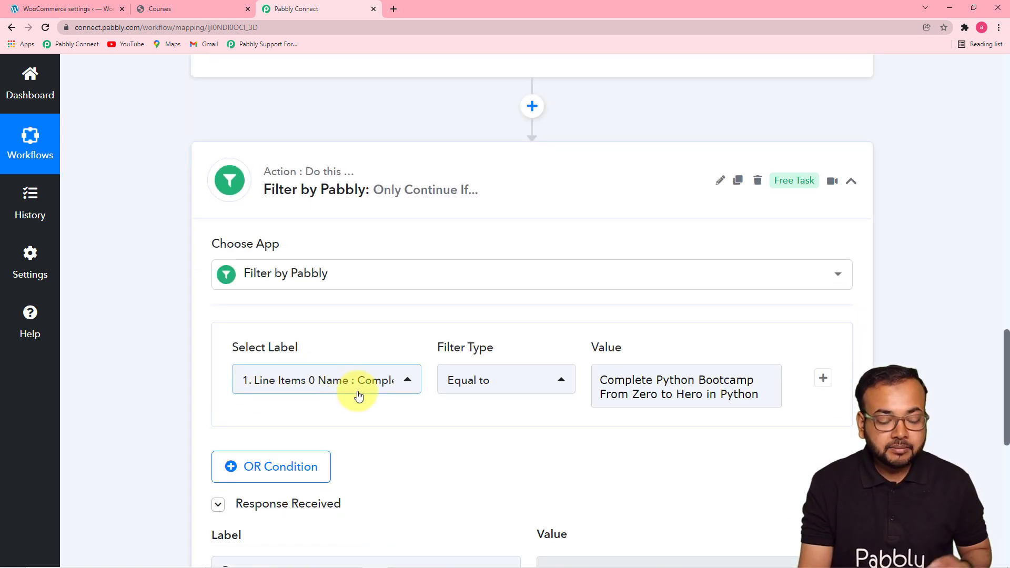
left_click(675, 393)
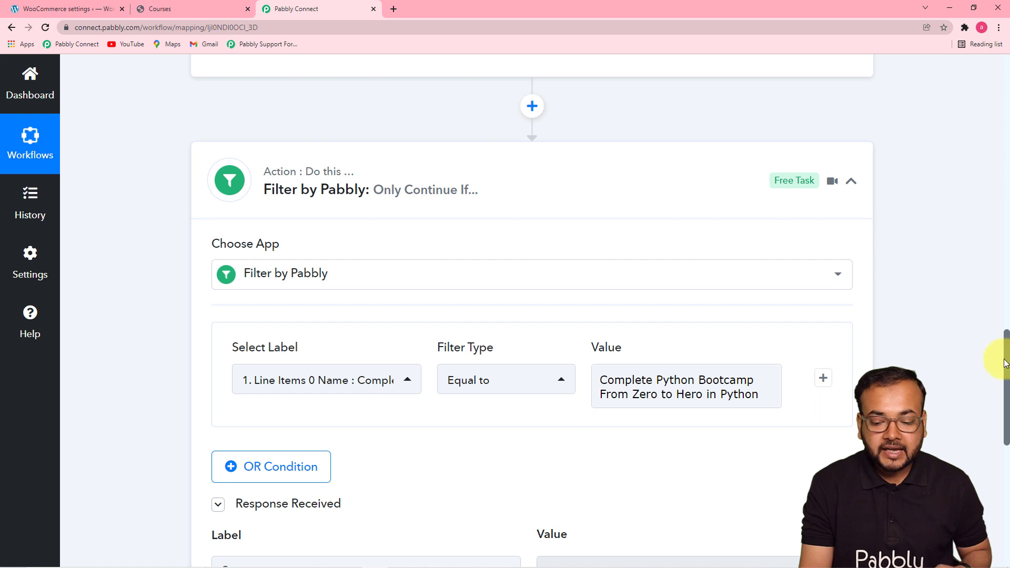
- Add a new action step after the filter and choose Spayee as its app
left_click_drag(1005, 352, 1002, 451)
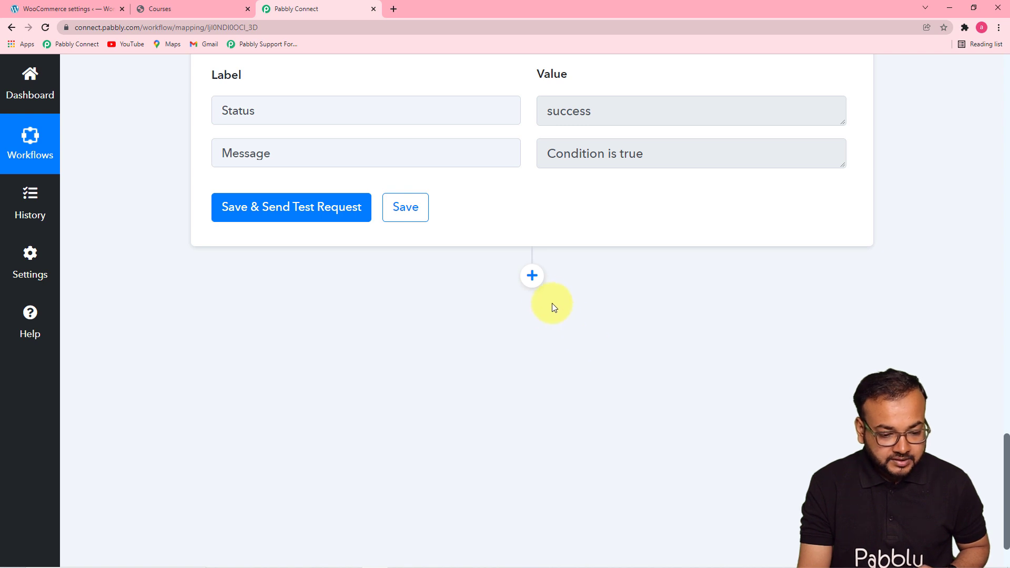
left_click(531, 275)
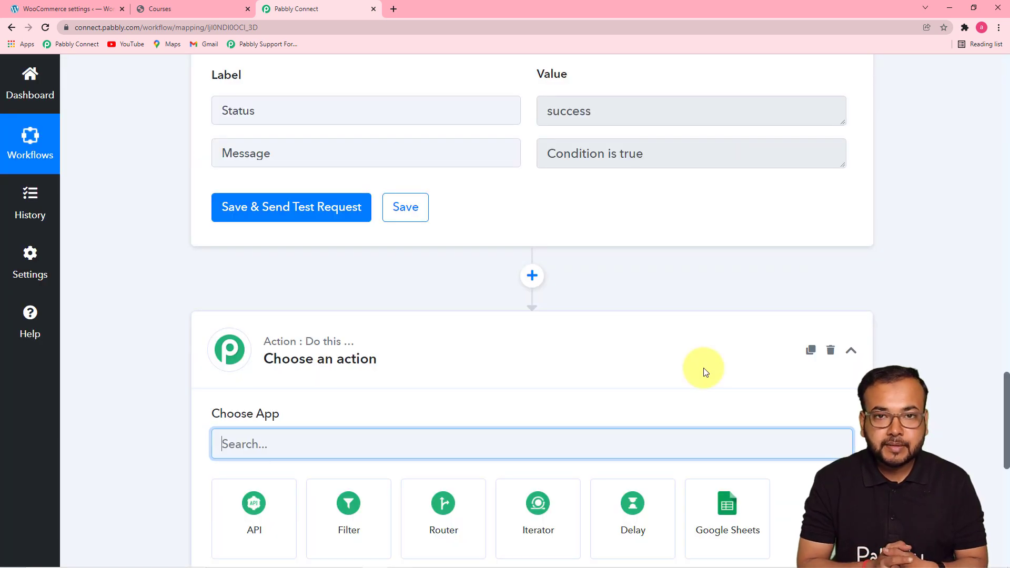
scroll(708, 363, "down", 1)
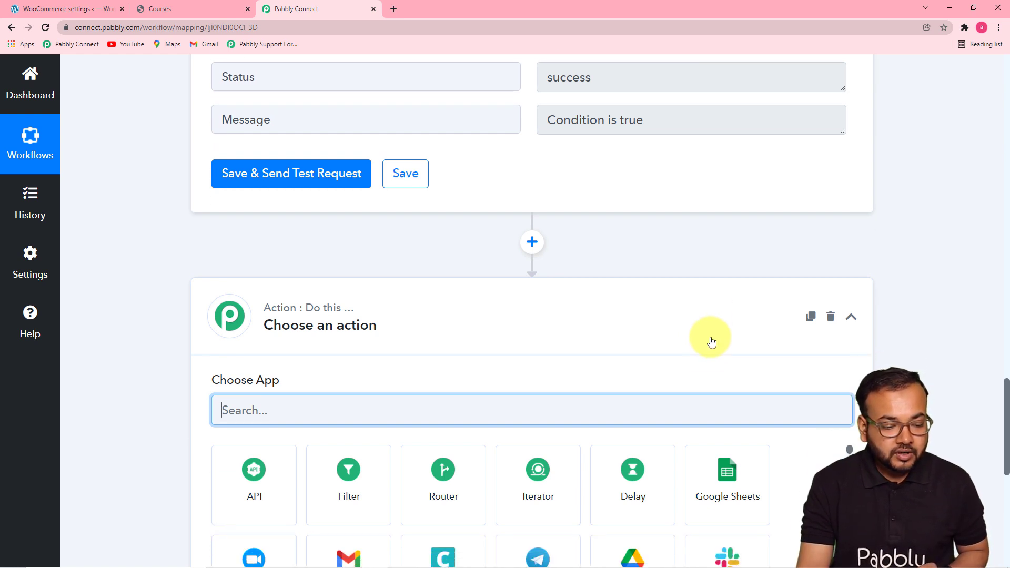
scroll(339, 311, "down", 1)
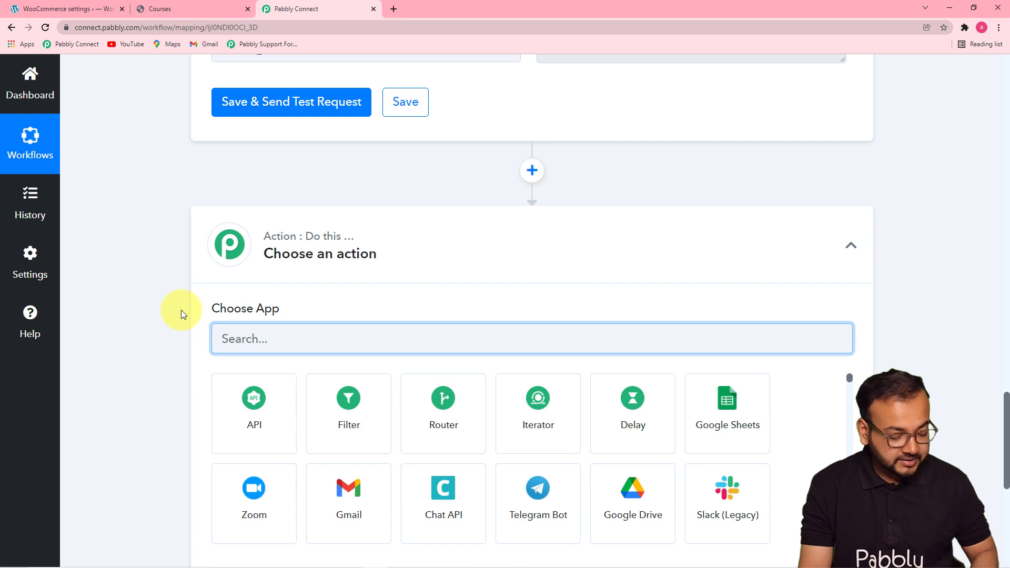
type("spay")
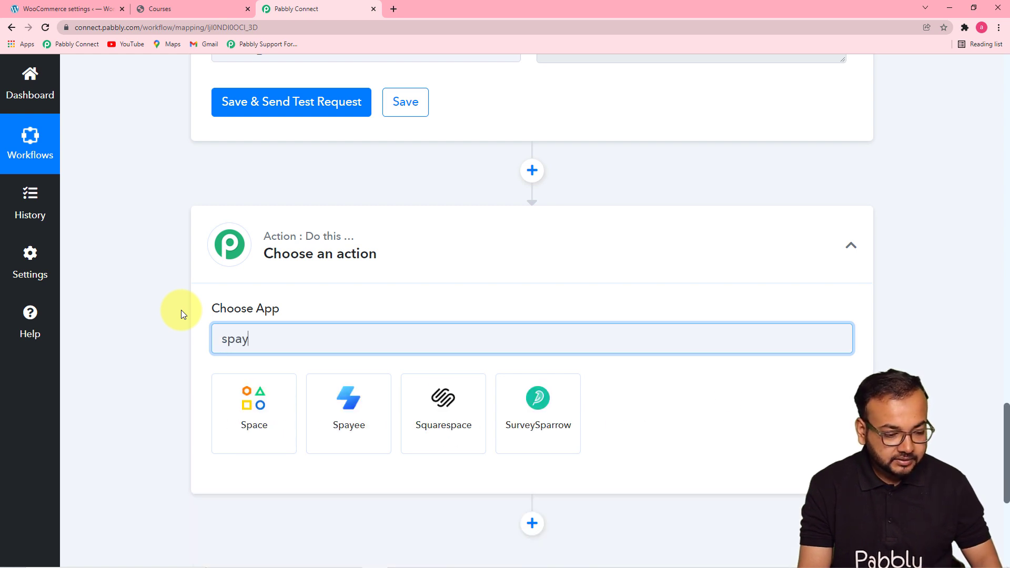
left_click(269, 419)
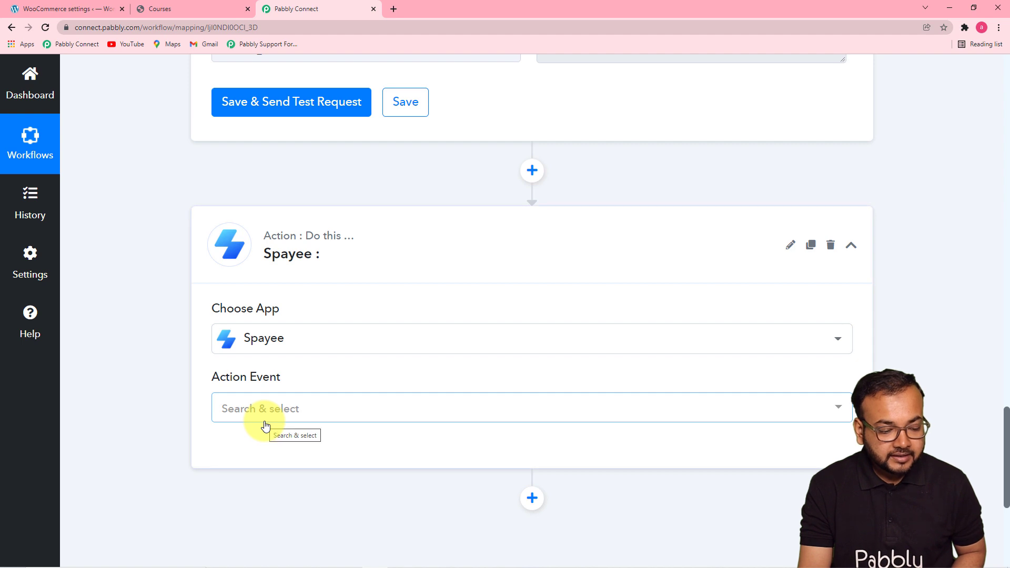
- Set the Spayee action event to Create Learner and start adding a new connection
left_click(309, 409)
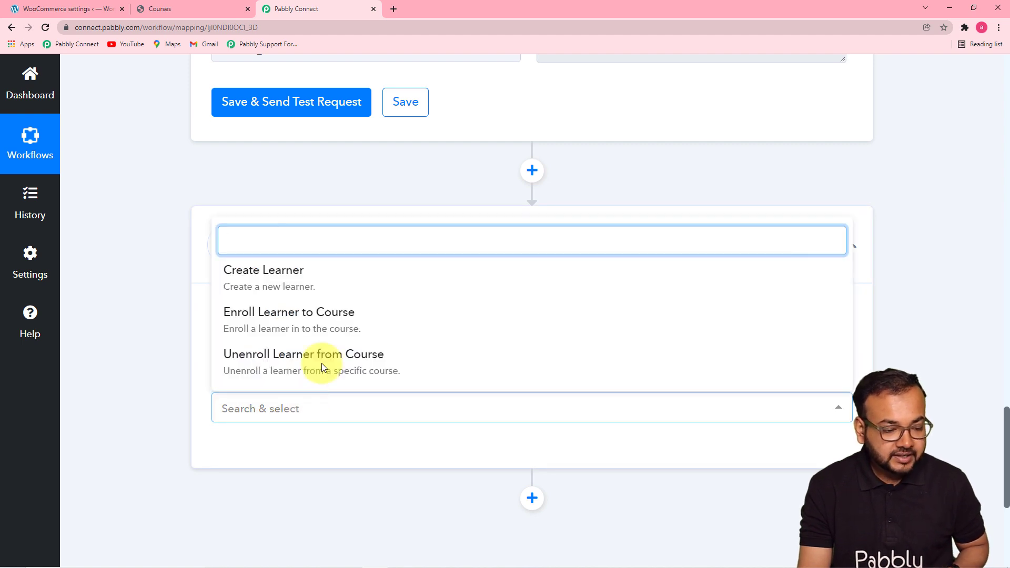
left_click(279, 288)
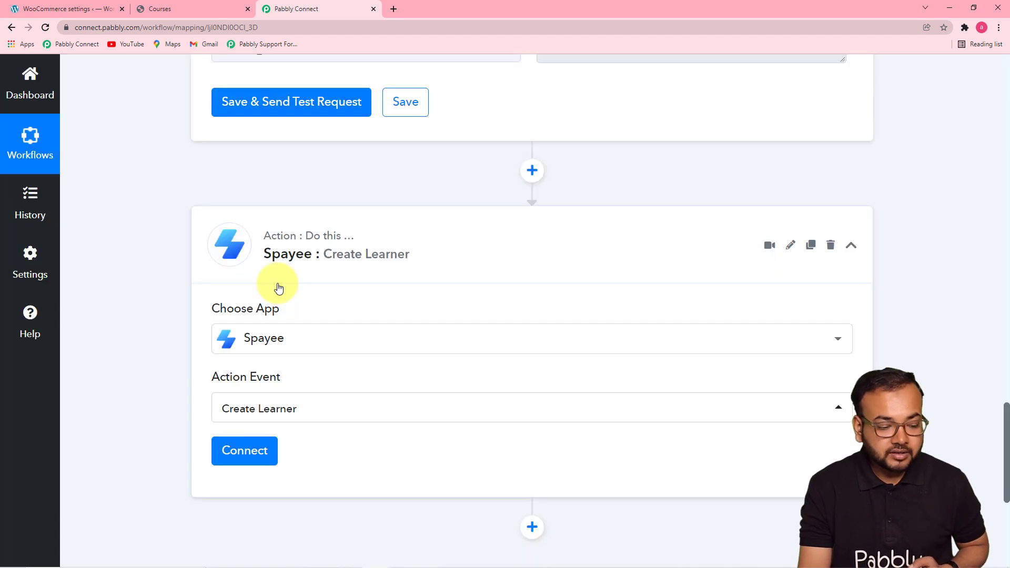
scroll(277, 284, "down", 3)
left_click(238, 303)
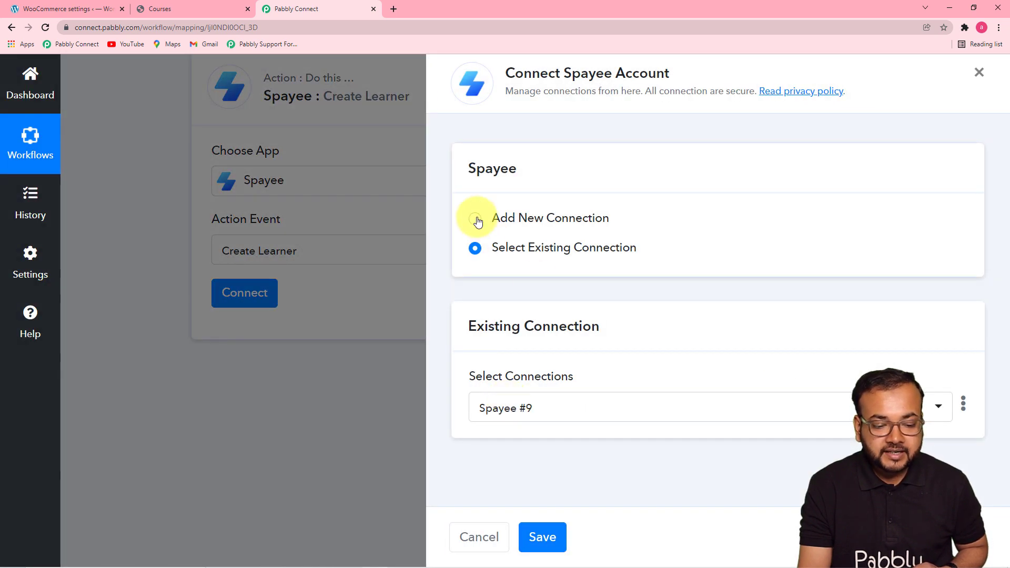
left_click(476, 220)
scroll(494, 334, "down", 3)
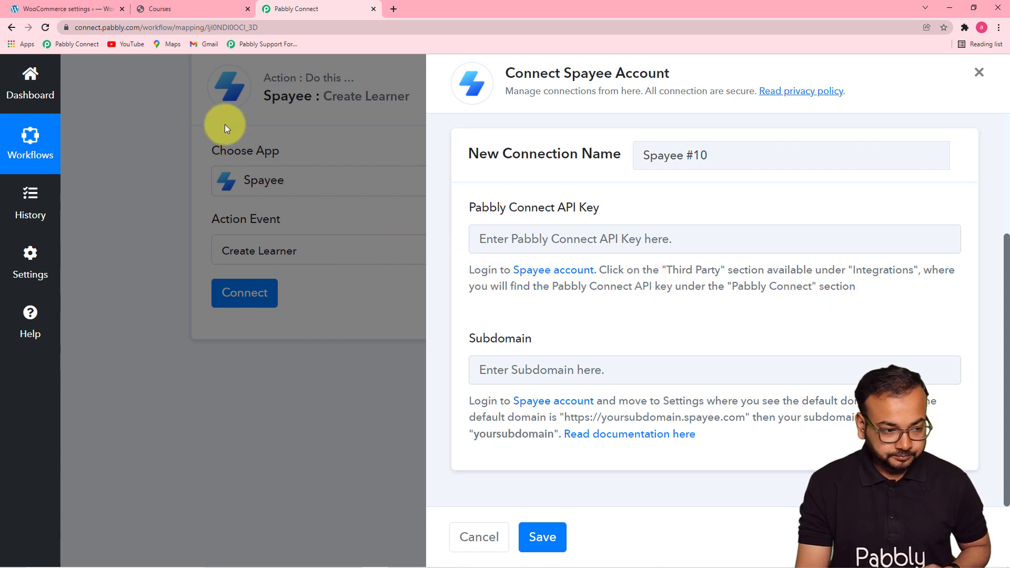
- Switch to Spayee, open the APIs page under Integrations and copy the API token
left_click(175, 9)
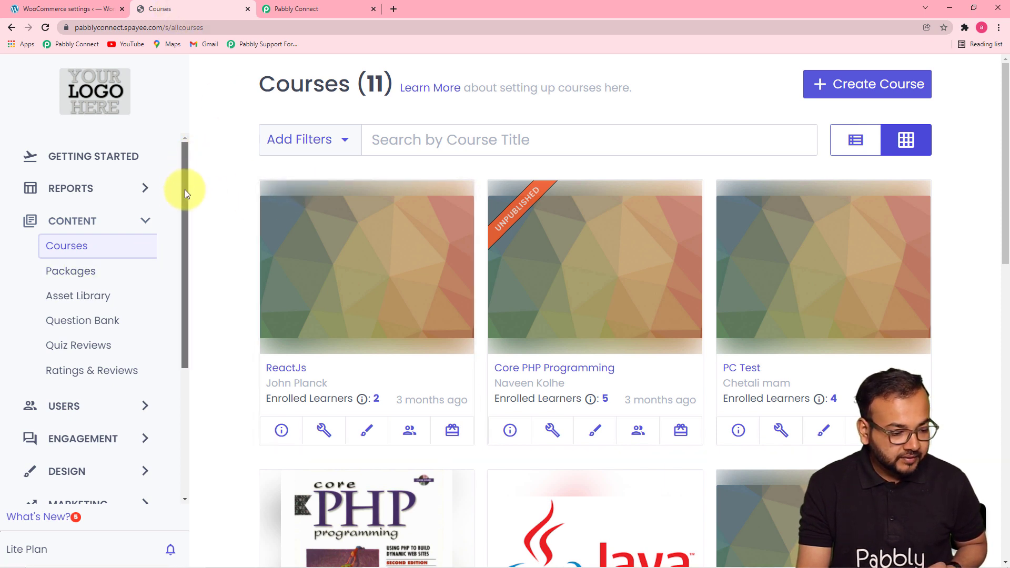
scroll(179, 221, "down", 4)
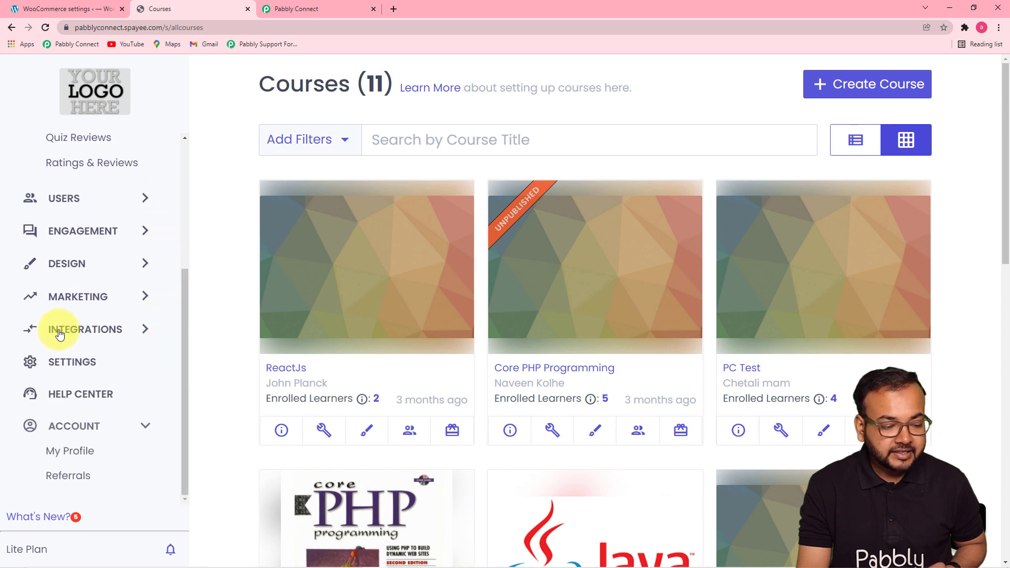
left_click(114, 331)
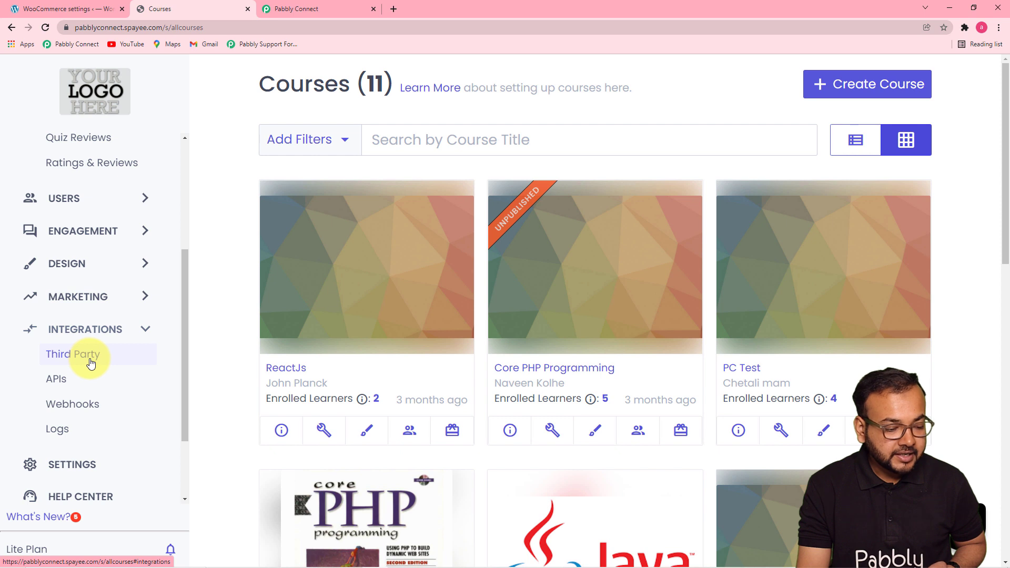
left_click(56, 384)
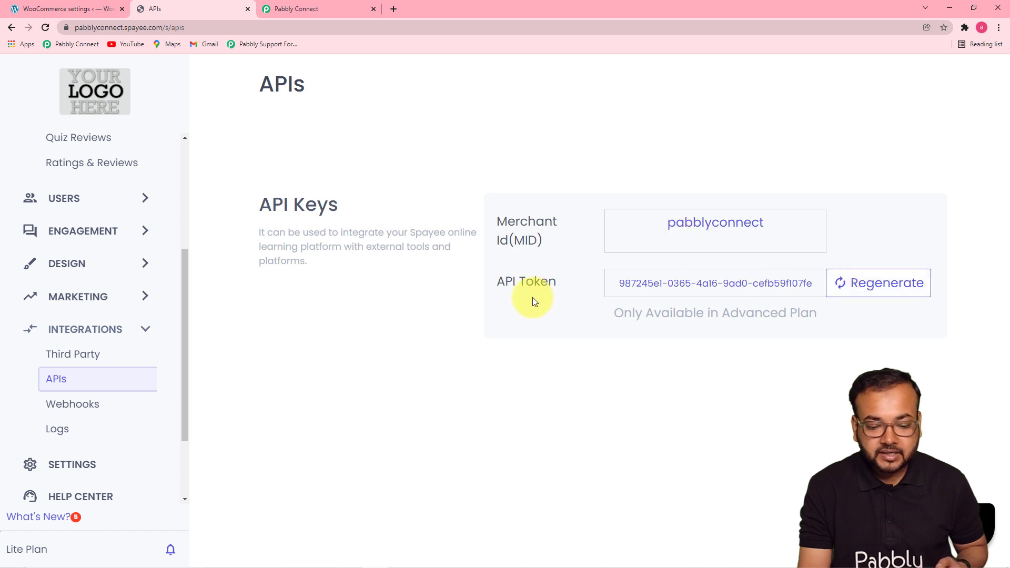
left_click_drag(617, 285, 813, 288)
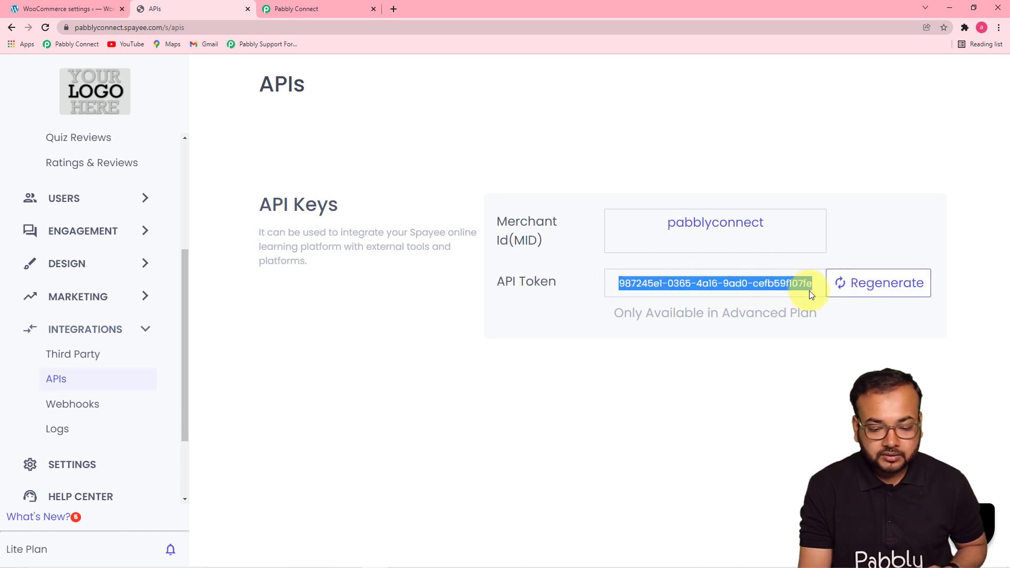
right_click(794, 289)
left_click(802, 296)
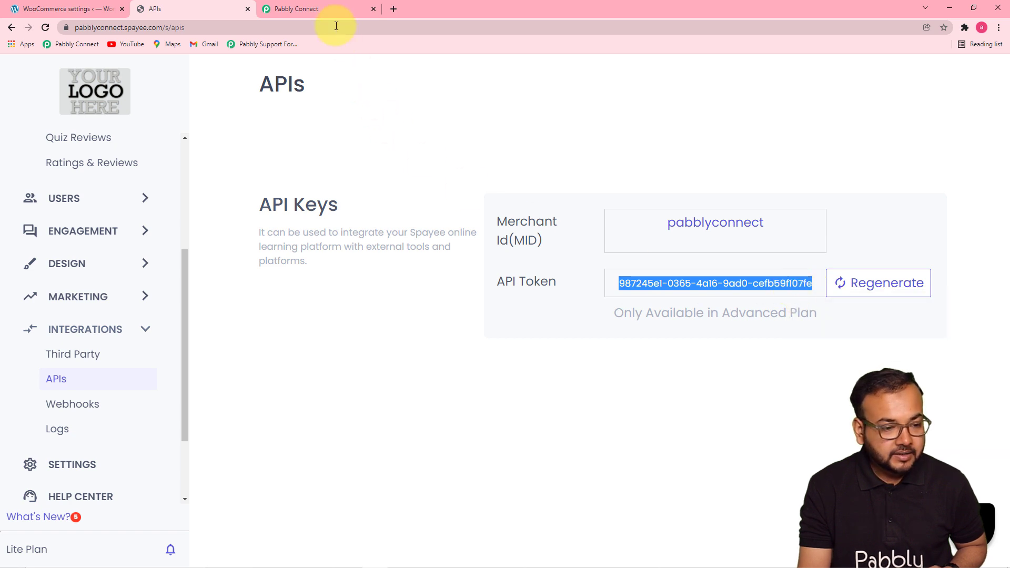
- Return to Pabbly Connect and paste the copied token as the Pabbly Connect API Key of the new connection
left_click(328, 9)
right_click(478, 239)
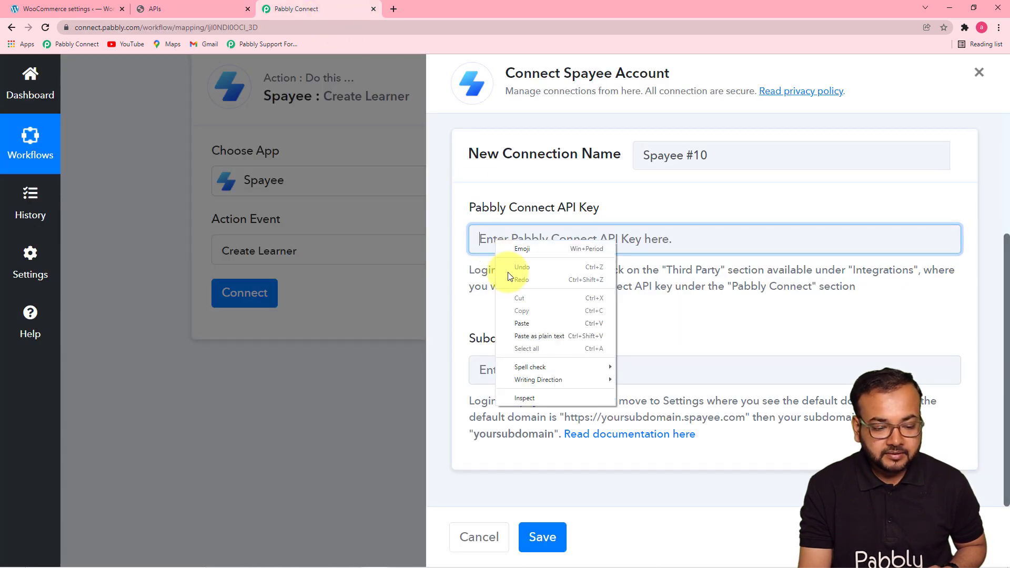
left_click(520, 324)
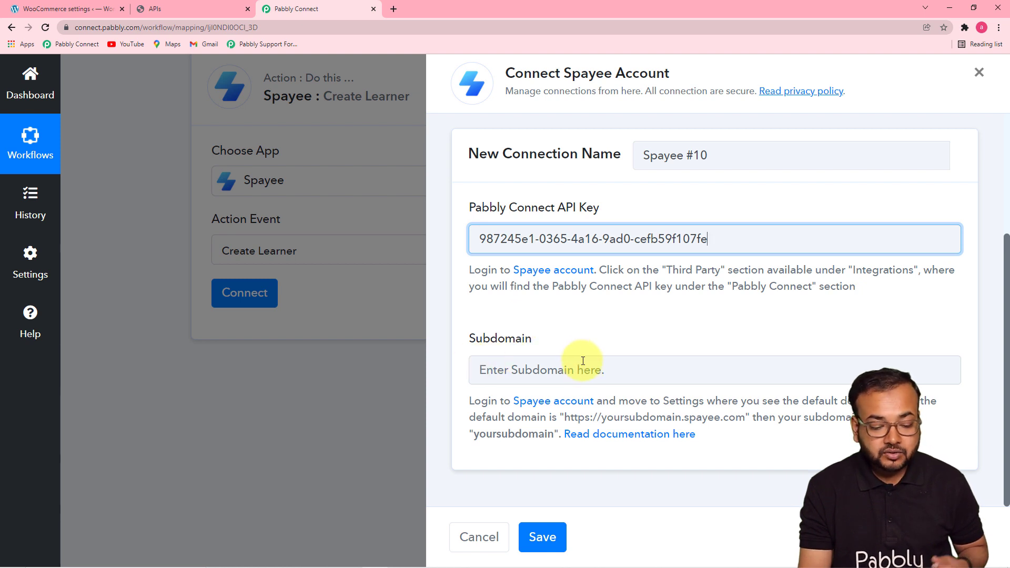
- Switch to Spayee and copy the subdomain pabblyconnect from the site's web address
left_click(157, 9)
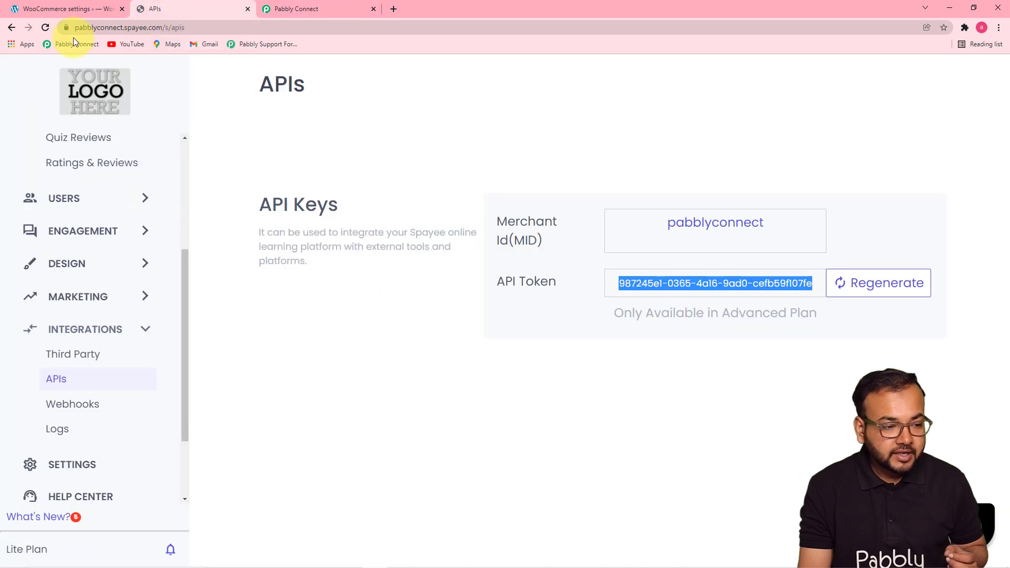
left_click(193, 32)
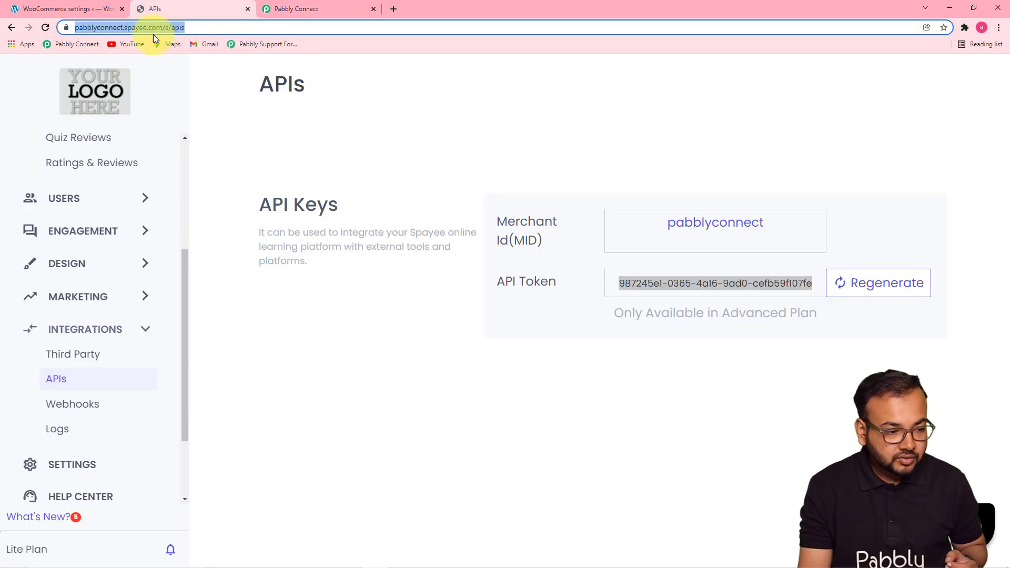
left_click(124, 28)
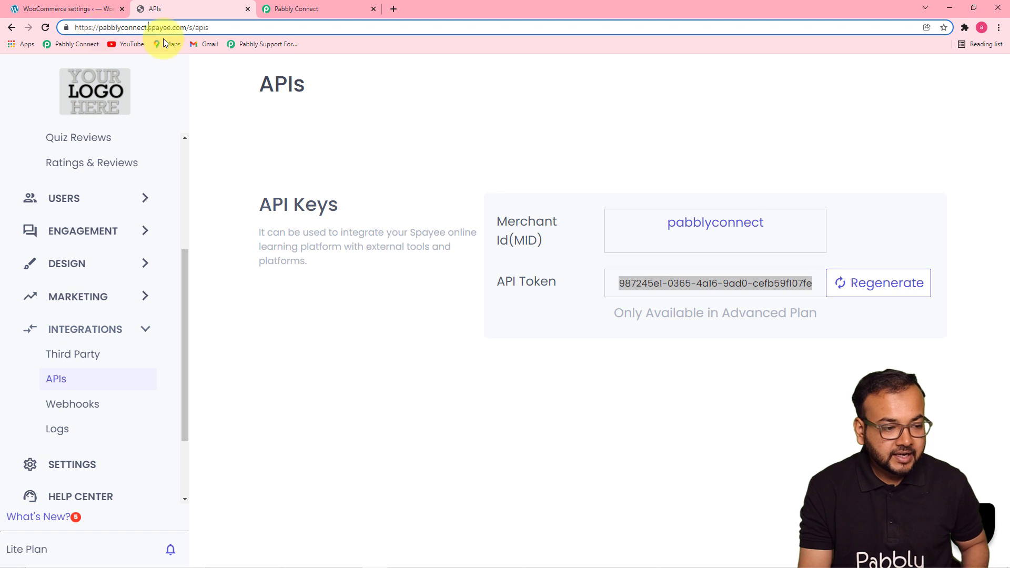
left_click(281, 9)
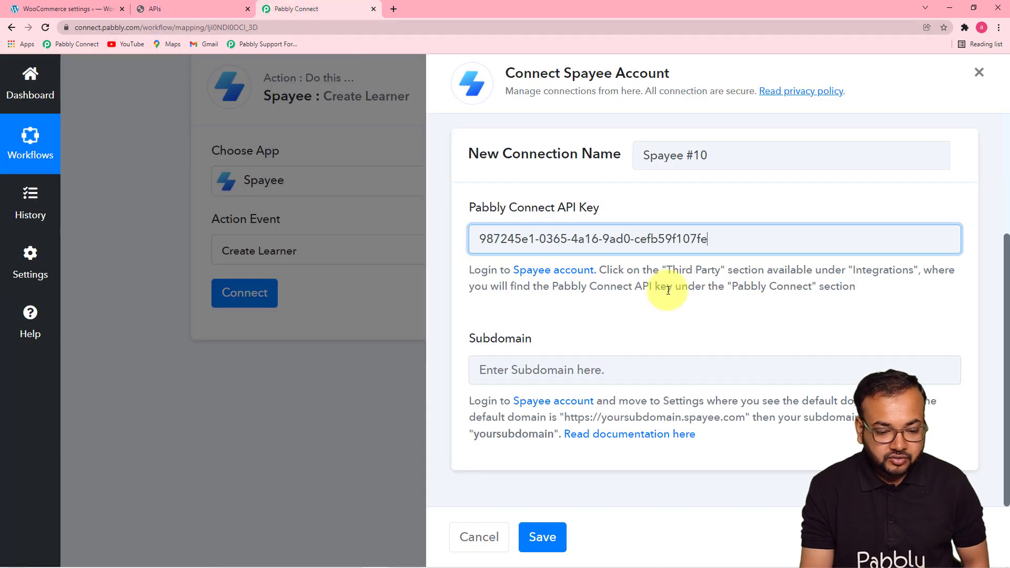
scroll(658, 376, "up", 1)
scroll(662, 388, "down", 1)
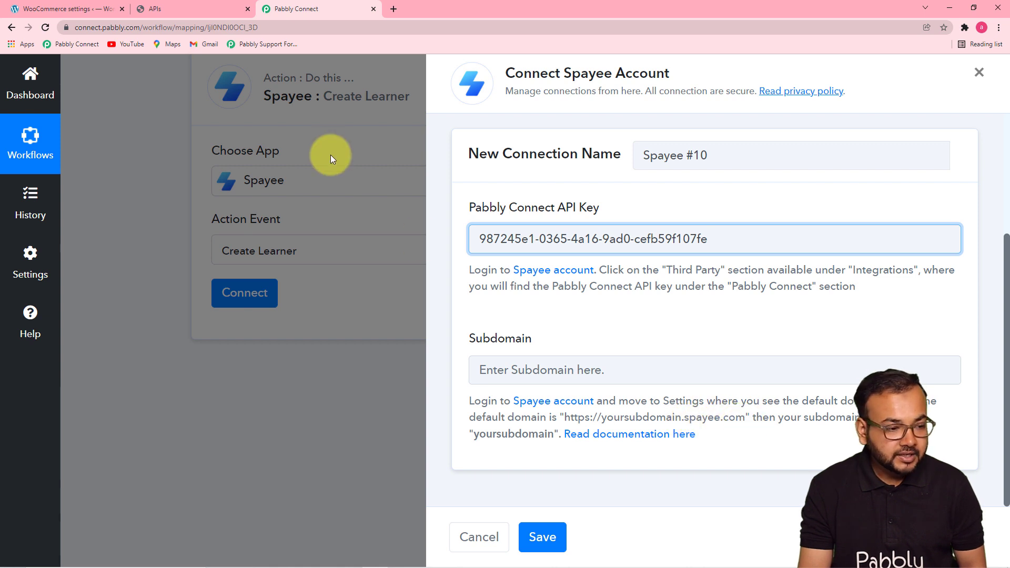
left_click(194, 8)
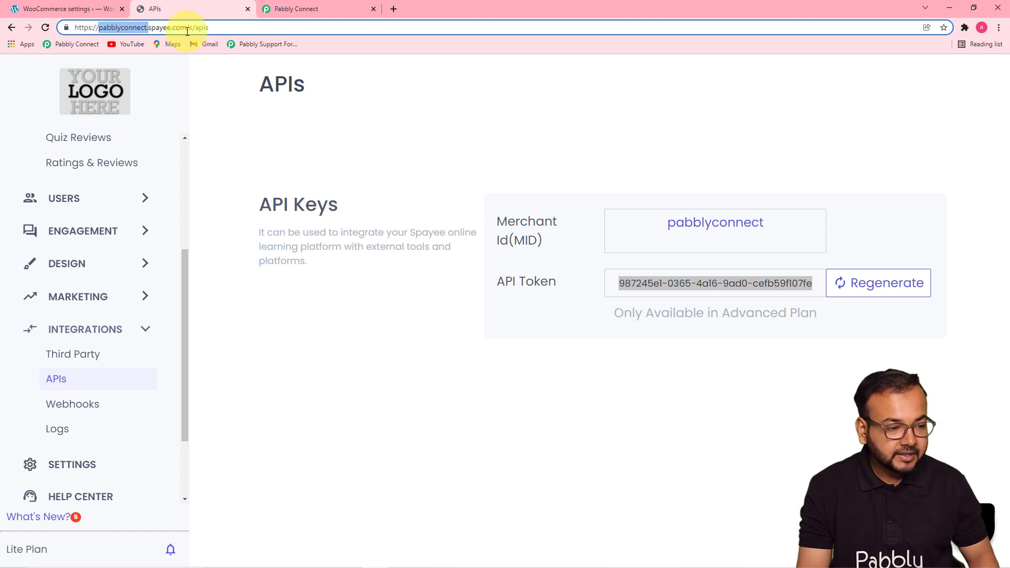
- Return to Pabbly Connect, set the connection's Subdomain to pabblyconnect and save the Spayee connection
left_click(272, 9)
left_click(543, 371)
type("pabblyconnect.")
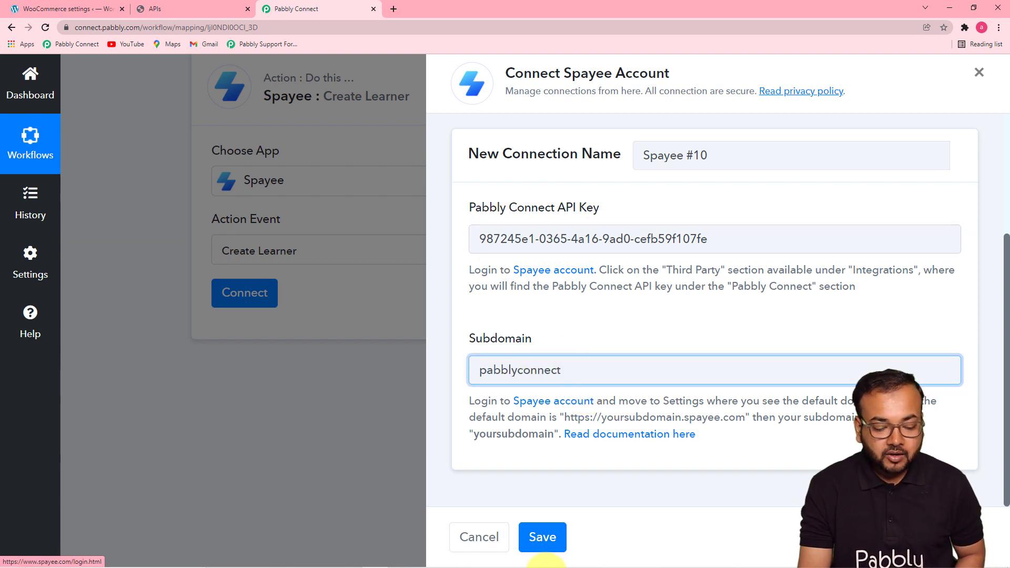
left_click(554, 540)
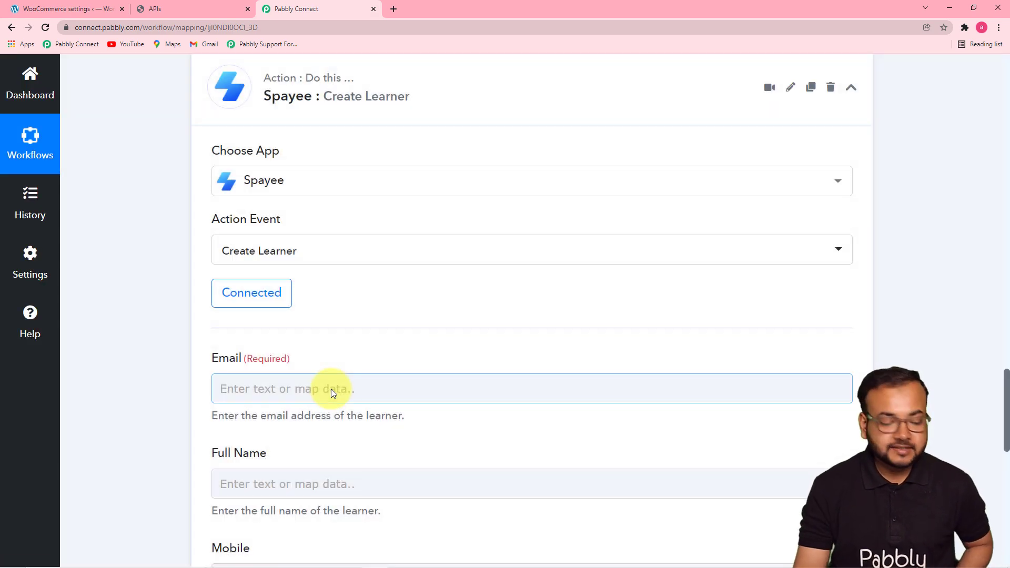
- Map the learner's Email to the Billing Email from the WooCommerce: Order Updated data
scroll(331, 390, "down", 1)
scroll(338, 363, "up", 2)
left_click_drag(1007, 368, 1006, 439)
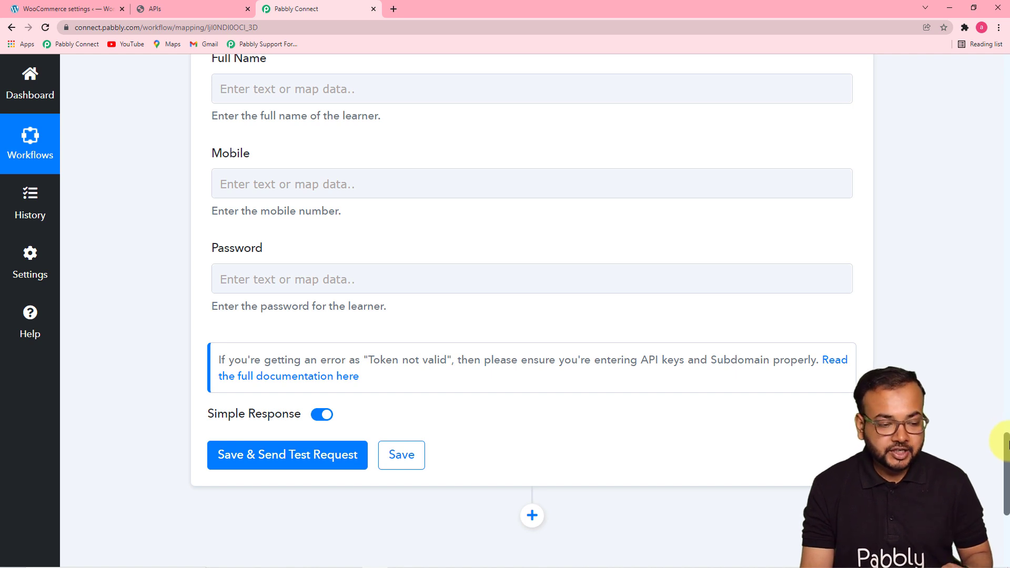
left_click_drag(1008, 448, 1007, 442)
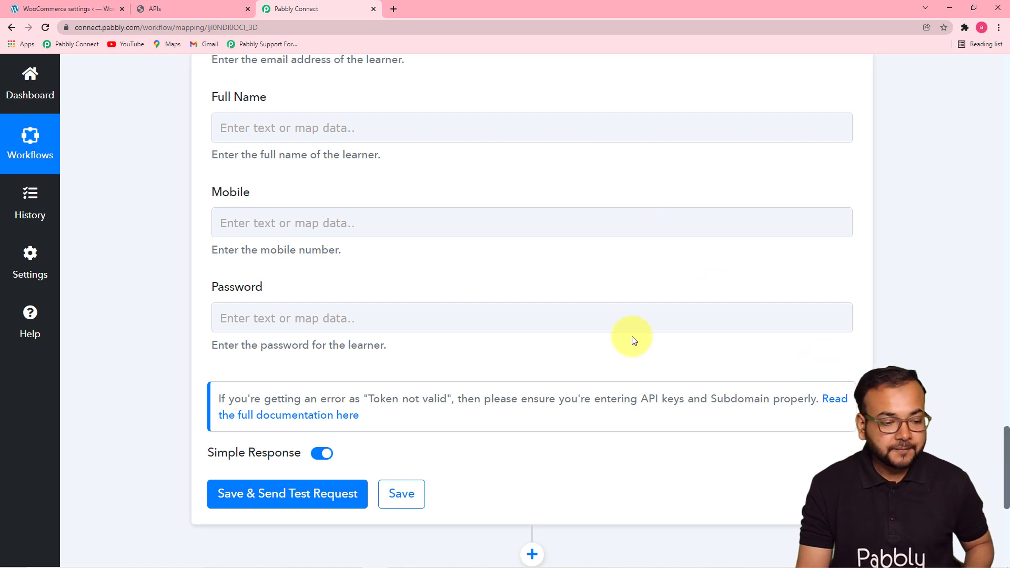
scroll(407, 225, "up", 2)
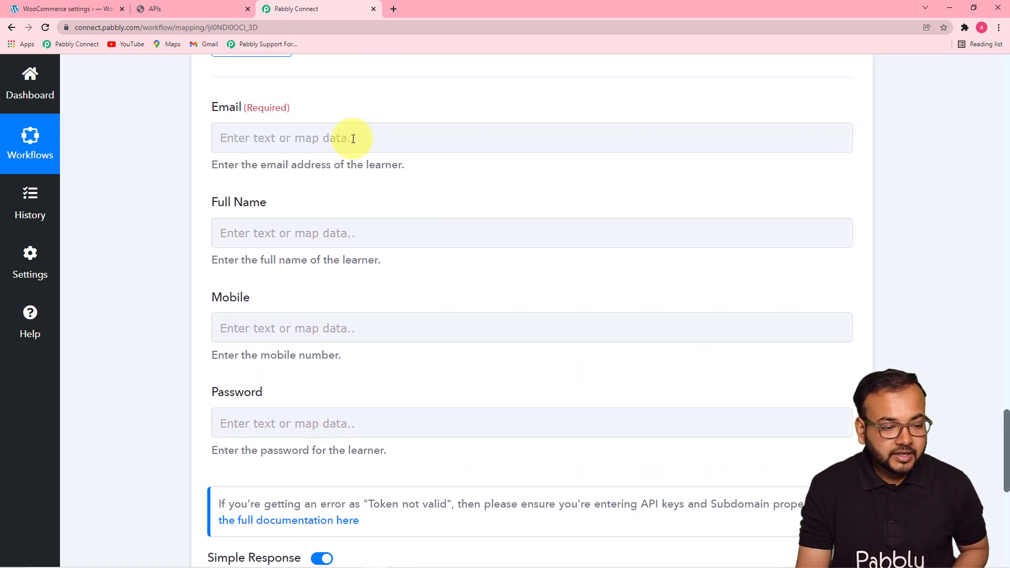
left_click(340, 140)
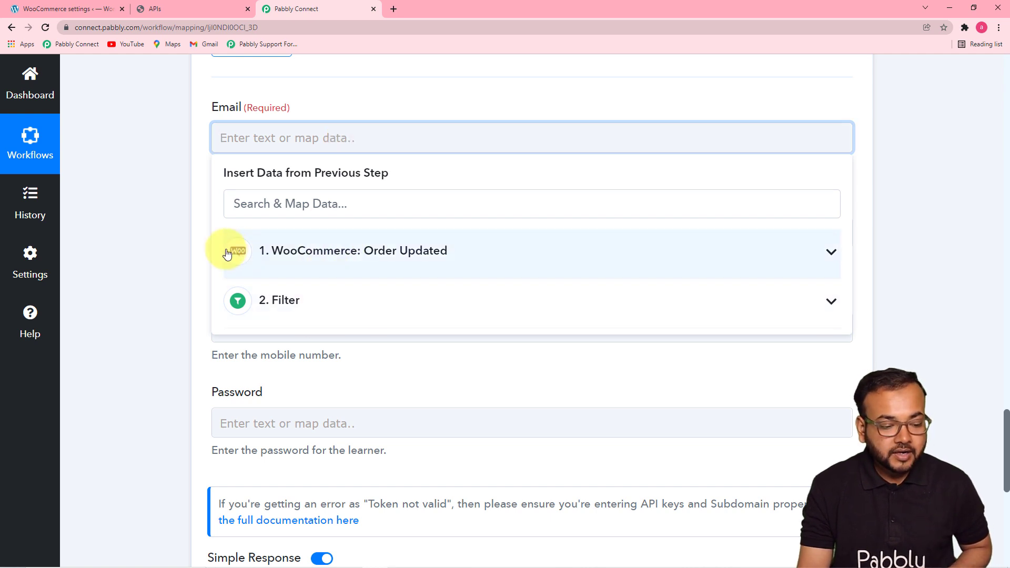
left_click(372, 267)
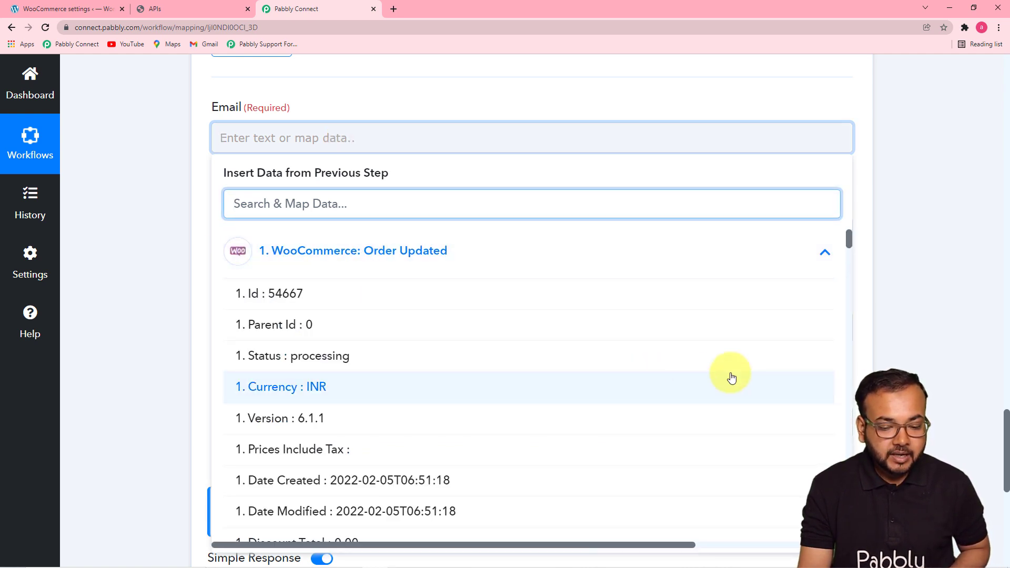
left_click_drag(849, 242, 853, 283)
left_click(495, 467)
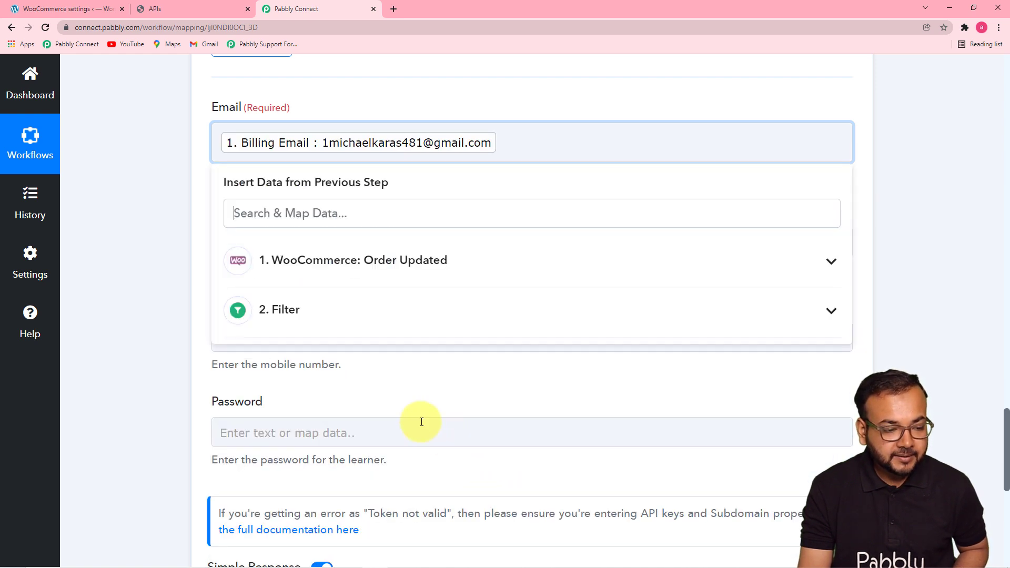
left_click(157, 277)
- Map the learner's Full Name to the WooCommerce Billing First Name followed by the Billing Last Name
scroll(158, 277, "down", 3)
left_click(311, 137)
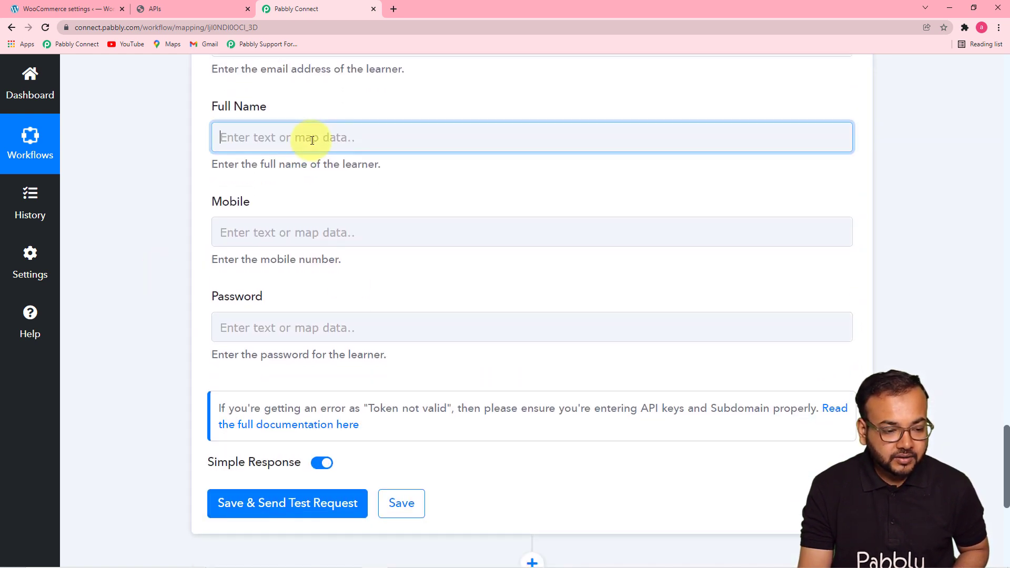
left_click(361, 252)
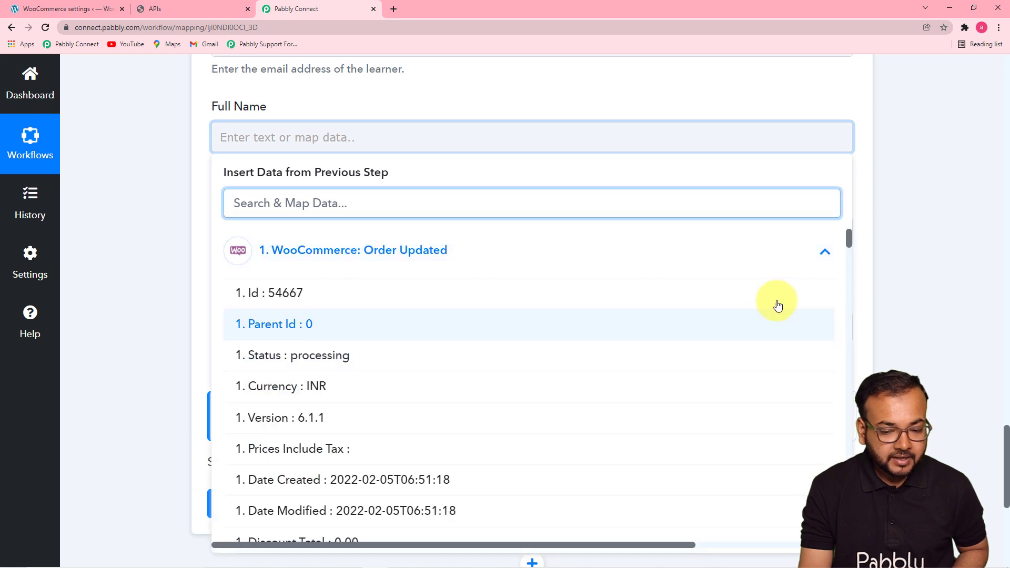
left_click_drag(847, 244, 851, 274)
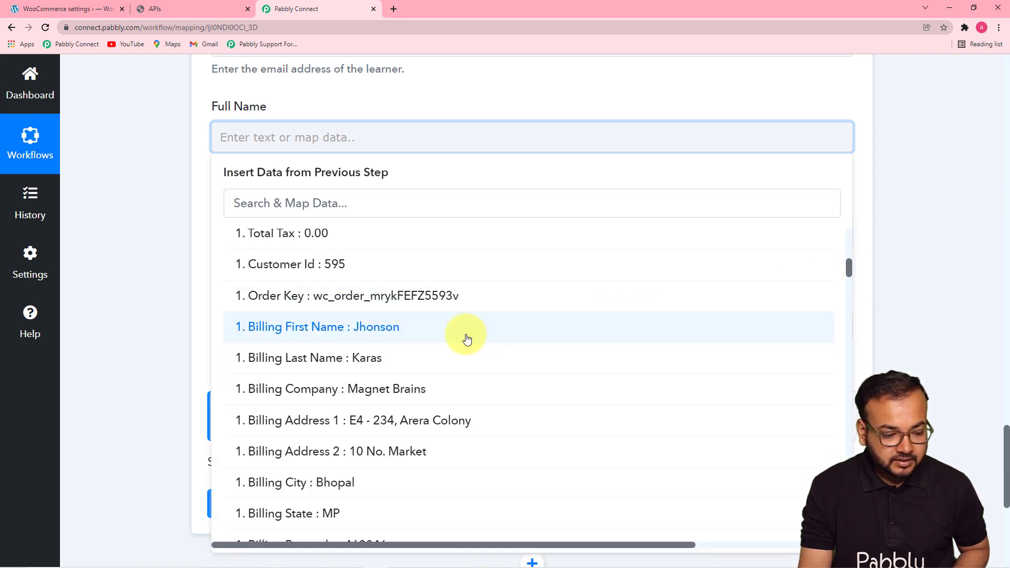
left_click(383, 328)
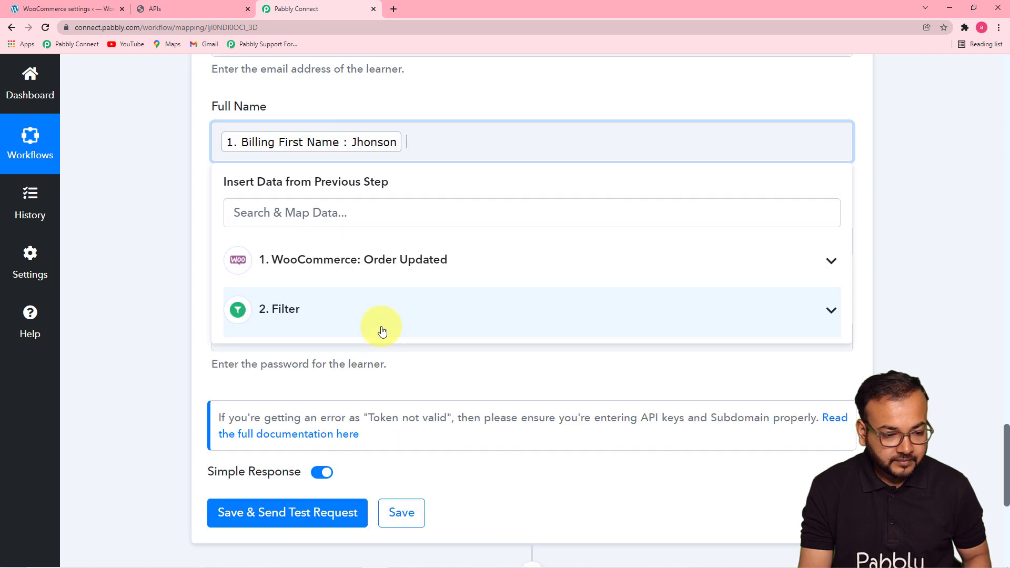
left_click(396, 260)
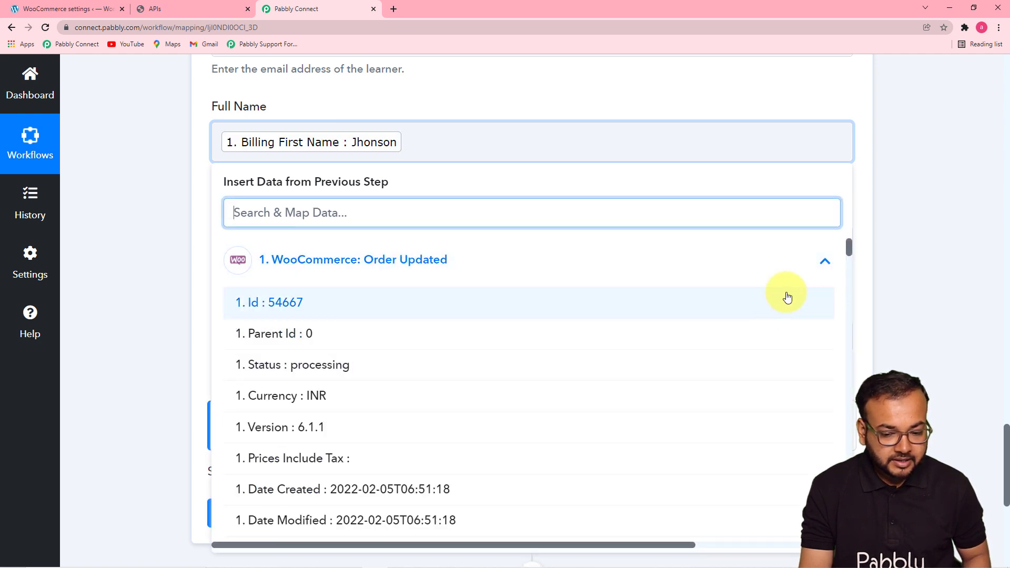
left_click_drag(849, 248, 850, 279)
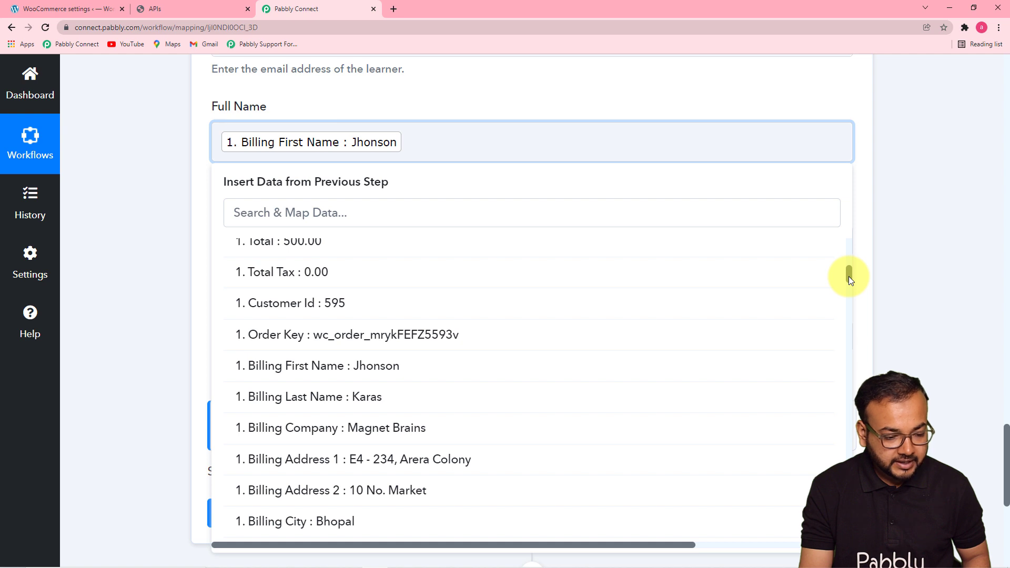
left_click(398, 400)
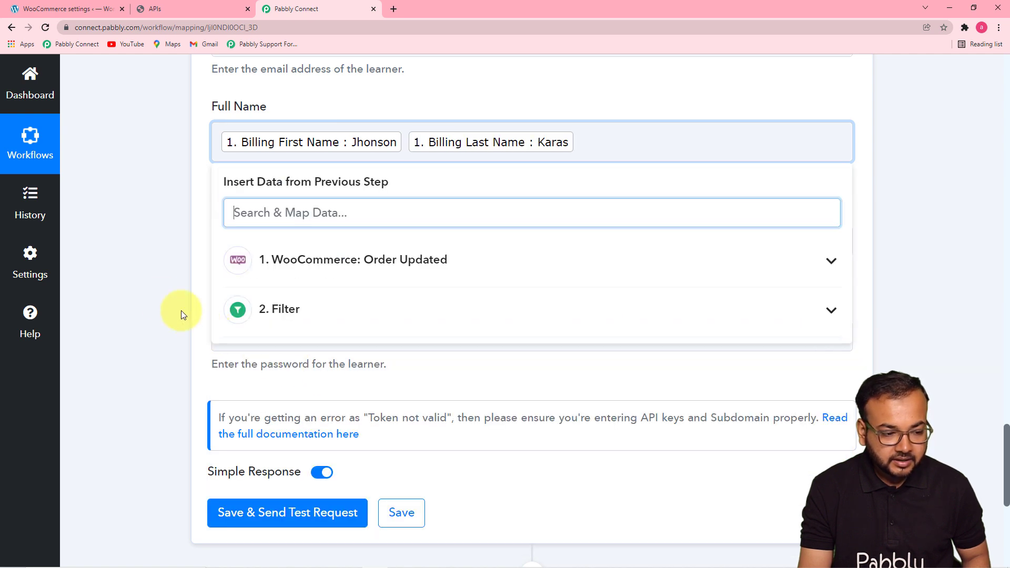
left_click(160, 298)
- Map the learner's Mobile to the Billing Phone from the WooCommerce order data
scroll(160, 297, "down", 5)
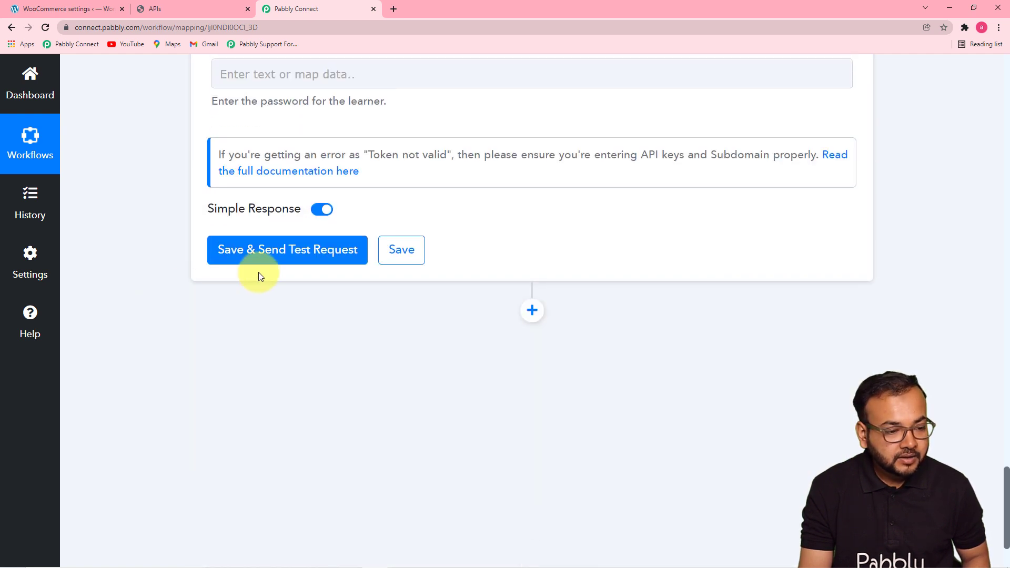
scroll(260, 275, "up", 3)
left_click(368, 132)
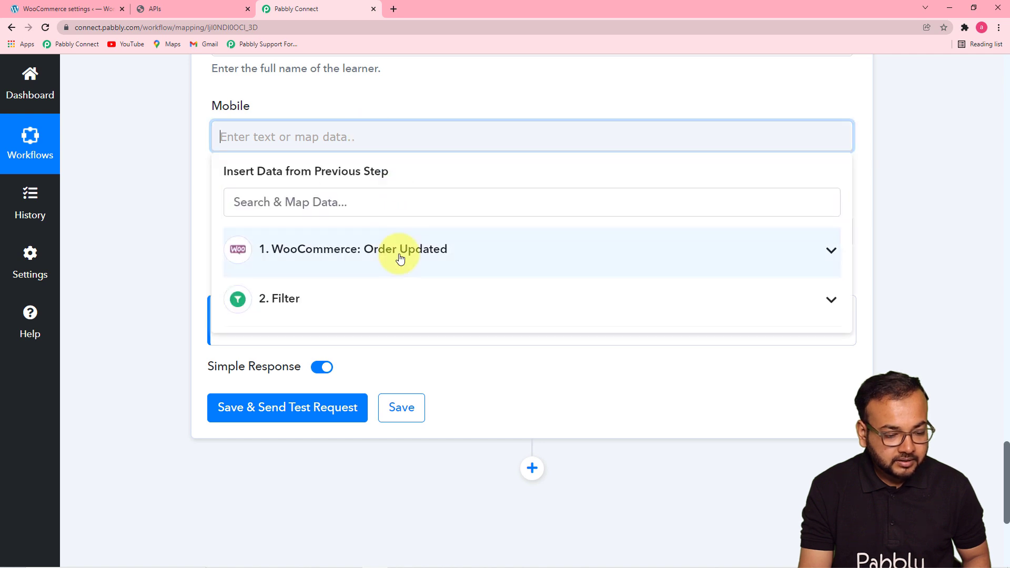
left_click(400, 258)
left_click_drag(848, 238, 849, 280)
left_click(477, 427)
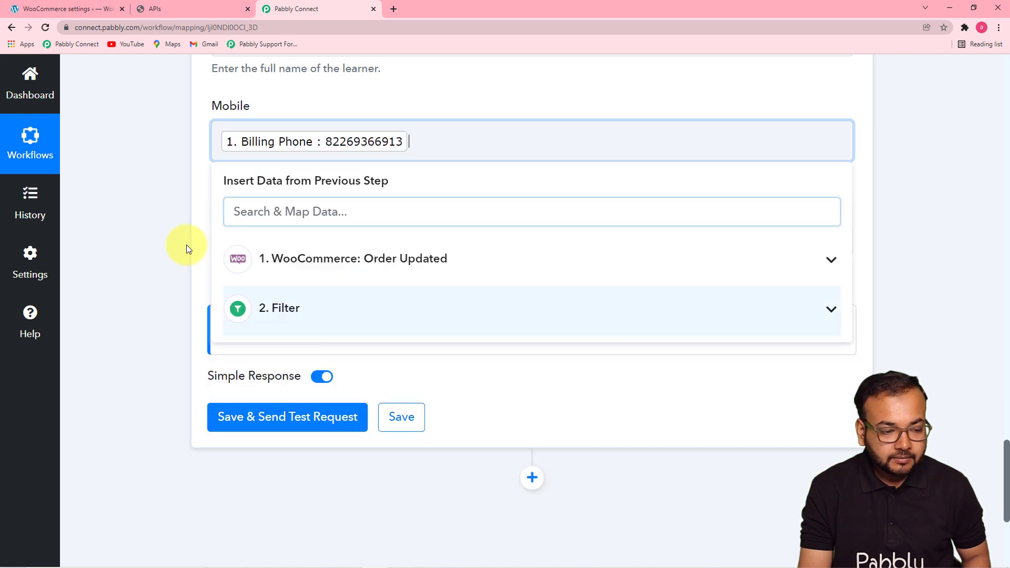
left_click(204, 259)
- Map the learner's Password to the order Id from the WooCommerce data and review the mapped fields
left_click(311, 242)
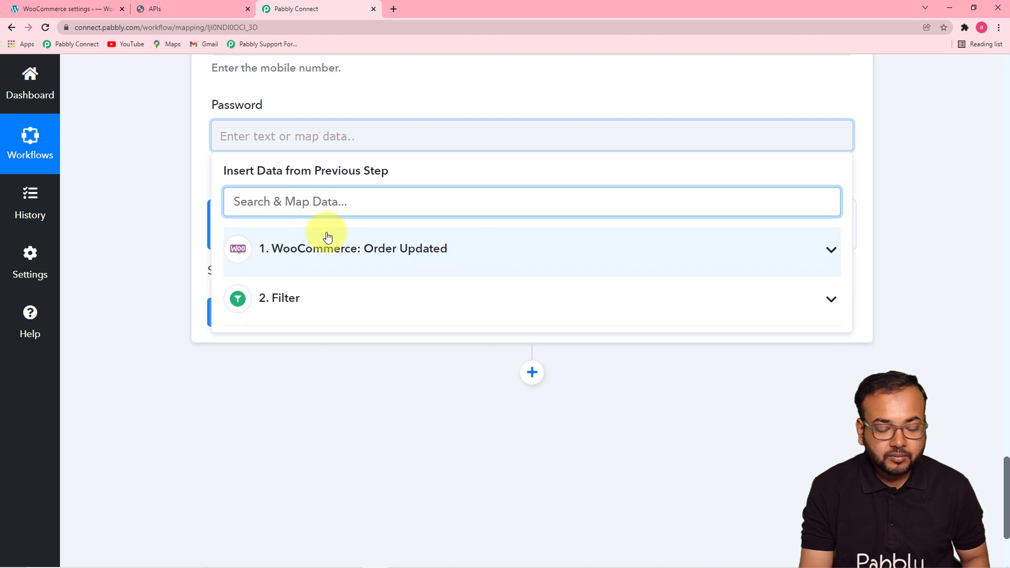
left_click(391, 257)
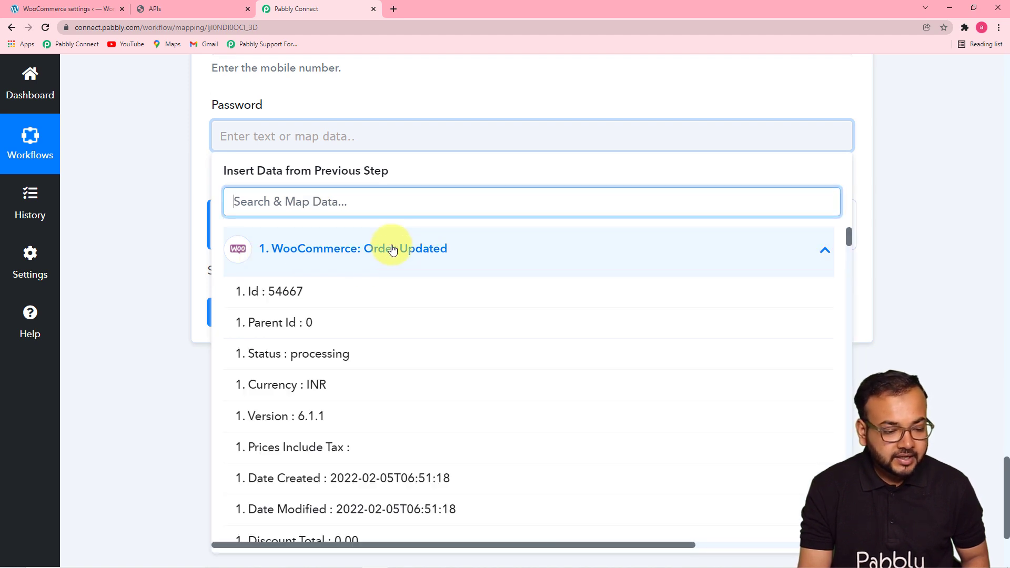
left_click(287, 301)
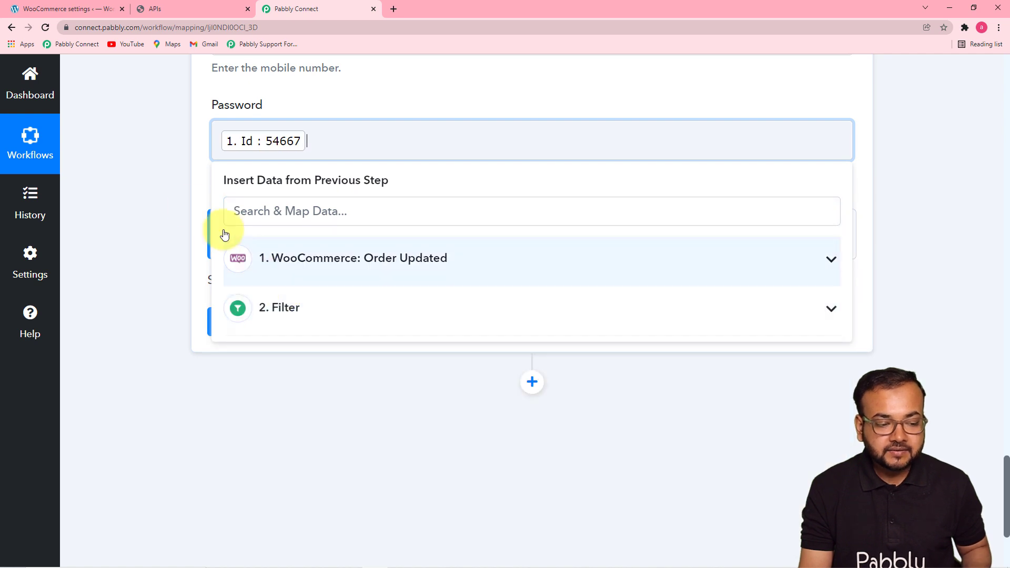
left_click(167, 196)
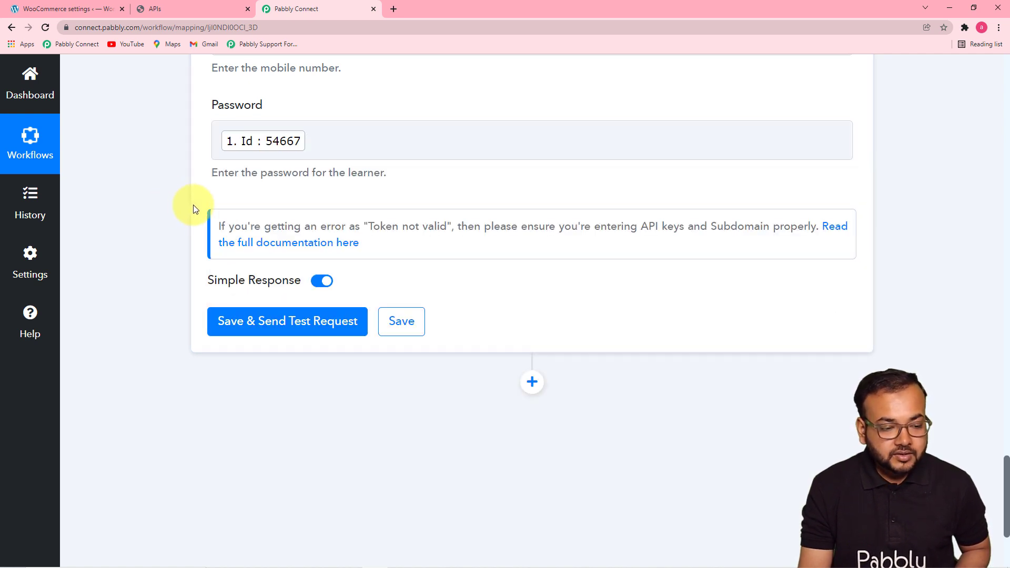
scroll(175, 149, "up", 5)
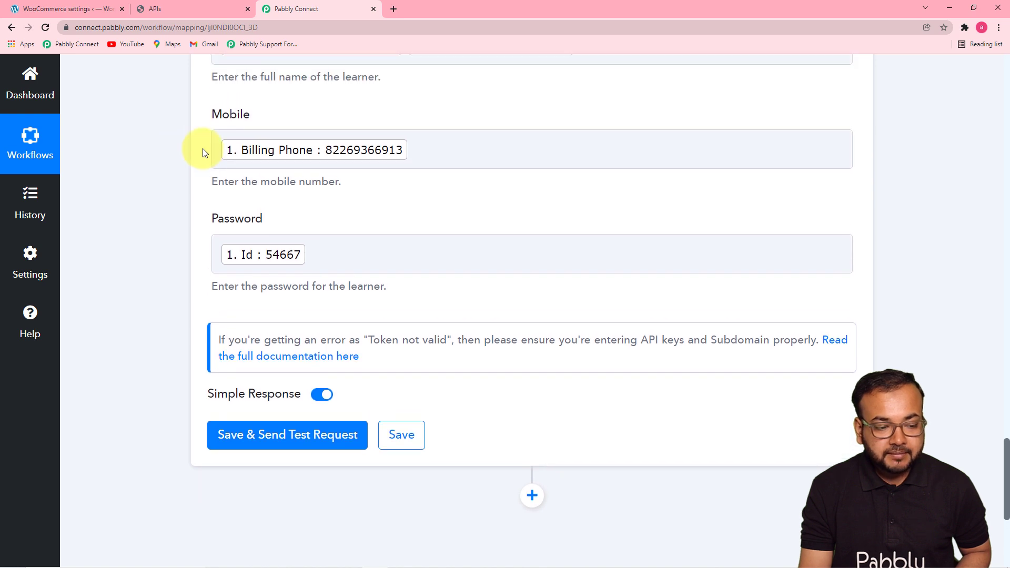
scroll(203, 151, "down", 1)
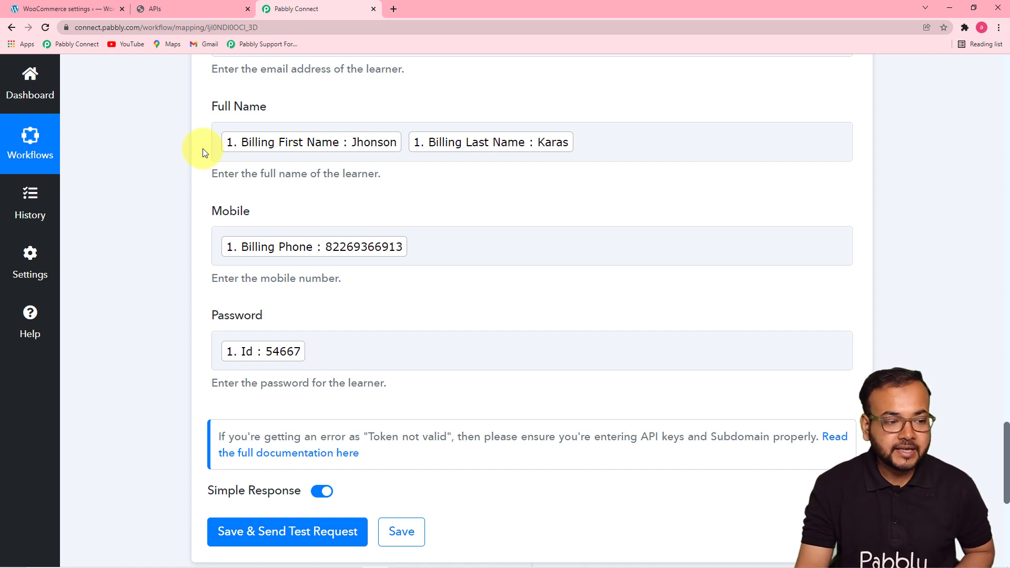
- Switch to Spayee, open the Learners page under Users and examine the list of existing learners
left_click(170, 11)
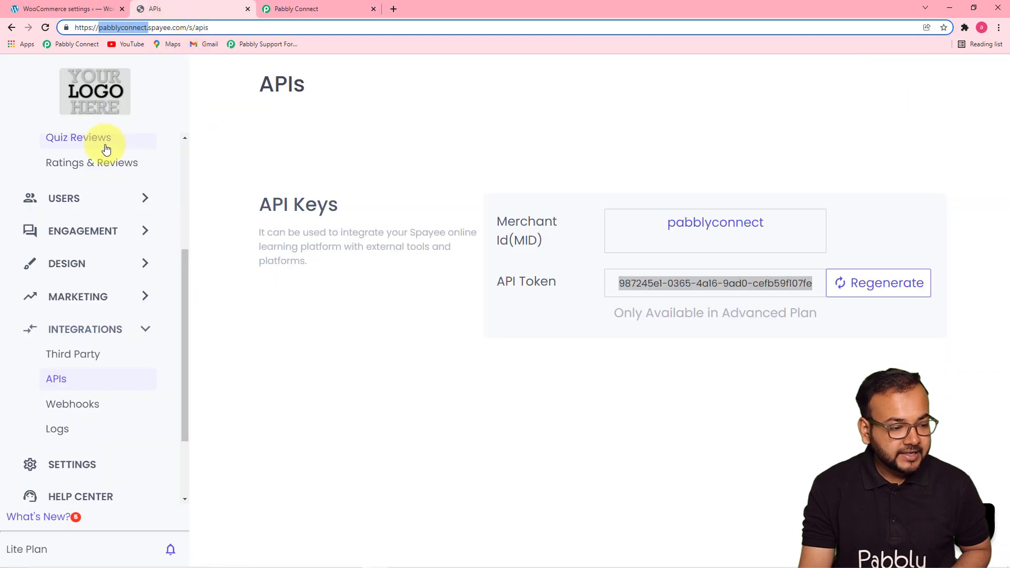
left_click(115, 206)
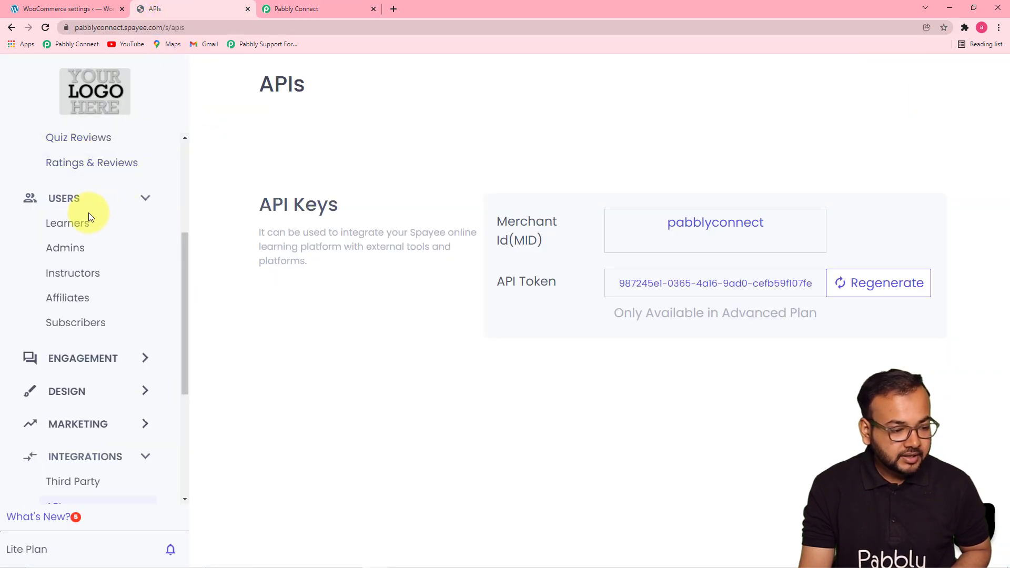
left_click(73, 223)
scroll(366, 245, "down", 3)
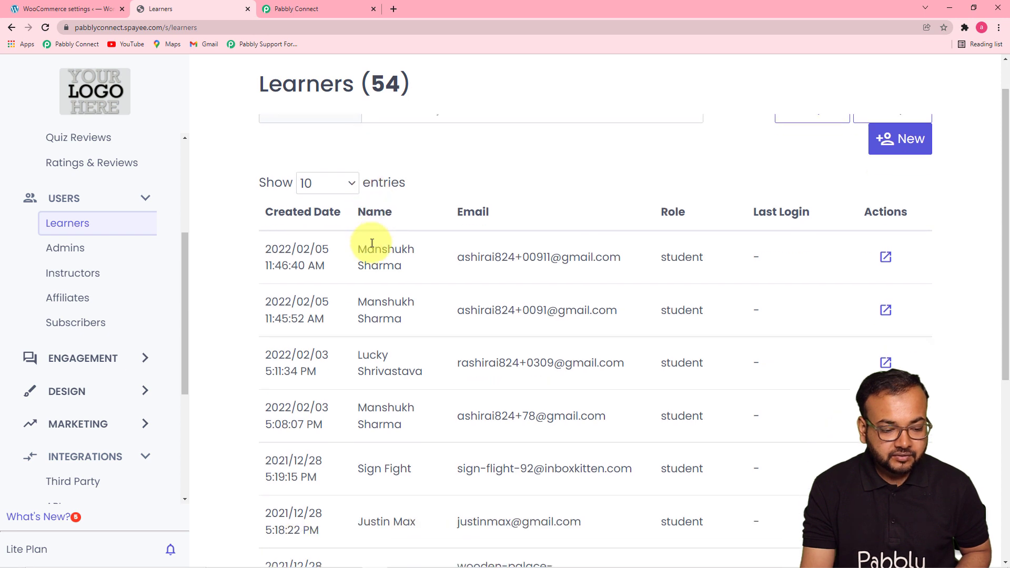
scroll(372, 243, "down", 1)
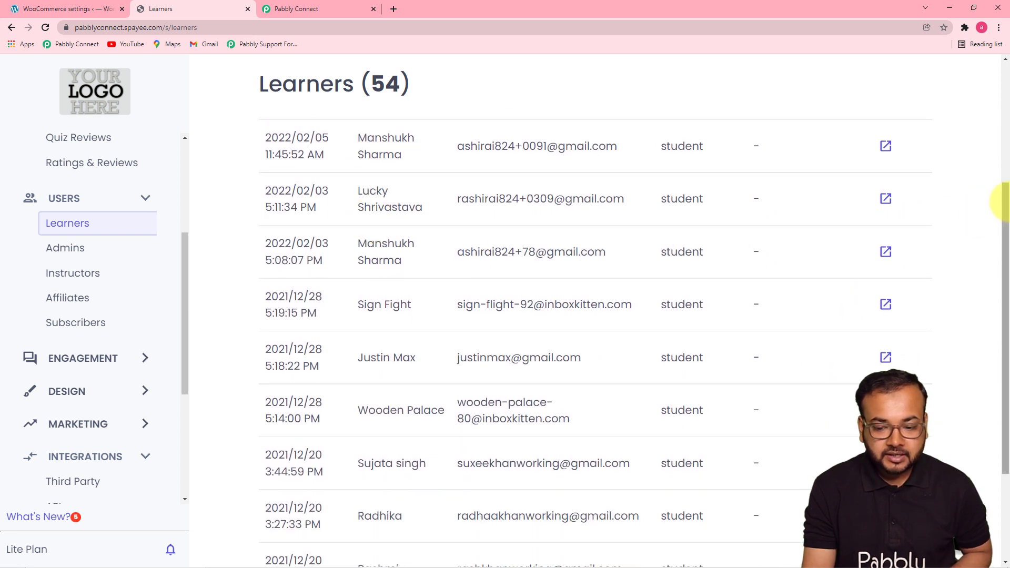
left_click_drag(1002, 187, 1006, 113)
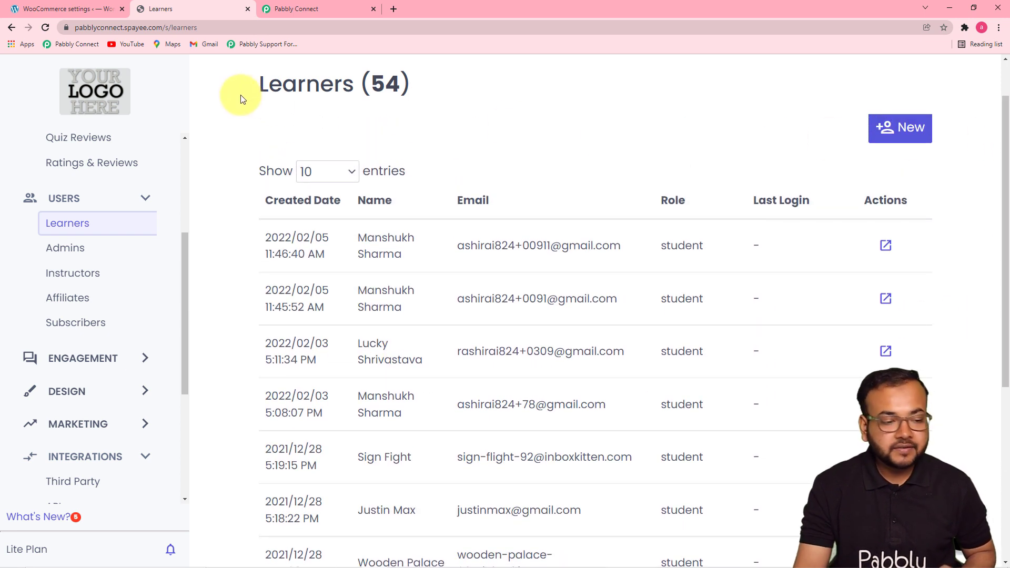
- Switch to Pabbly Connect and try to save the Create Learner action and send its test request
left_click(336, 8)
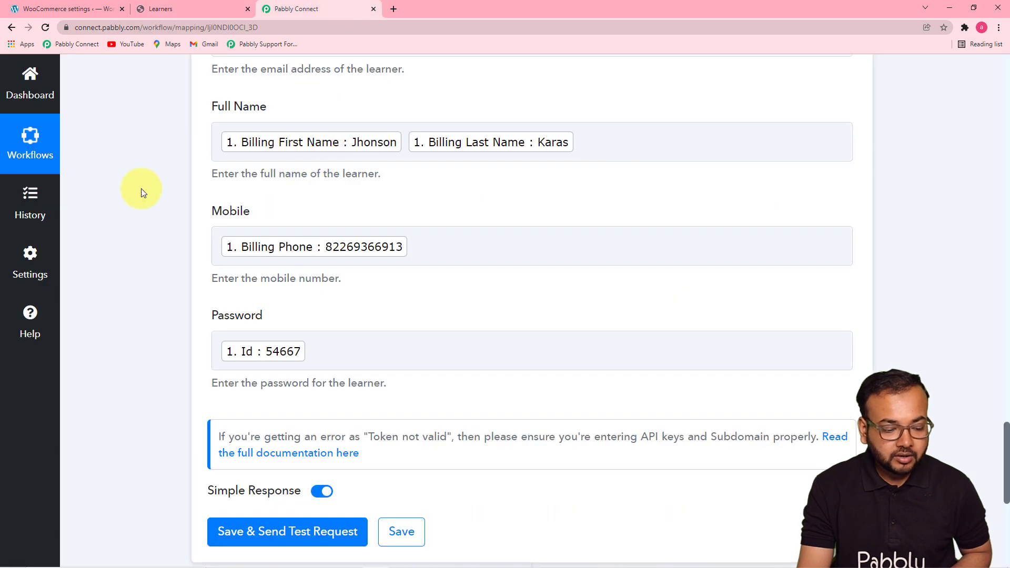
scroll(141, 189, "down", 2)
scroll(141, 188, "up", 1)
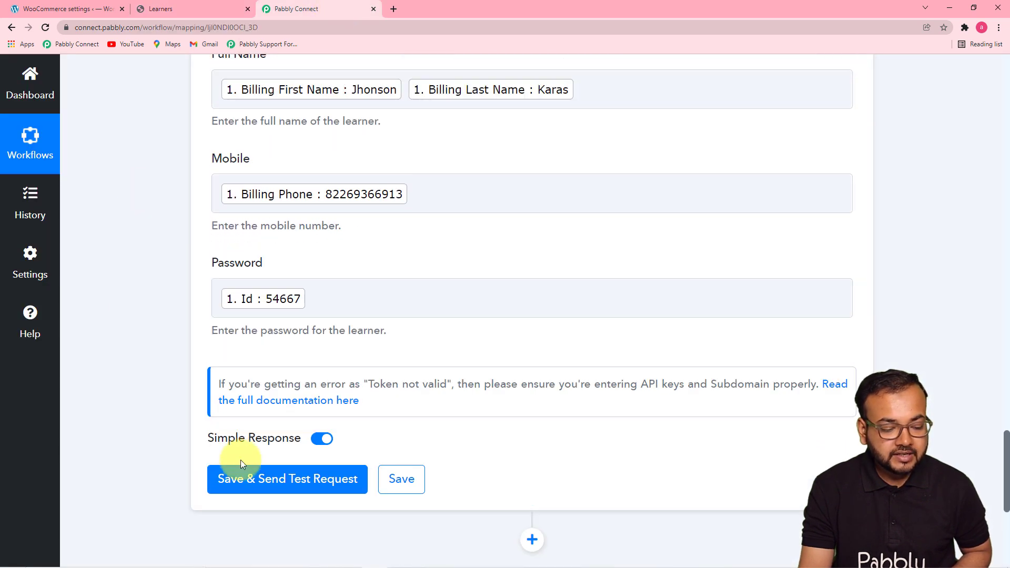
left_click(262, 480)
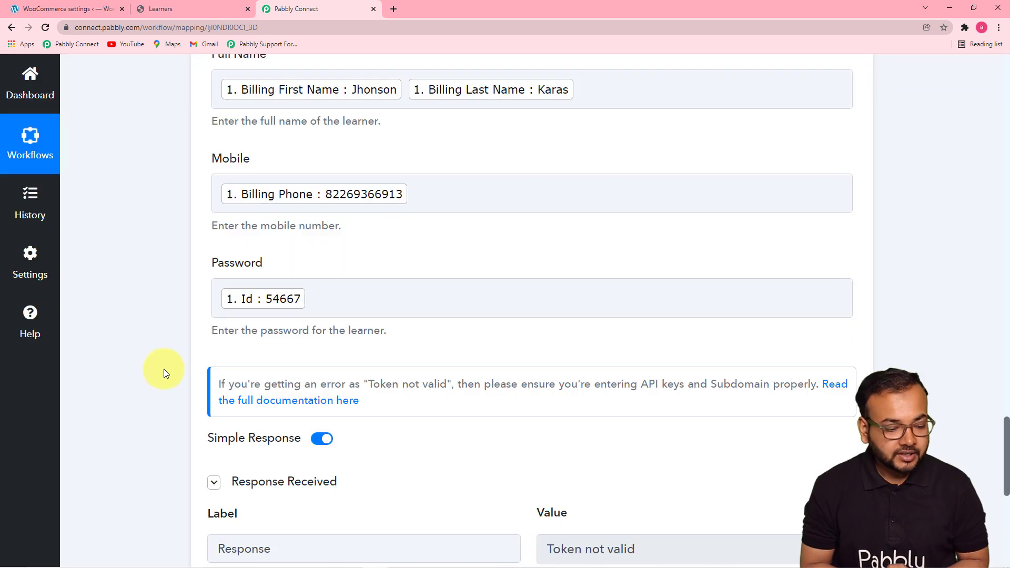
scroll(884, 189, "down", 2)
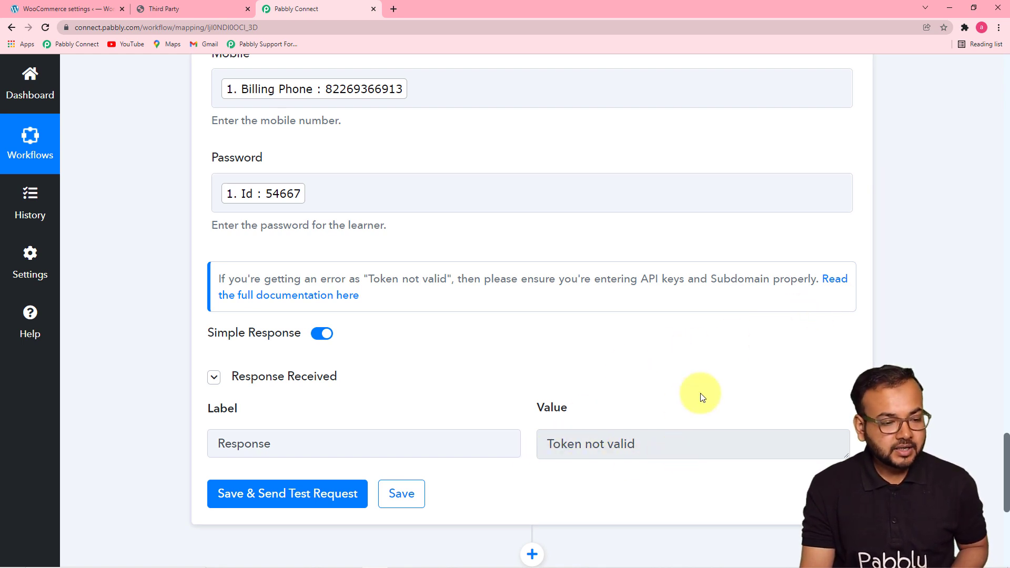
- Reopen the Create Learner action's Spayee connection and choose to add a new connection
scroll(701, 395, "up", 9)
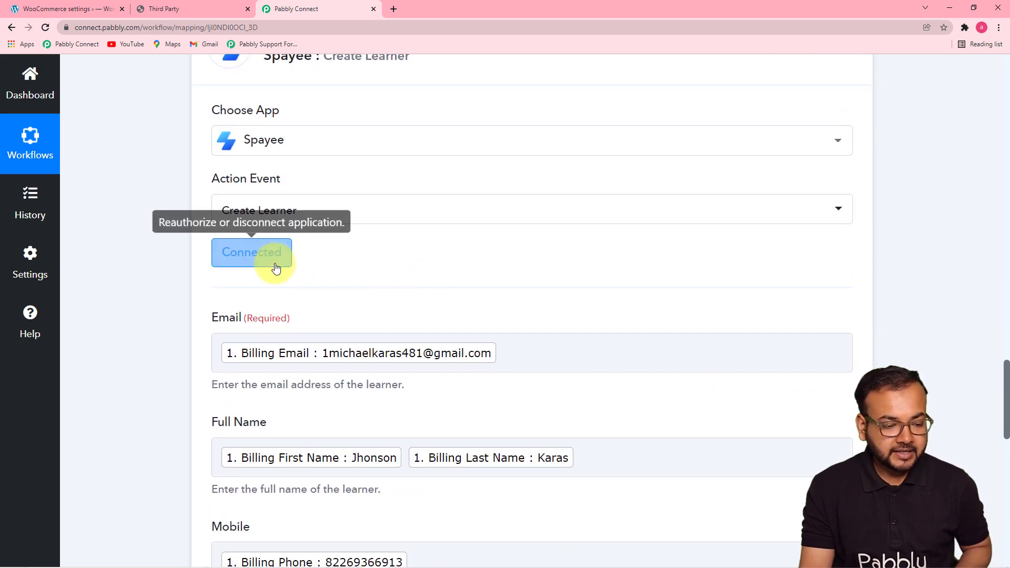
left_click(276, 267)
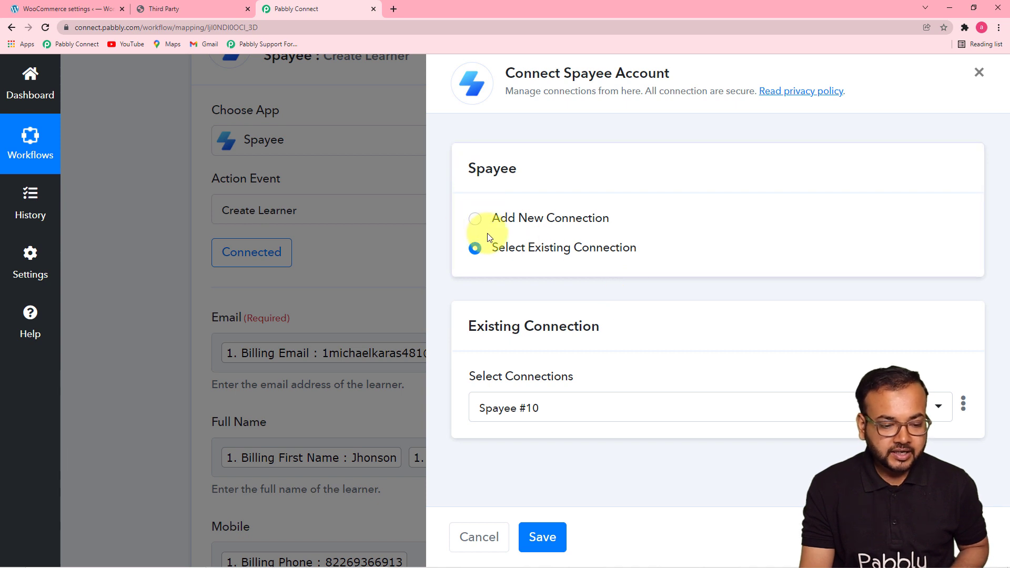
left_click(475, 218)
scroll(648, 254, "down", 3)
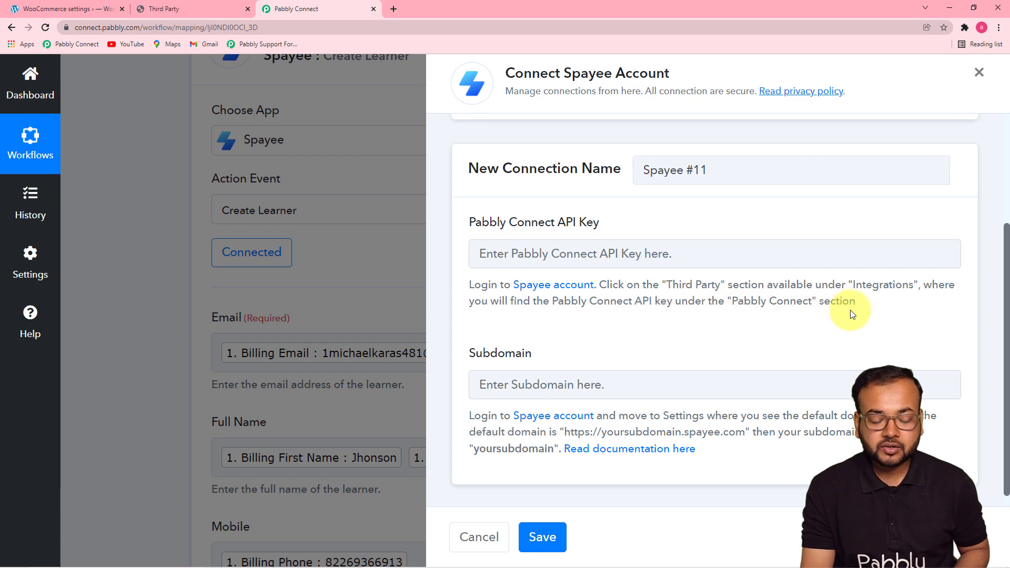
- Copy the Pabbly Connect API key from Spayee's Third Party Integrations page and paste it into the new connection's API key field
left_click(179, 10)
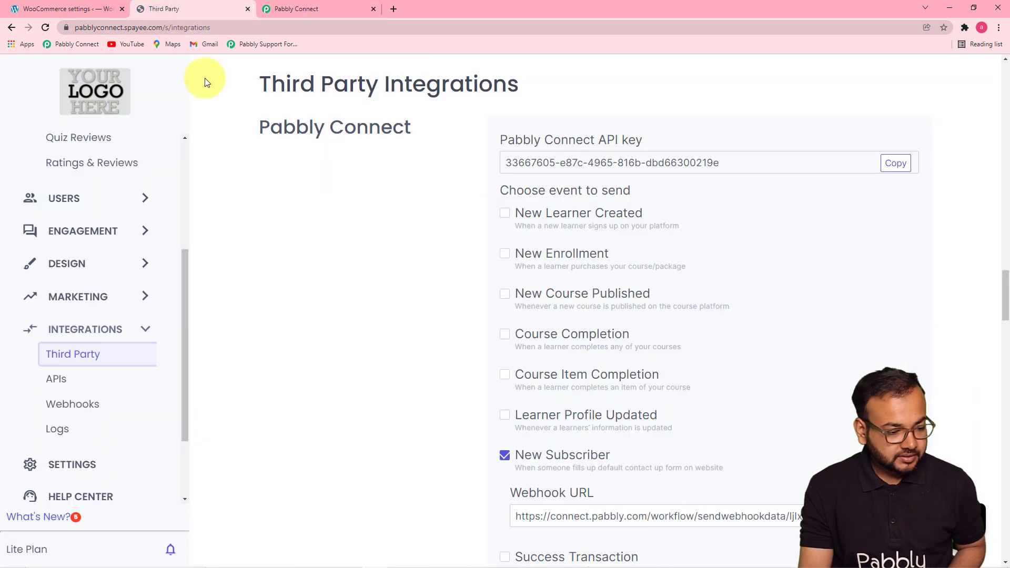
double_click(78, 330)
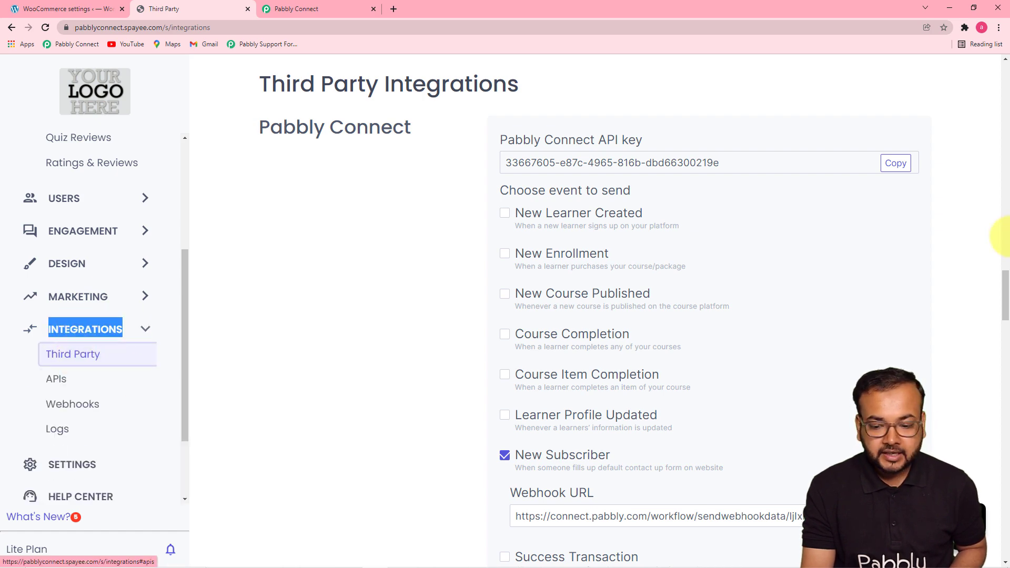
left_click_drag(1005, 288, 1006, 241)
left_click_drag(1006, 193, 1005, 294)
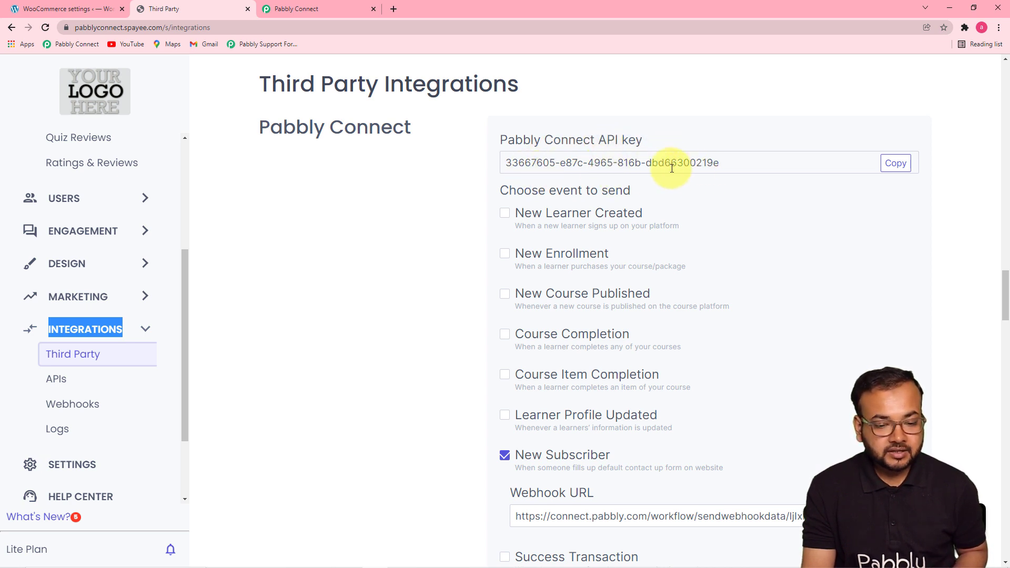
left_click(896, 164)
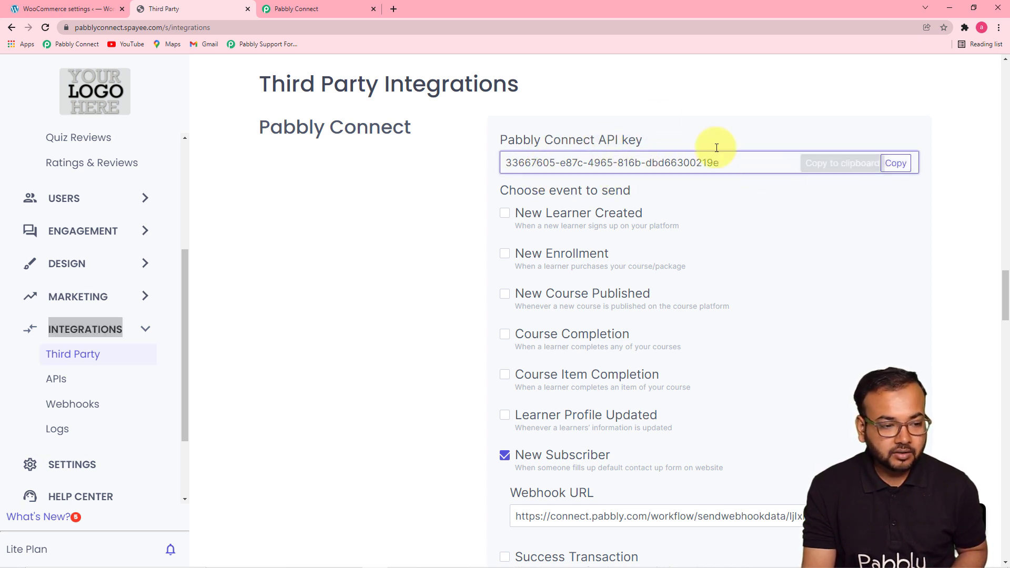
left_click(332, 11)
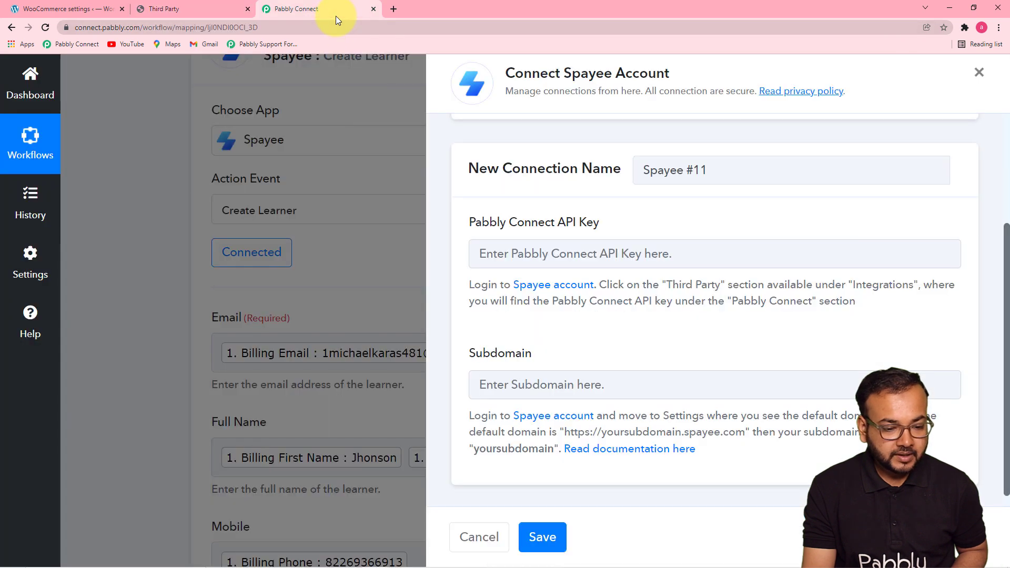
left_click(518, 254)
key("ctrl+v")
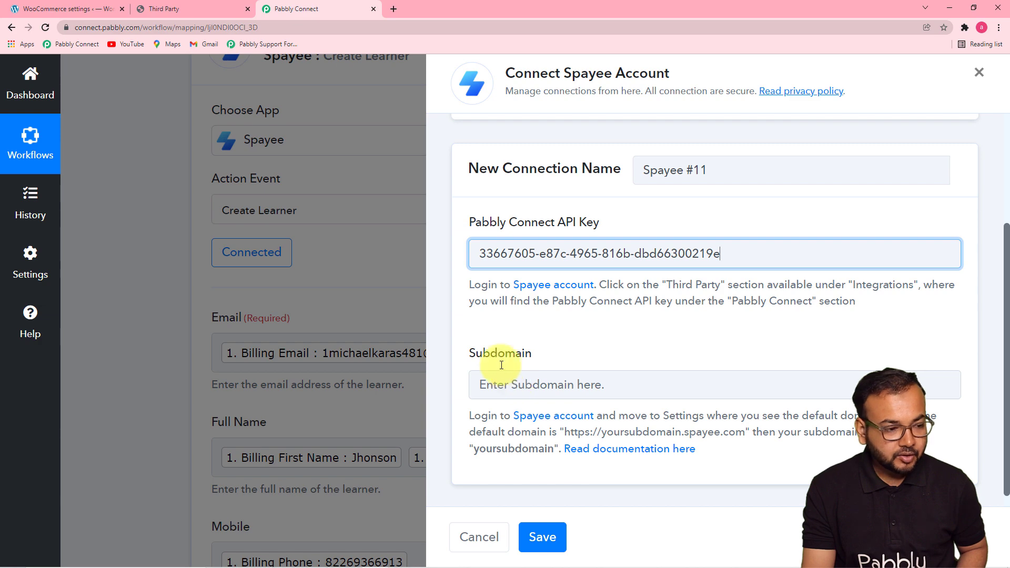
- Copy the subdomain pabblyconnect from the Spayee address, enter it as the connection's Subdomain and save the connection
left_click(160, 9)
left_click_drag(124, 28, 68, 27)
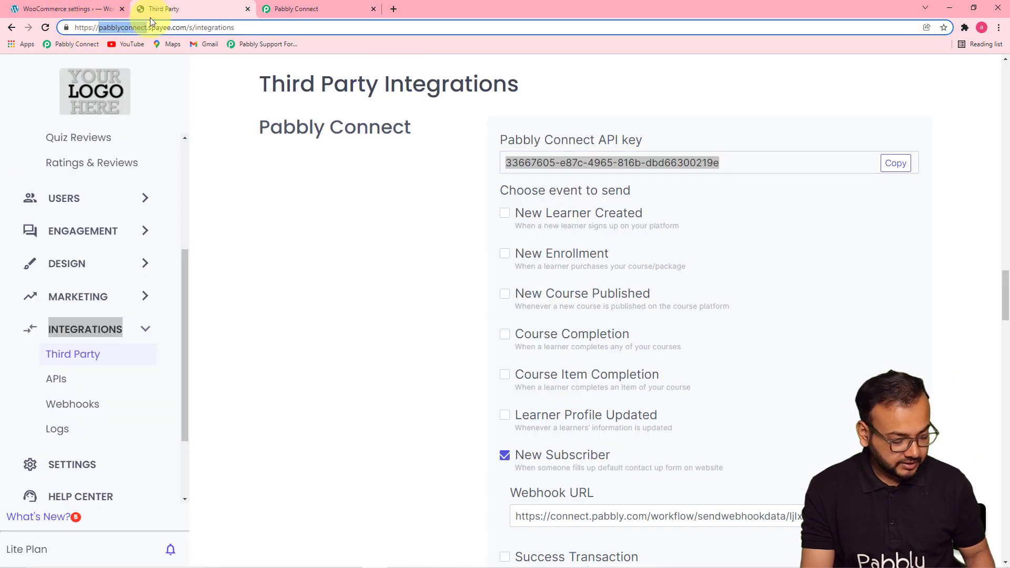
left_click(296, 9)
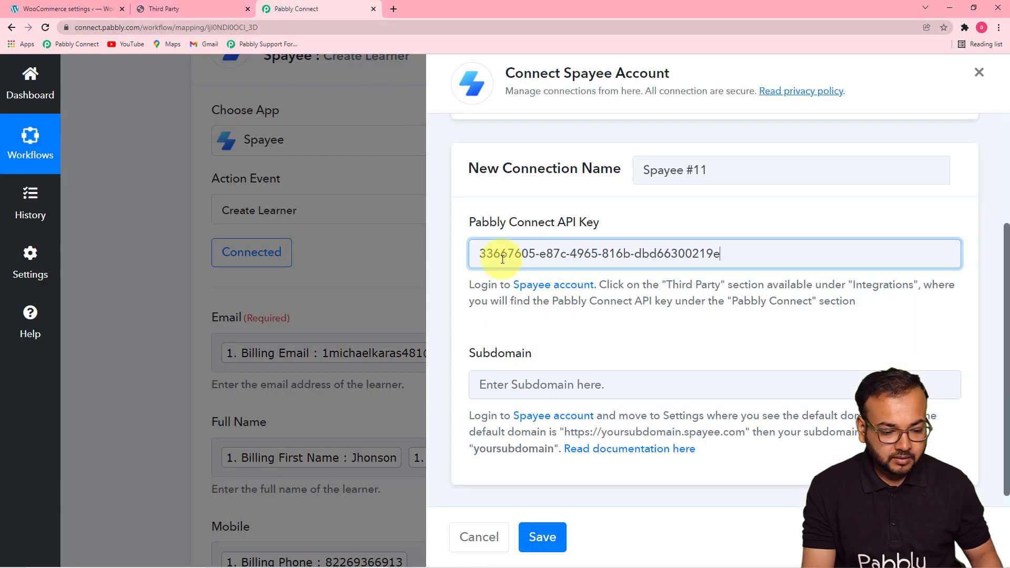
left_click(524, 387)
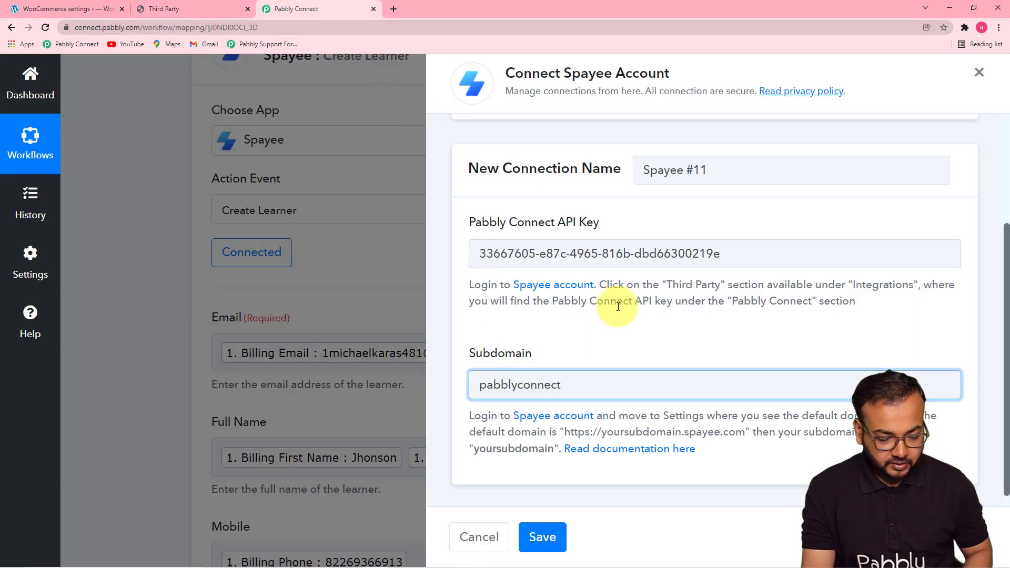
left_click(542, 536)
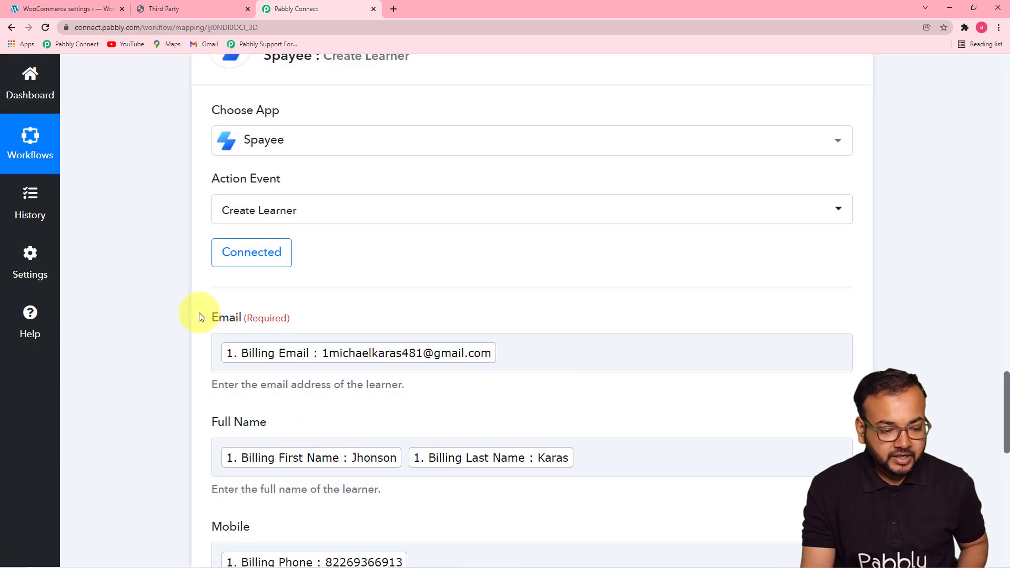
- Save the Create Learner action, send a test request and review the response received
scroll(200, 316, "down", 3)
scroll(200, 317, "down", 7)
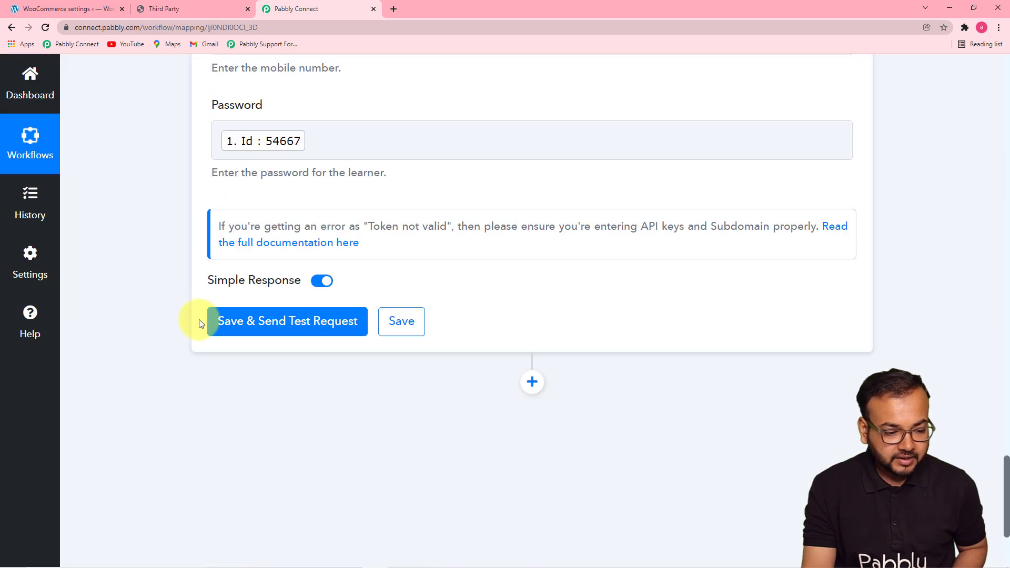
left_click(284, 321)
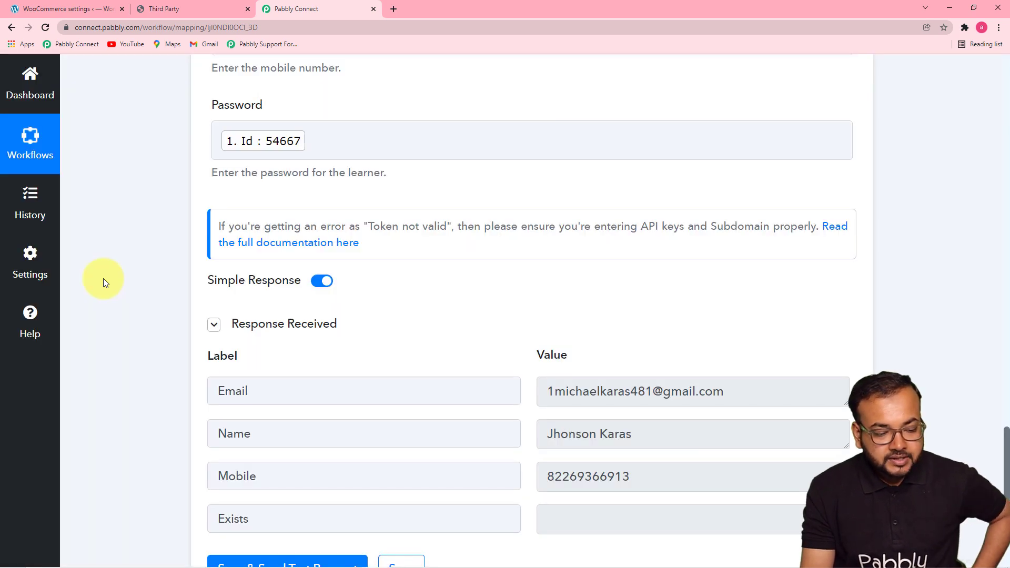
scroll(273, 373, "down", 1)
scroll(274, 373, "up", 1)
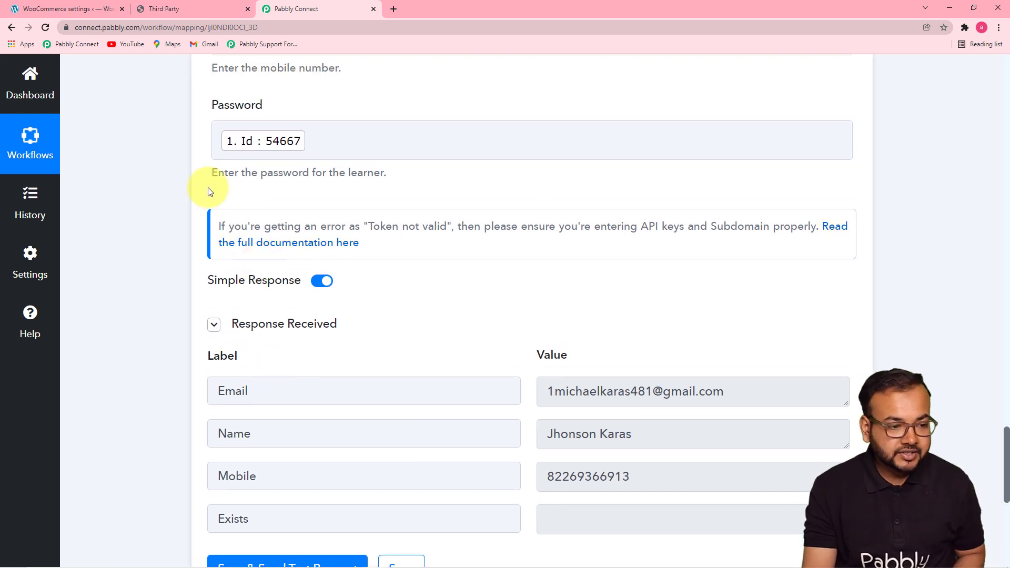
- Switch to Spayee and open the Learners page under Users to check for the new learner
left_click(181, 13)
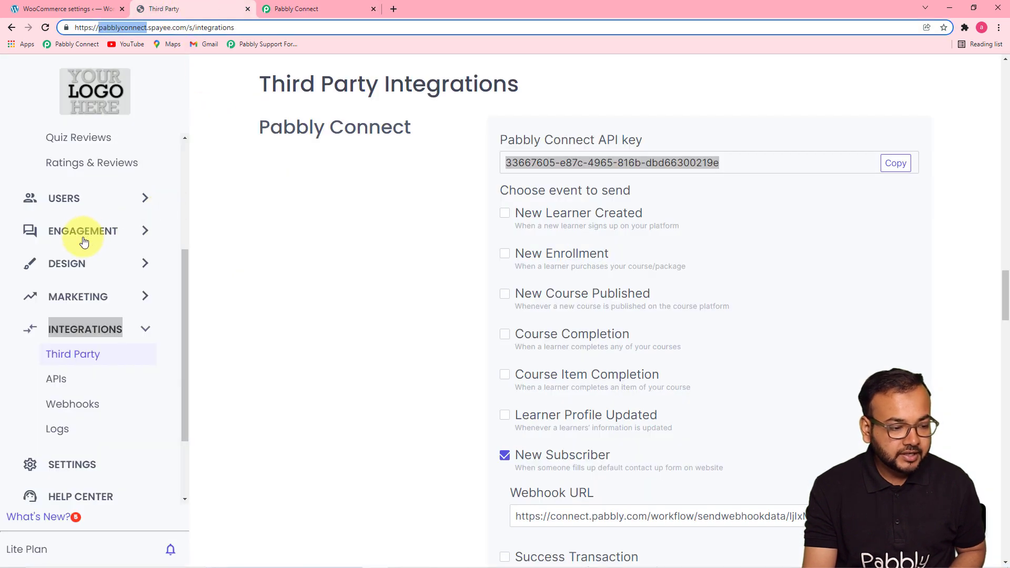
left_click(141, 199)
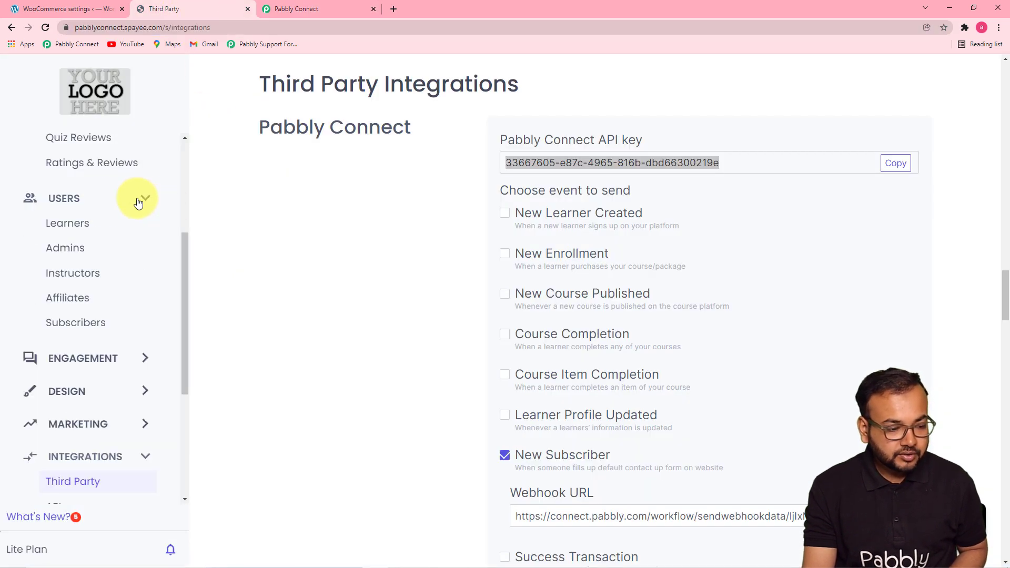
left_click(75, 228)
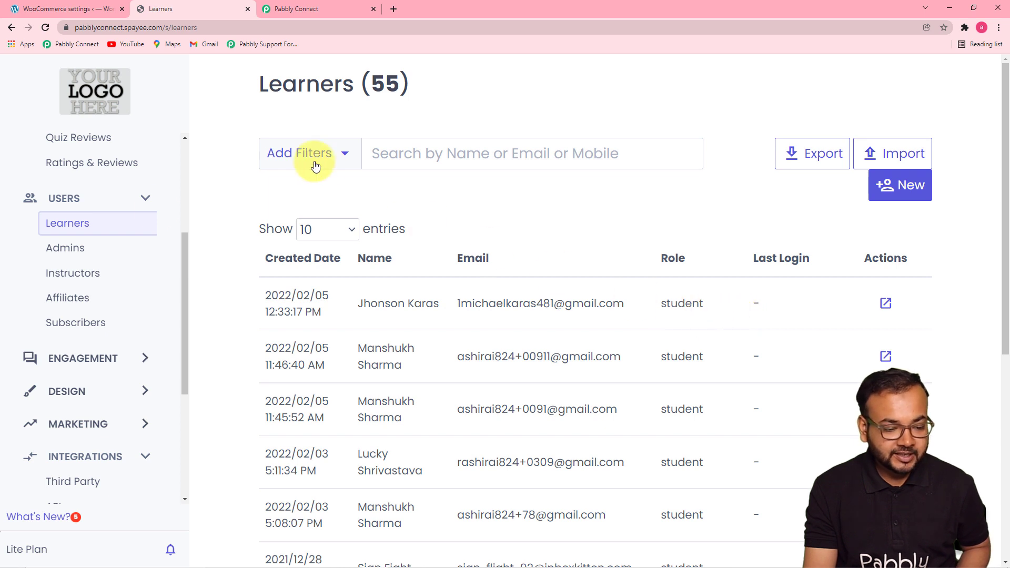
- Switch back to Pabbly Connect and add a Spayee action after Create Learner with the action event Enroll Learner to Course
left_click(291, 4)
scroll(395, 297, "down", 2)
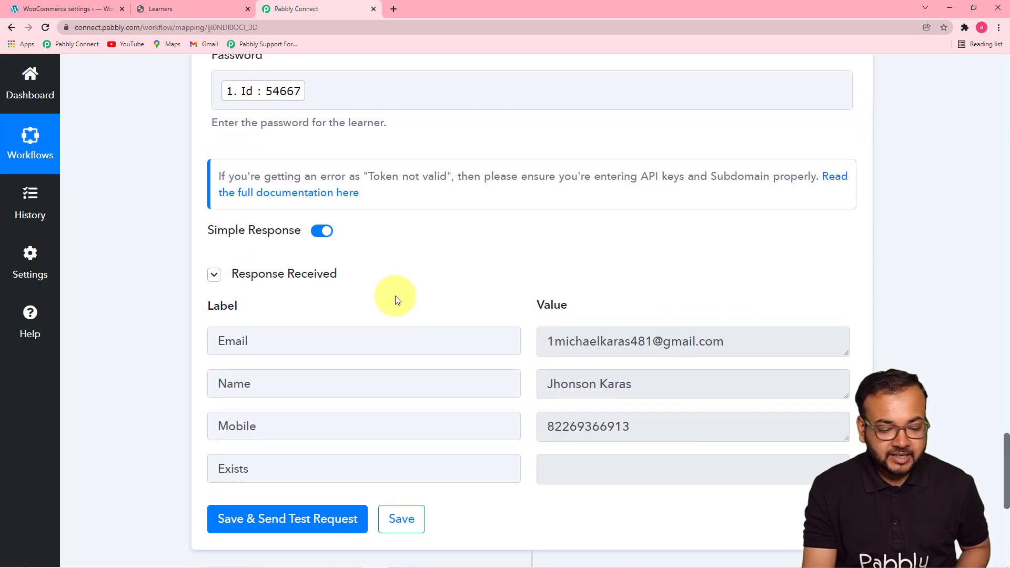
scroll(572, 361, "up", 8)
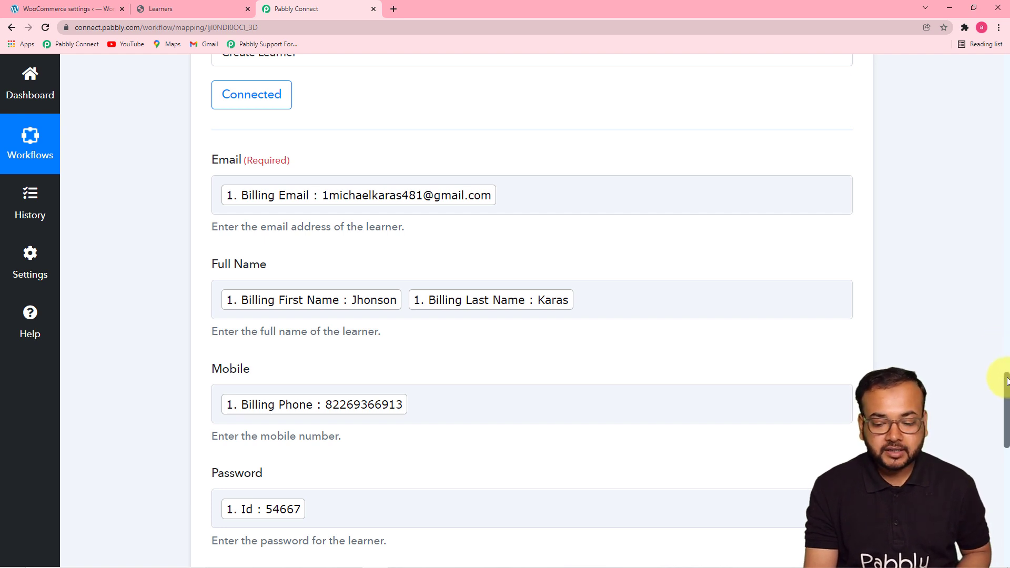
left_click_drag(1008, 383, 999, 485)
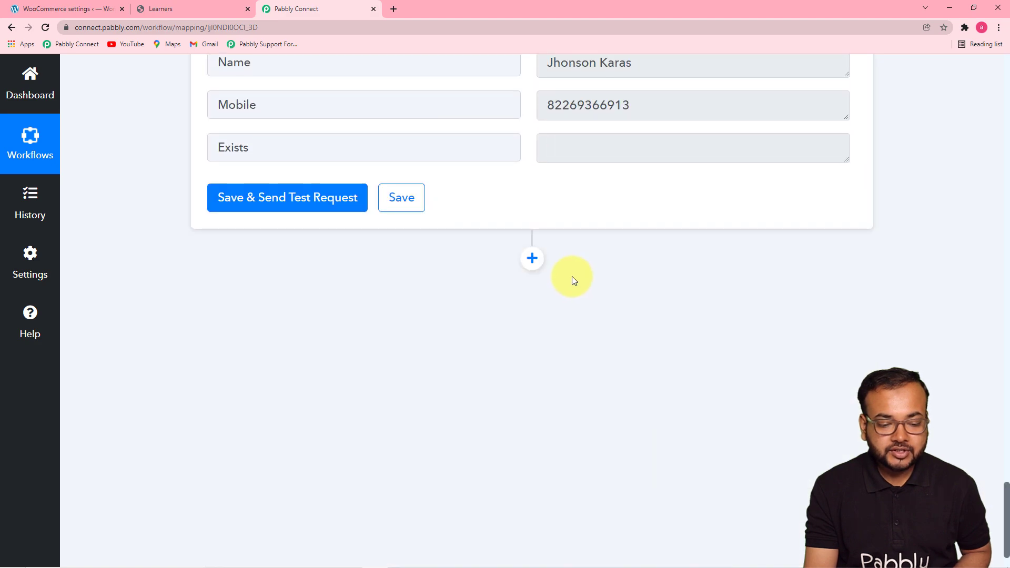
left_click(531, 260)
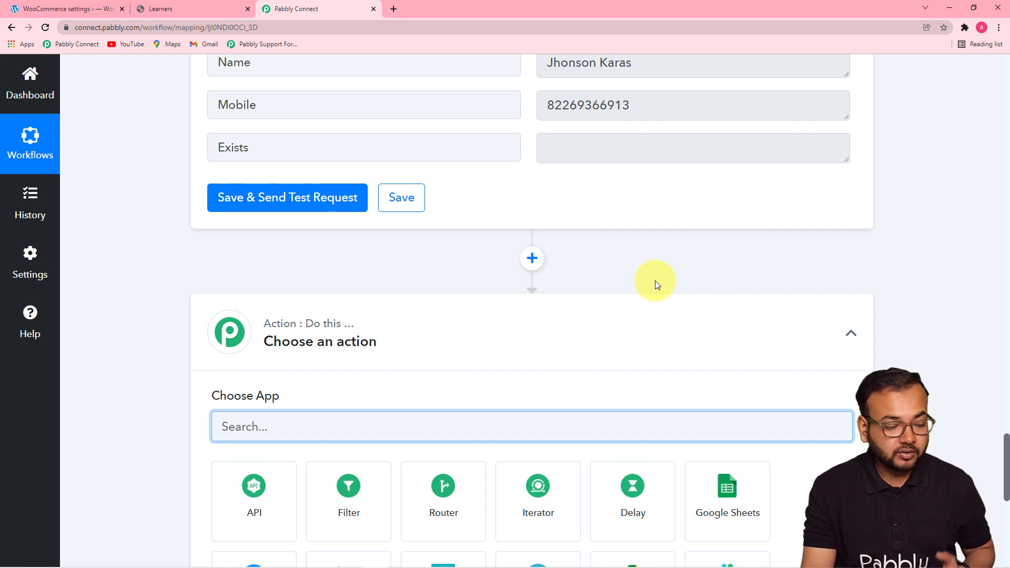
type("spa")
left_click(374, 485)
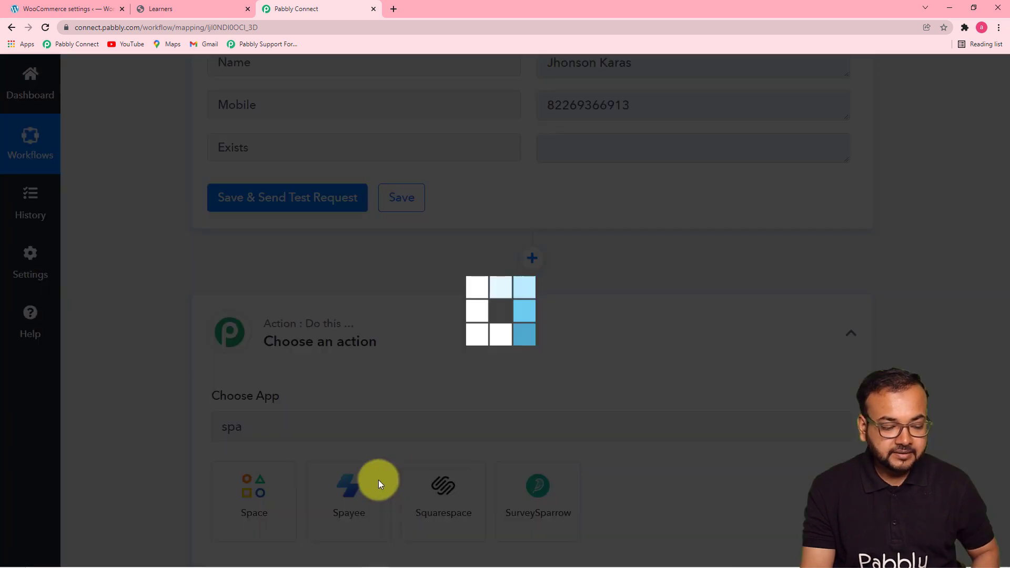
scroll(270, 383, "down", 4)
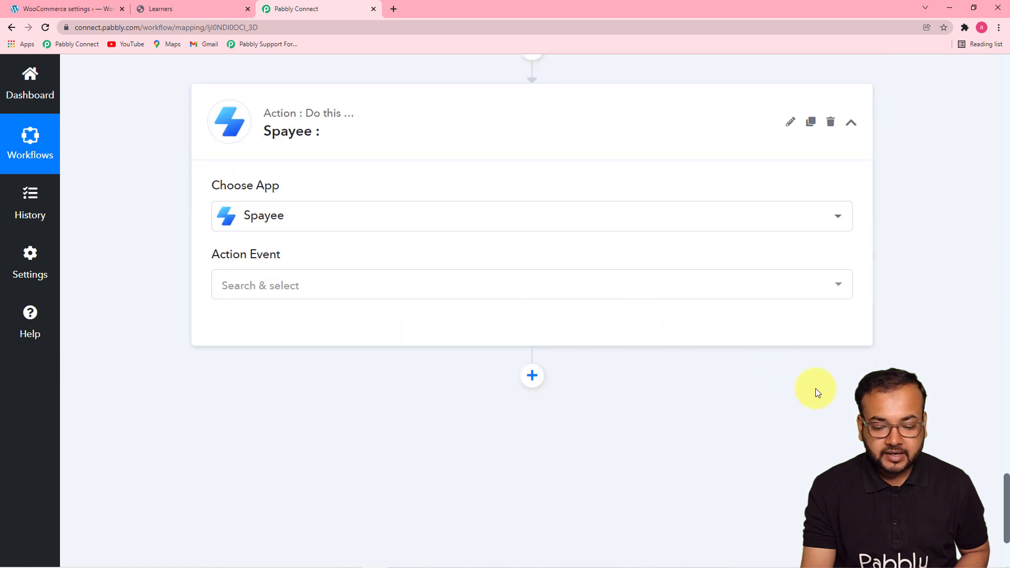
left_click(623, 287)
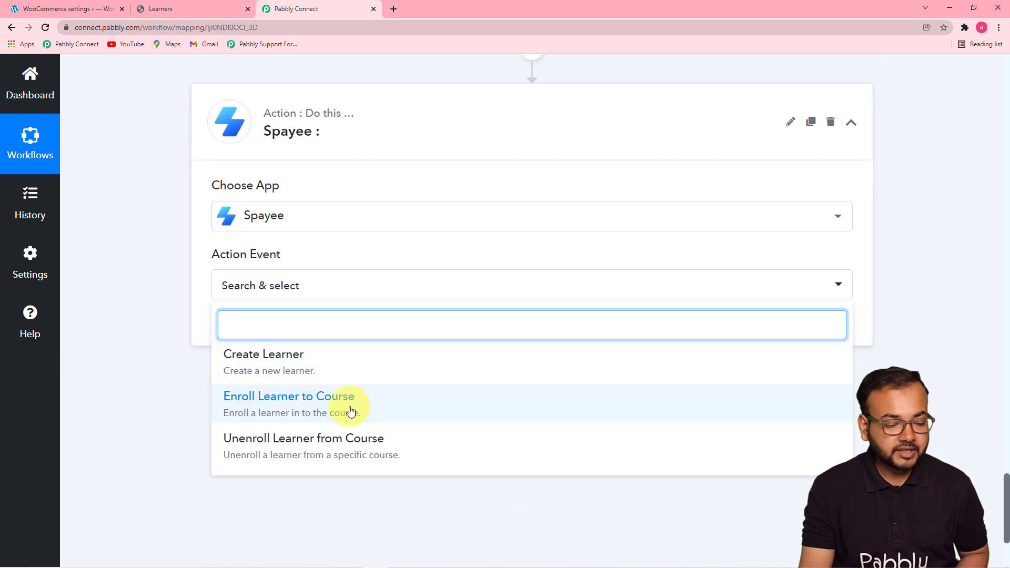
left_click(250, 409)
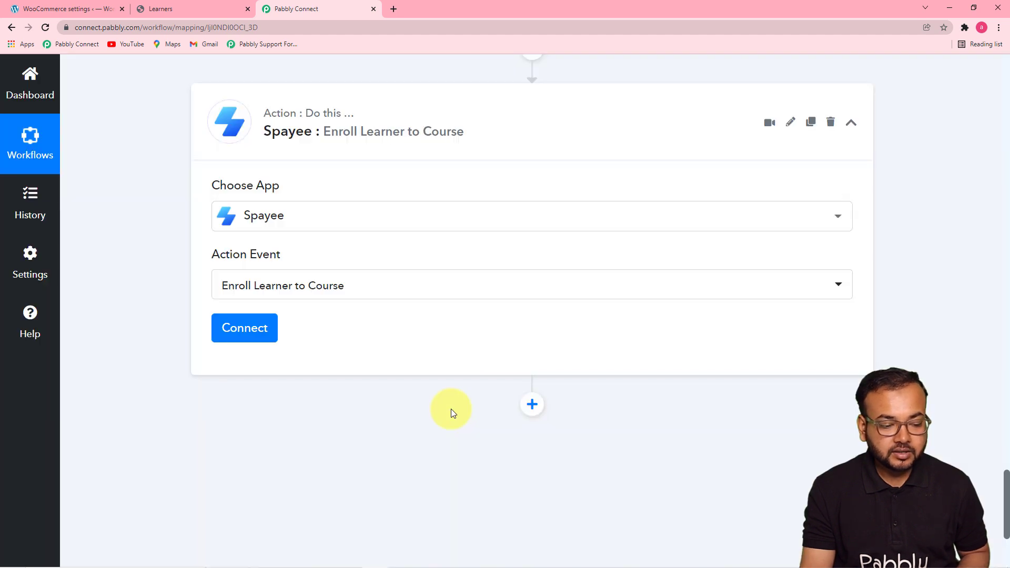
- Connect the Enroll Learner to Course action through the existing connection Spayee #11 and review its required fields
left_click(245, 327)
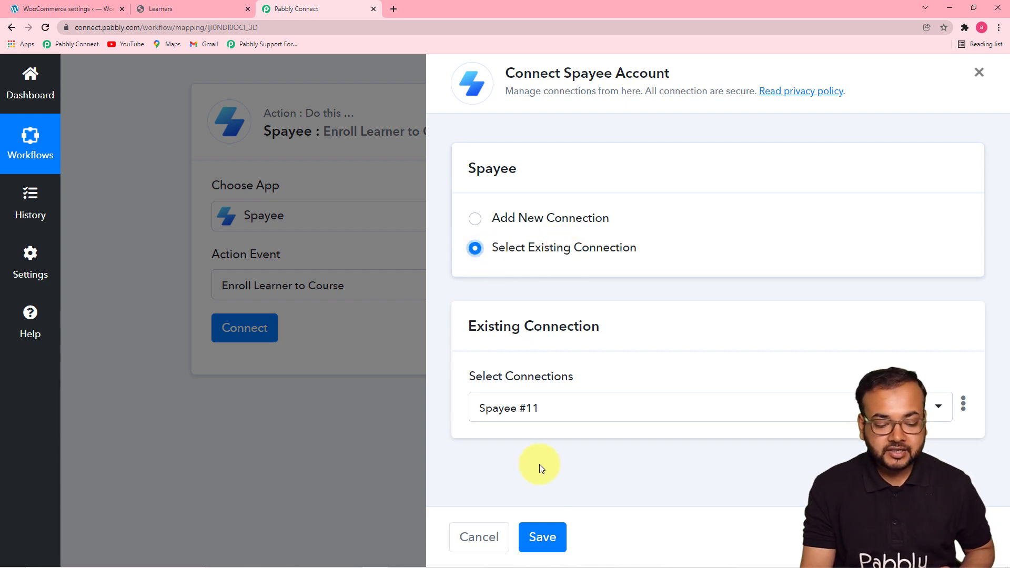
left_click(541, 536)
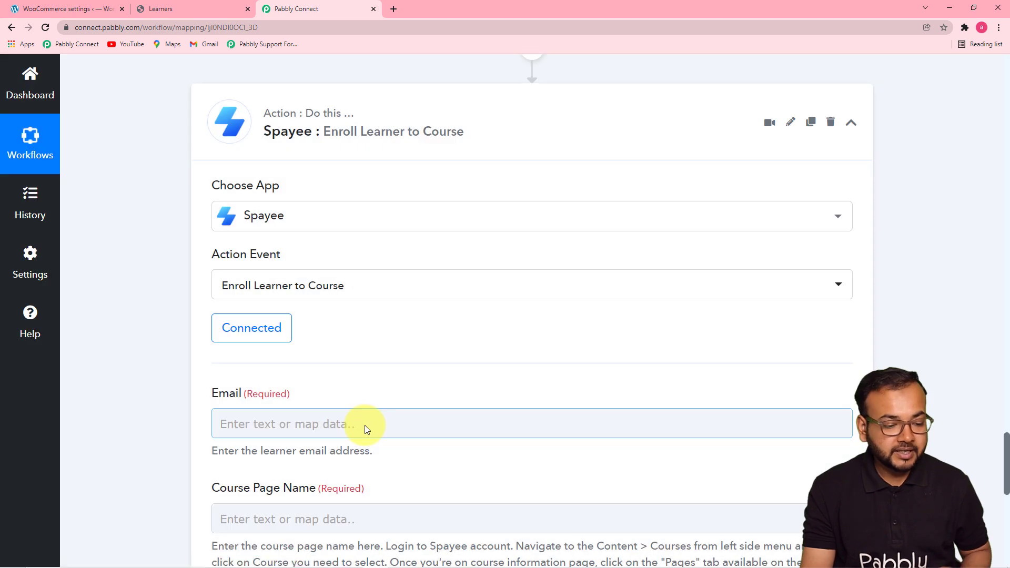
scroll(365, 425, "down", 2)
scroll(564, 361, "down", 4)
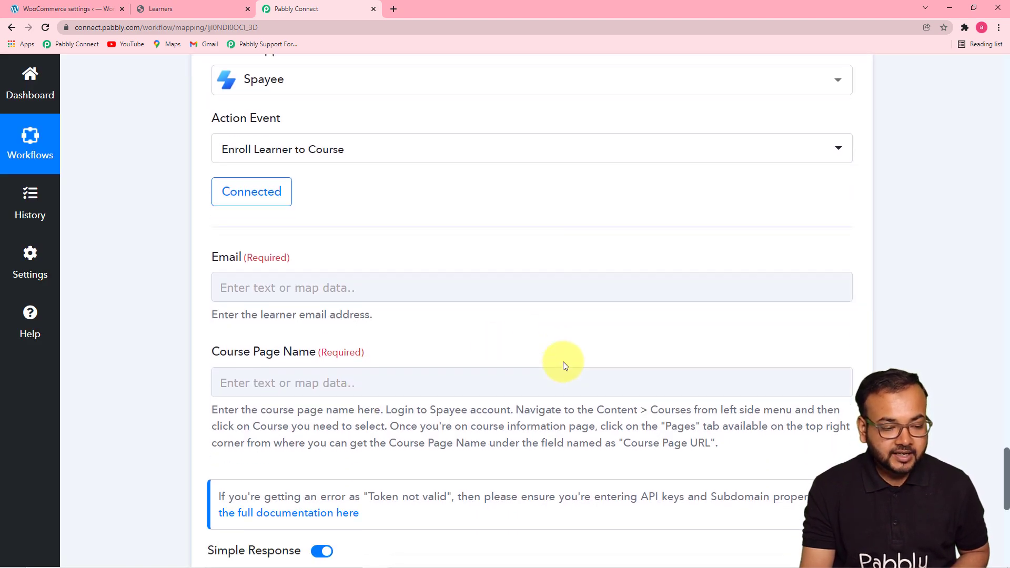
scroll(444, 298, "up", 2)
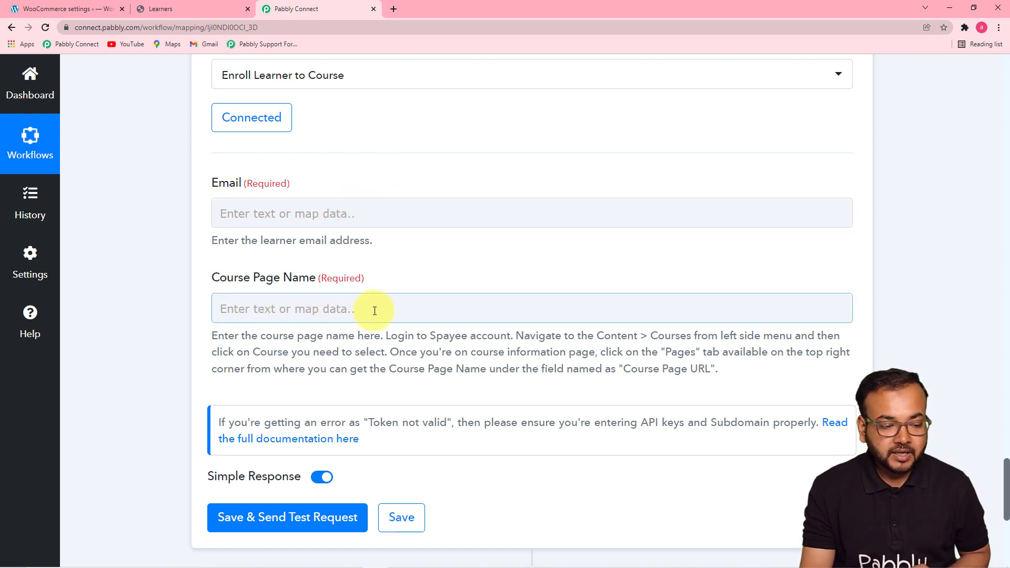
- Map the Email field of Enroll Learner to Course to the Billing Email from the WooCommerce: Order Updated data
left_click(444, 212)
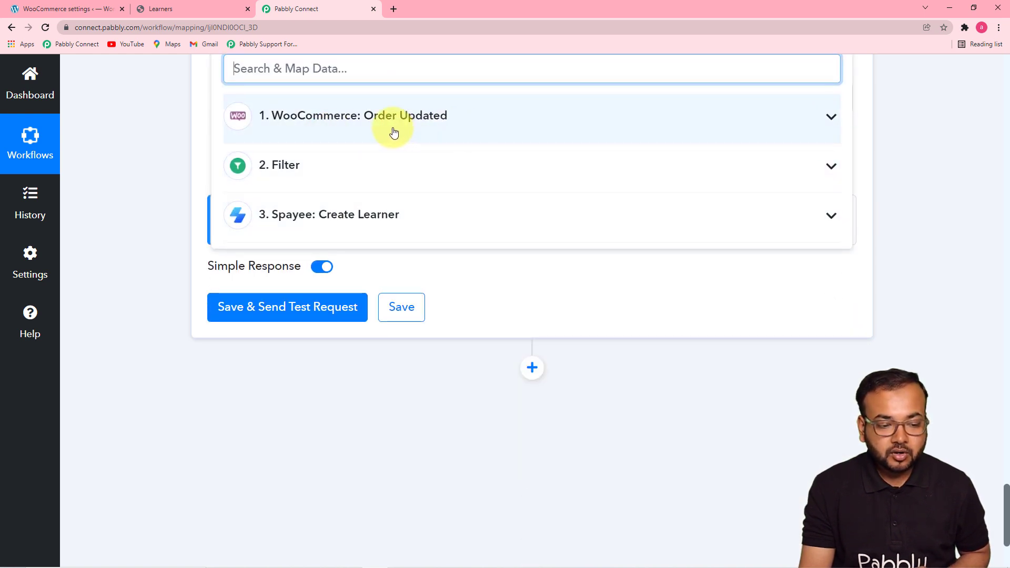
left_click(398, 131)
left_click_drag(848, 123, 845, 167)
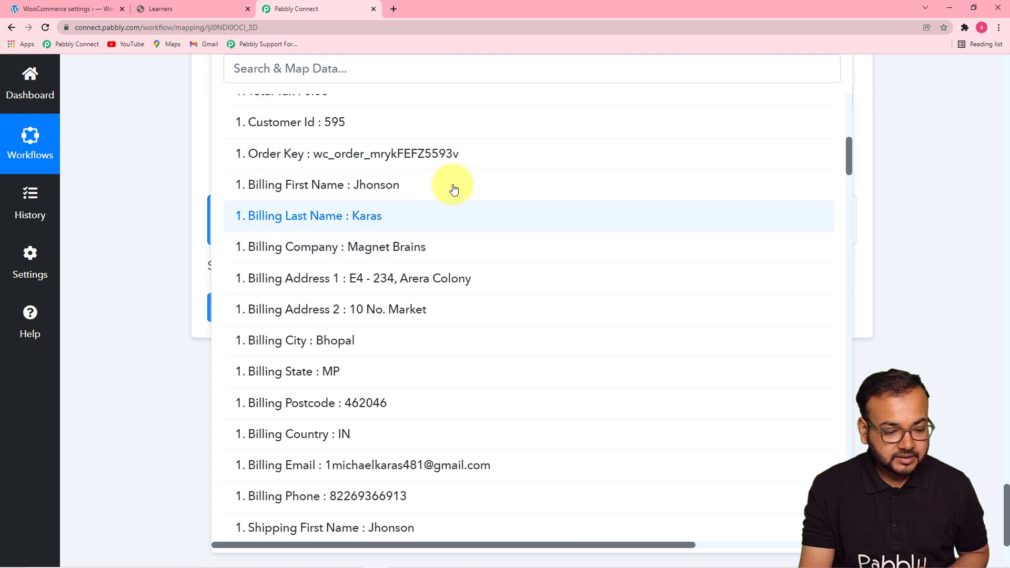
left_click(396, 468)
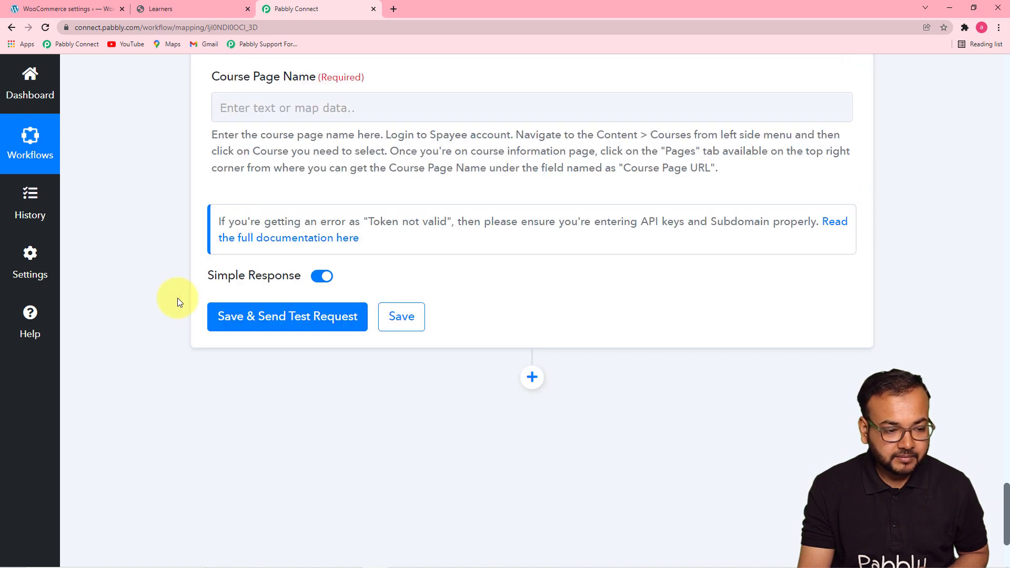
scroll(178, 298, "down", 1)
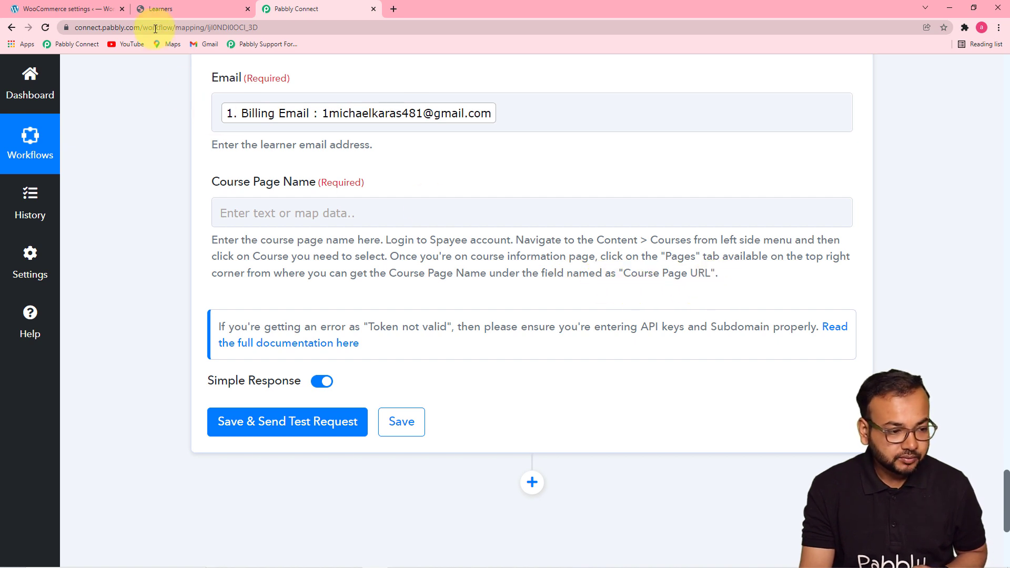
- Switch to Spayee and open the Pages settings of the course Complete Python Bootcamp From Zero to Hero in Python
left_click(161, 10)
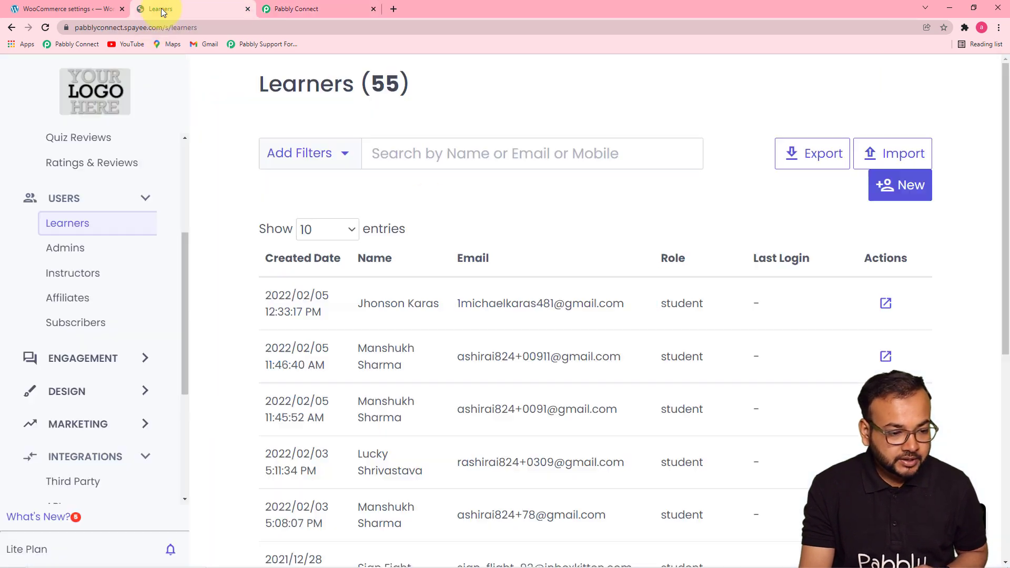
left_click(147, 201)
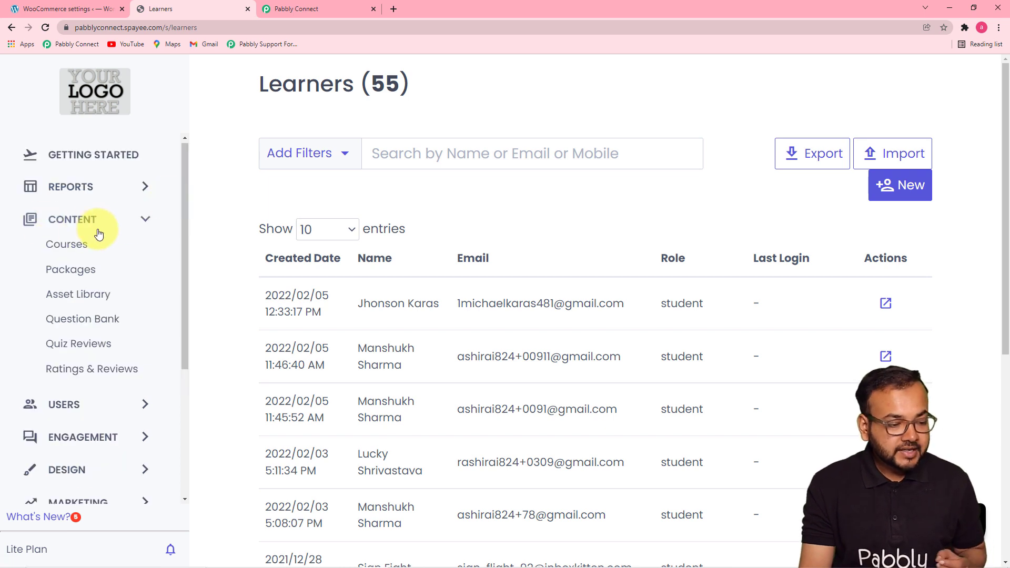
left_click(74, 251)
scroll(68, 248, "down", 3)
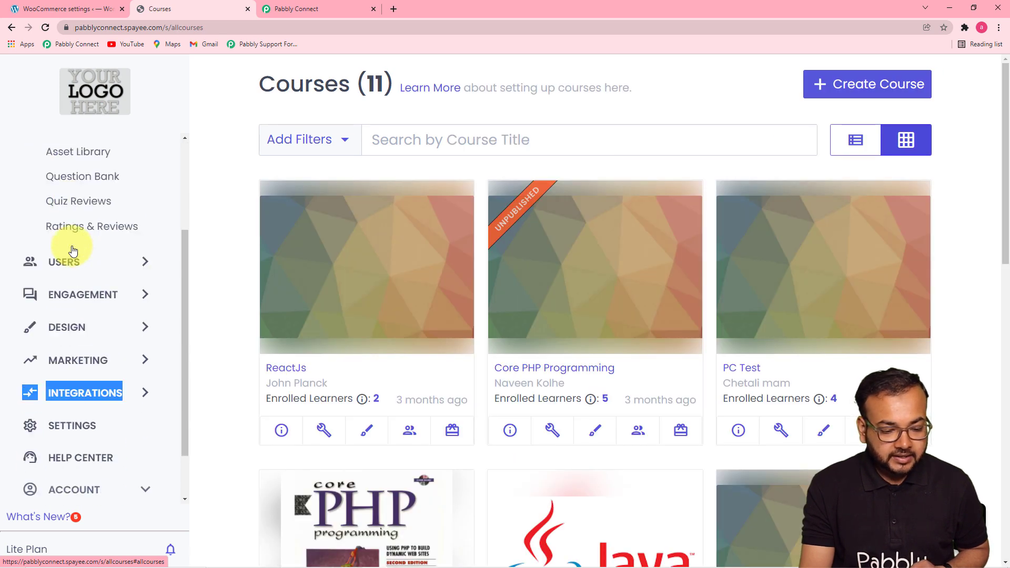
scroll(530, 289, "down", 4)
scroll(537, 295, "down", 3)
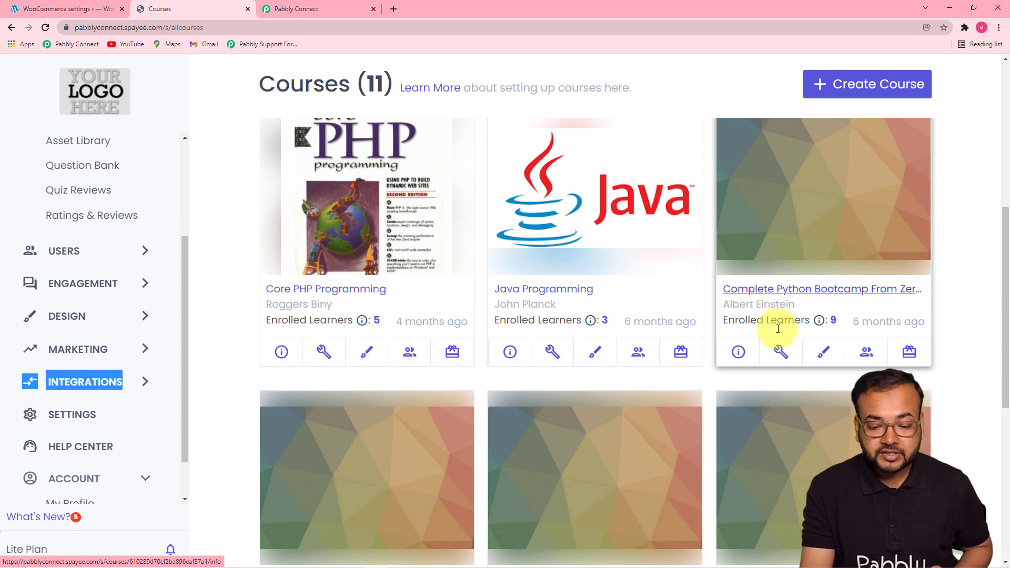
left_click(797, 294)
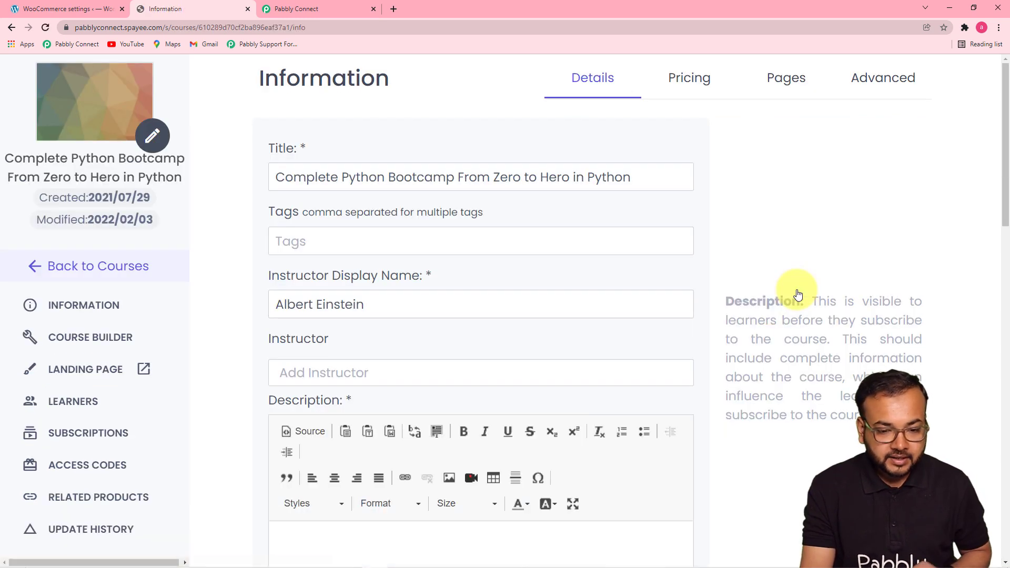
left_click(788, 82)
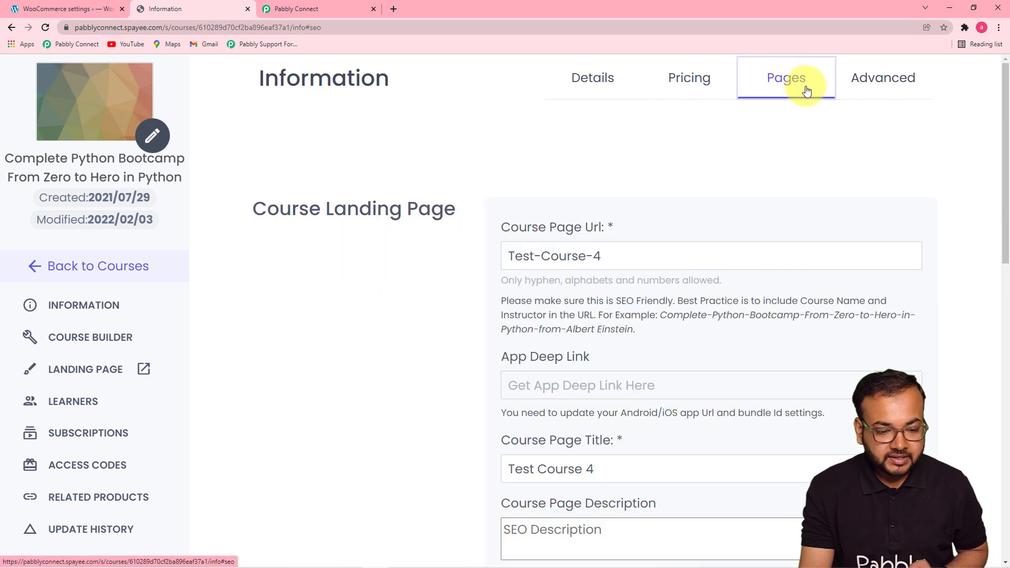
scroll(736, 187, "down", 1)
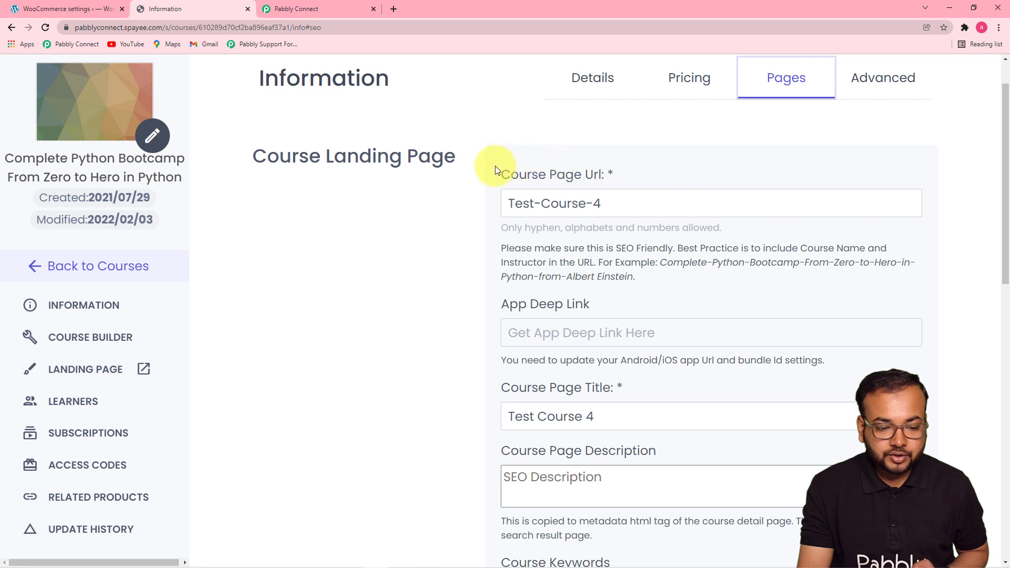
- Check which value Course Page Name requires in Pabbly Connect and copy the Course Page Url Test-Course-4 from Spayee
left_click(349, 8)
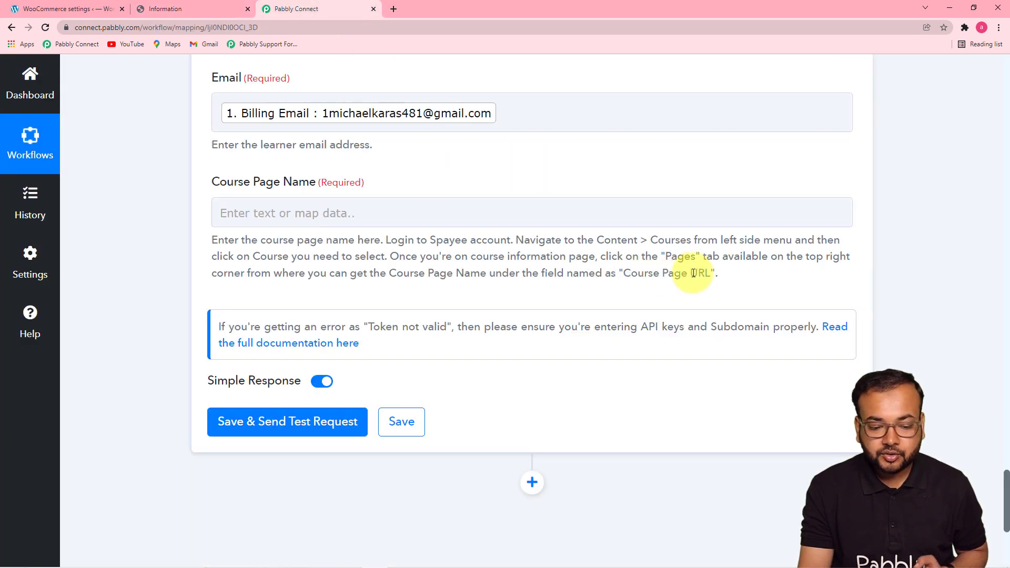
left_click(231, 14)
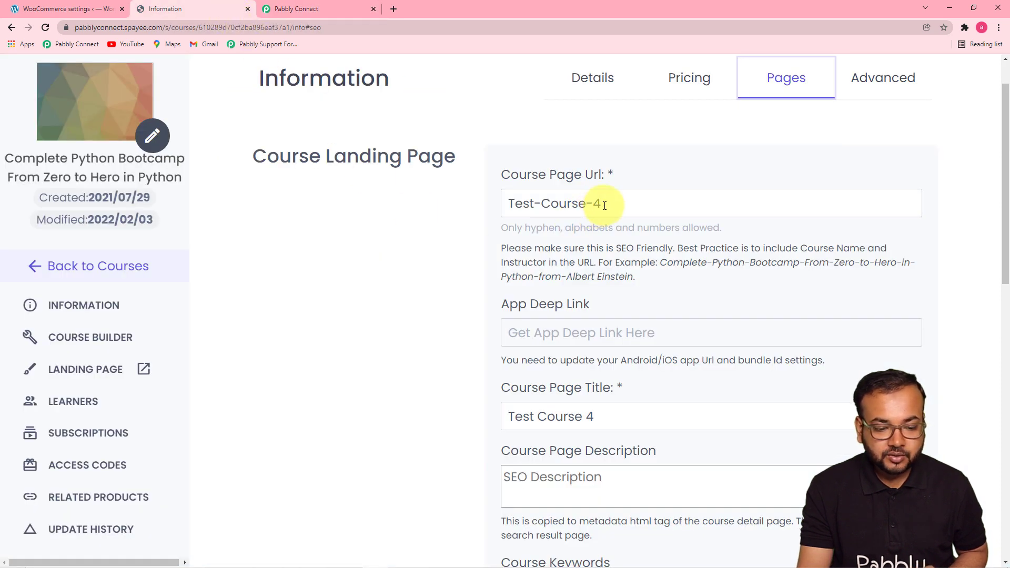
left_click_drag(605, 206, 507, 204)
right_click(537, 206)
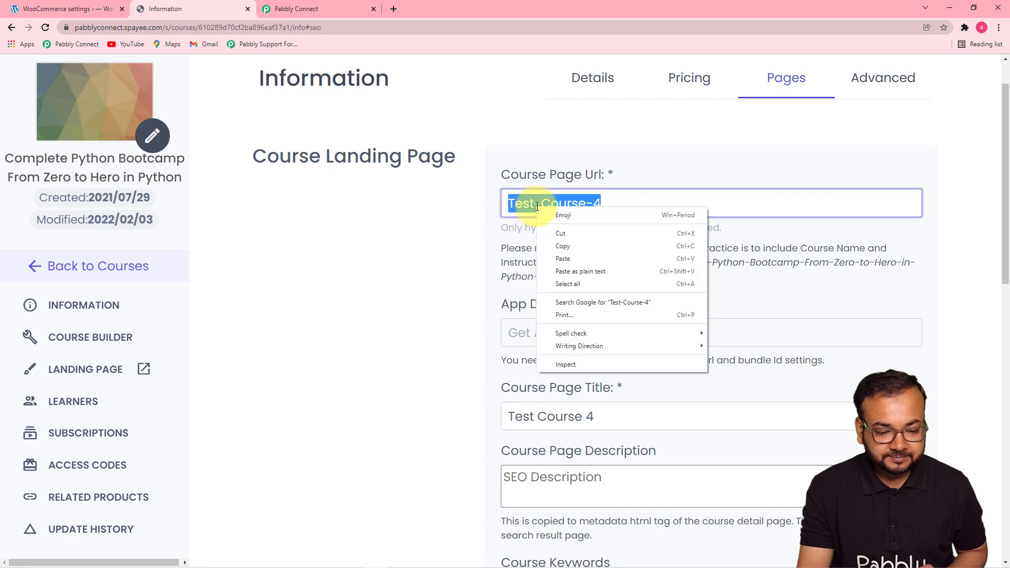
left_click(560, 251)
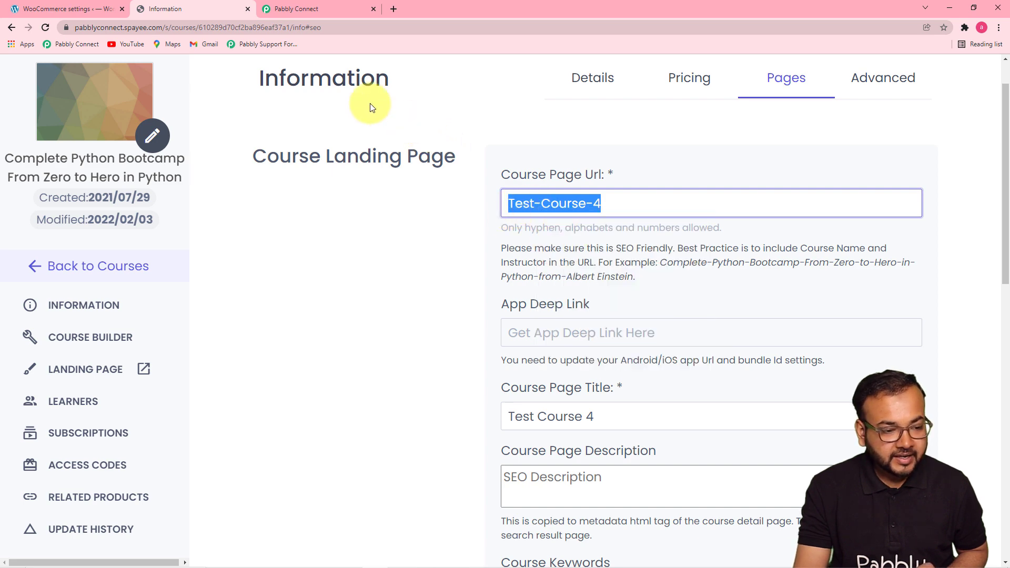
- Switch to Pabbly Connect and paste Test-Course-4 as the Course Page Name of Enroll Learner to Course
left_click(304, 6)
left_click(321, 213)
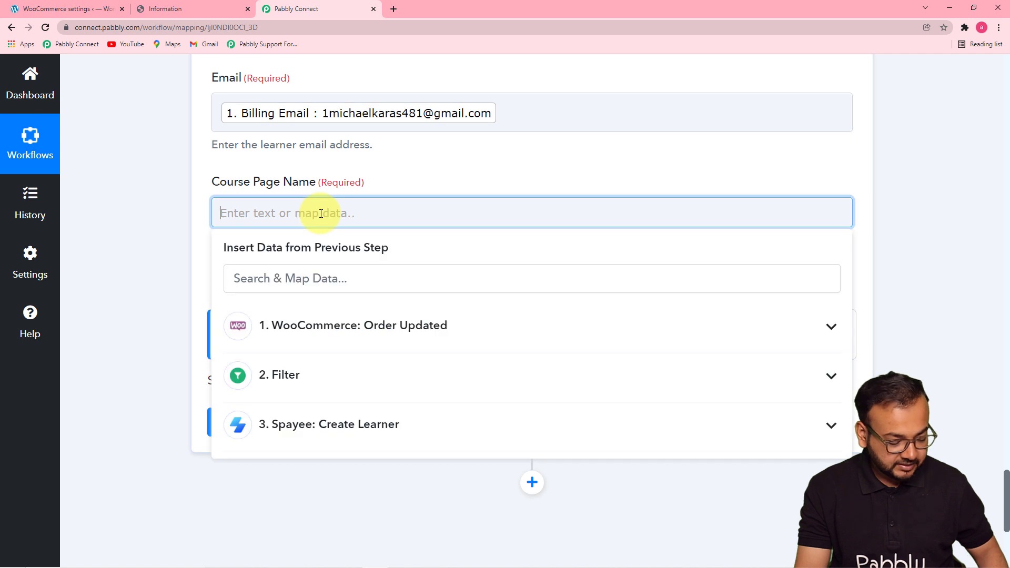
left_click(181, 217)
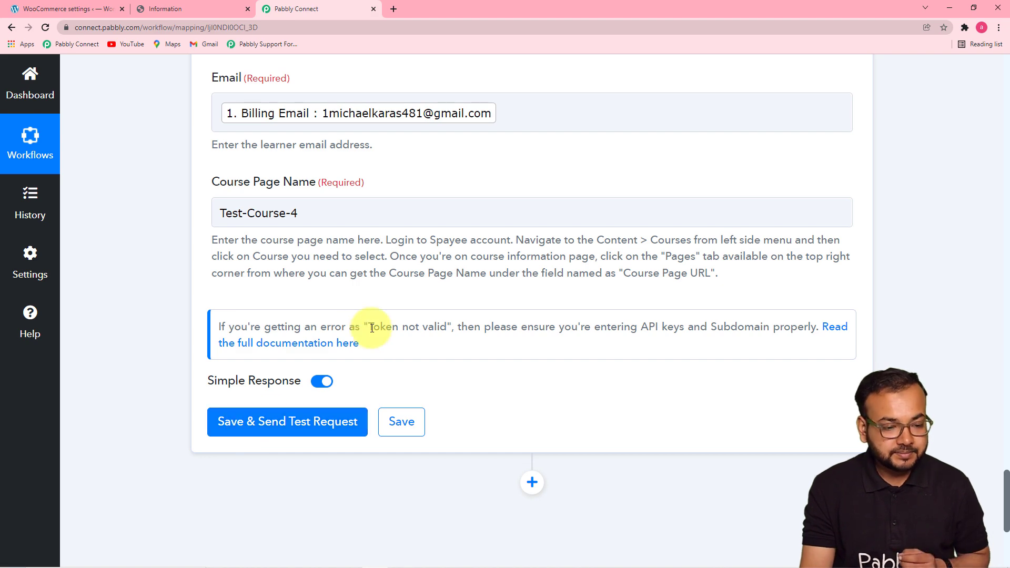
- Save the Enroll Learner to Course action, send a test request and review the response received
scroll(372, 326, "up", 5)
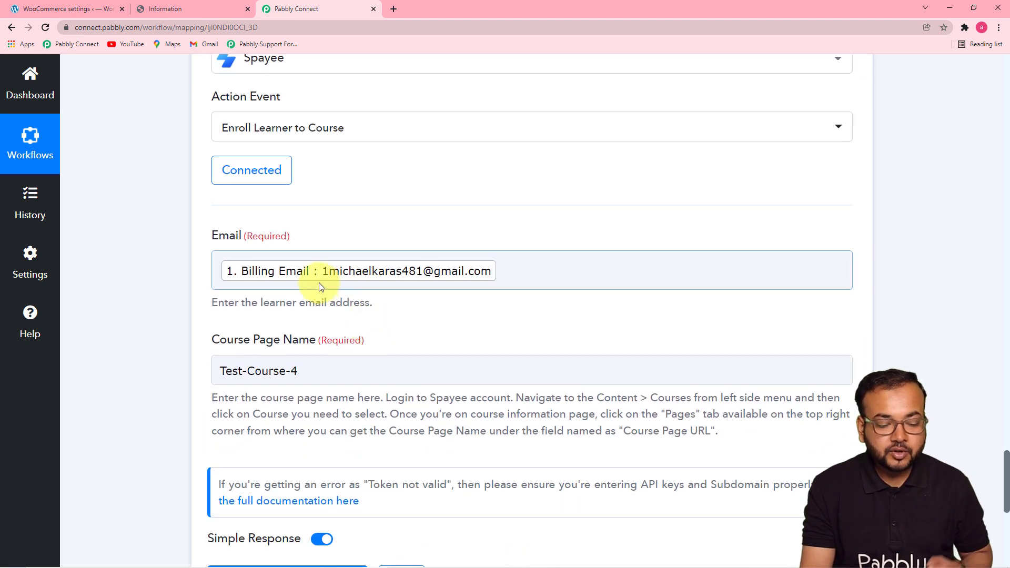
scroll(439, 405, "down", 3)
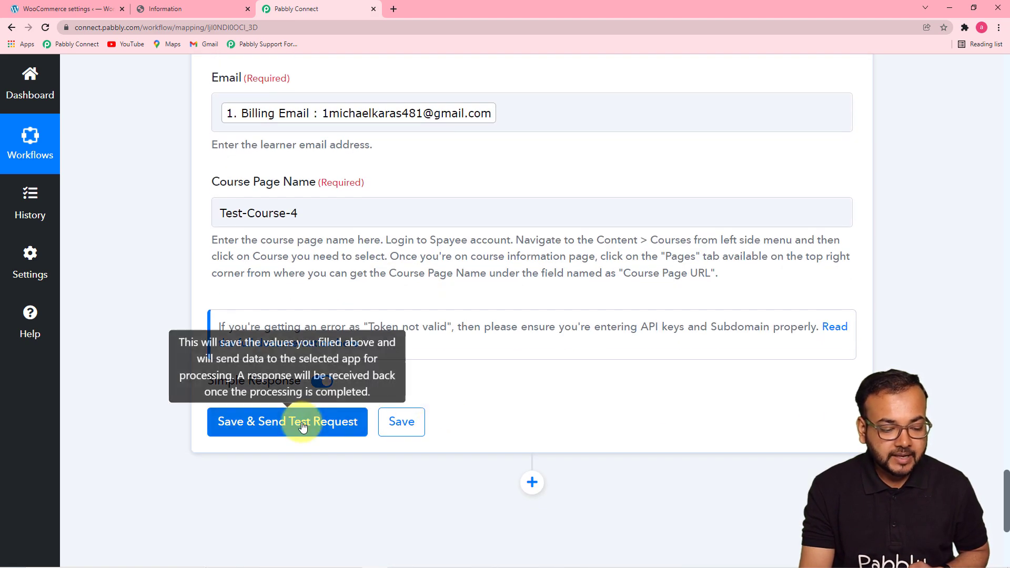
left_click(304, 422)
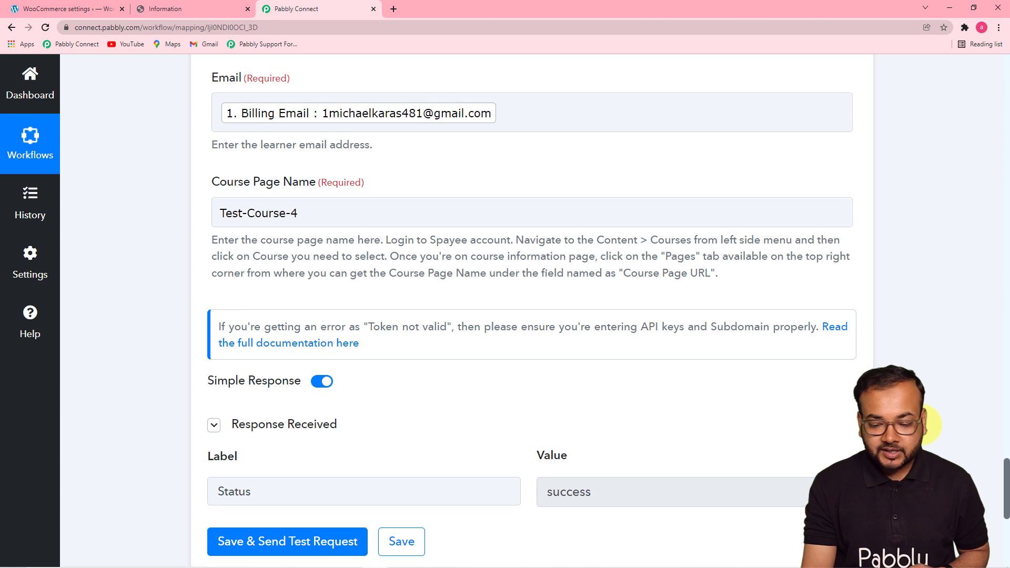
scroll(1003, 445, "up", 1)
scroll(1005, 468, "down", 8)
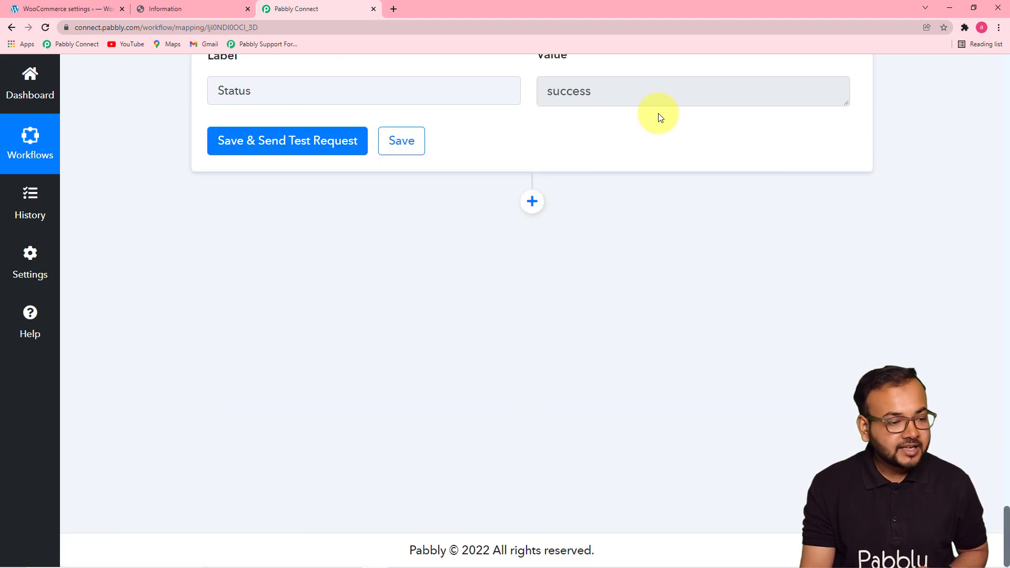
- Switch to Spayee and open the learners list of the Complete Python Bootcamp course to check the enrollment
left_click(163, 12)
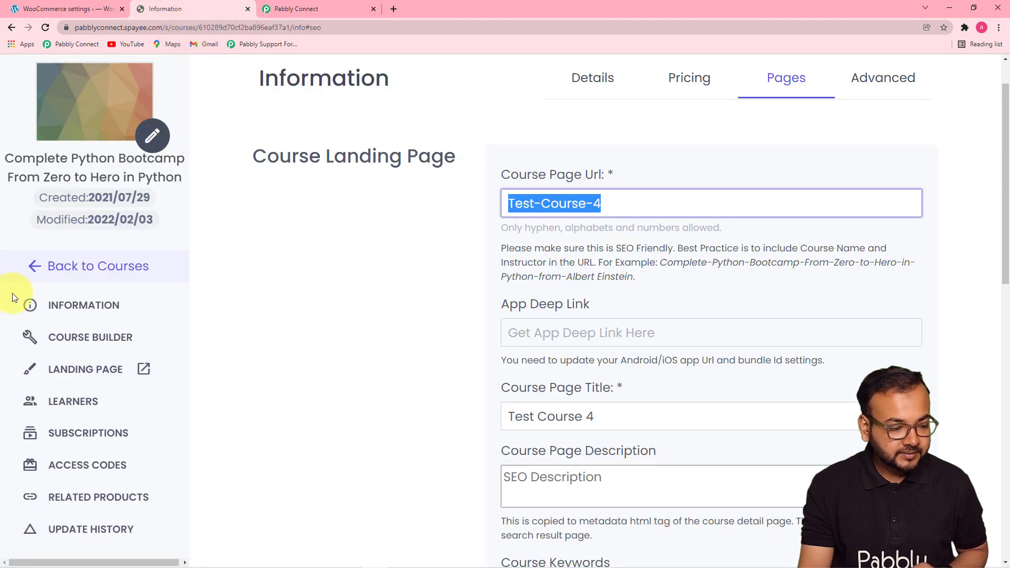
left_click(50, 272)
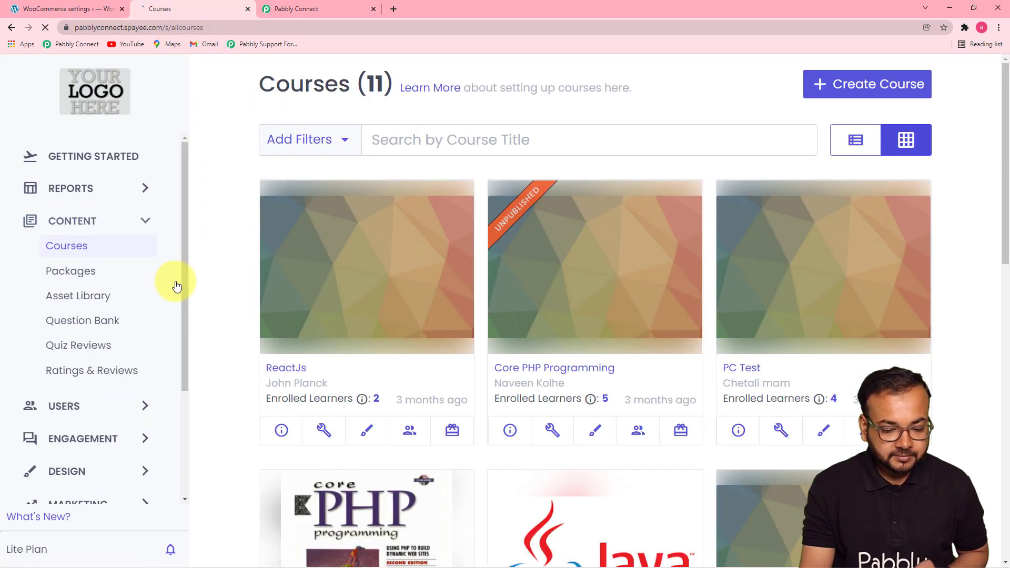
scroll(176, 287, "down", 1)
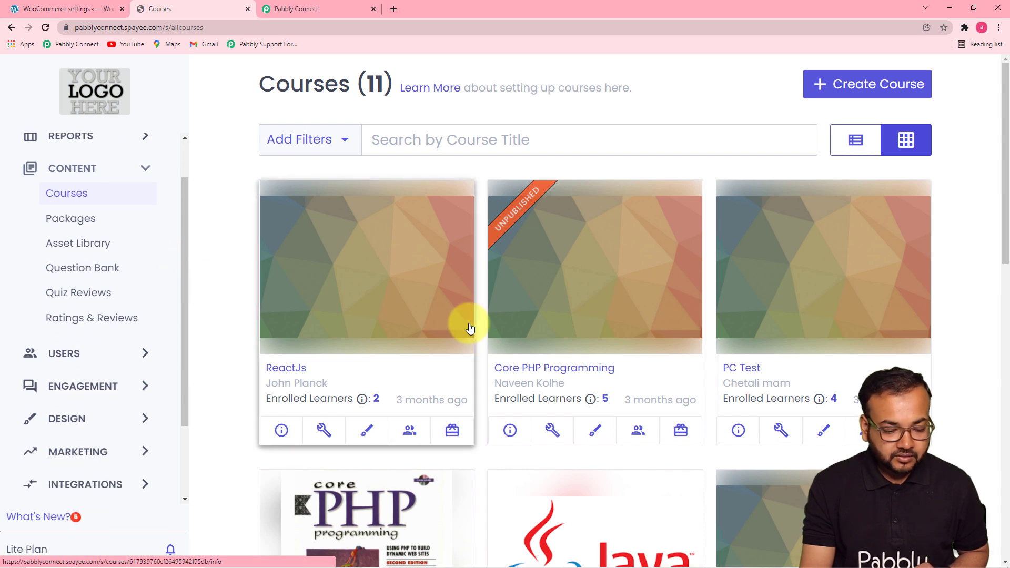
scroll(643, 336, "down", 3)
scroll(643, 336, "down", 3)
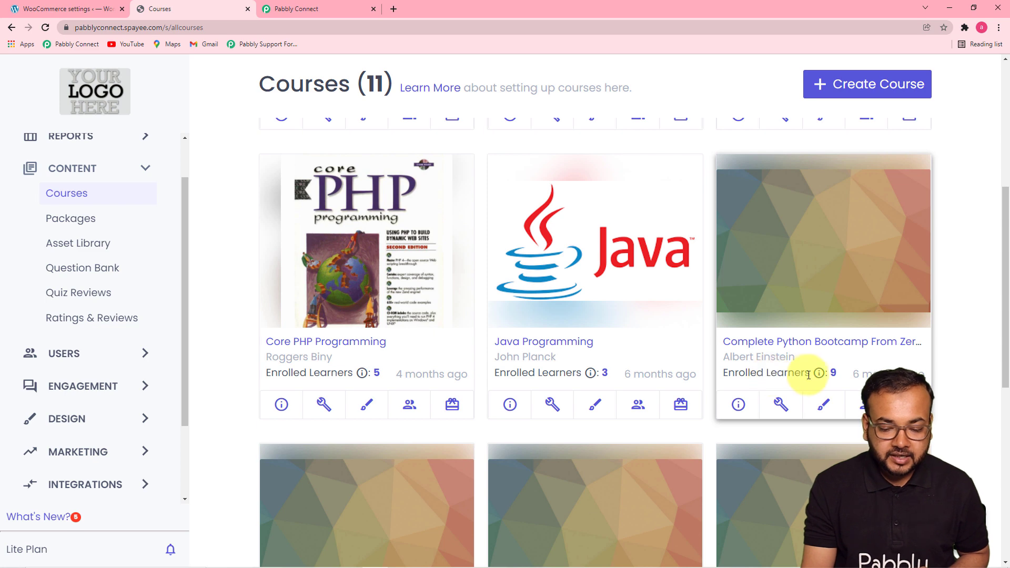
left_click(865, 404)
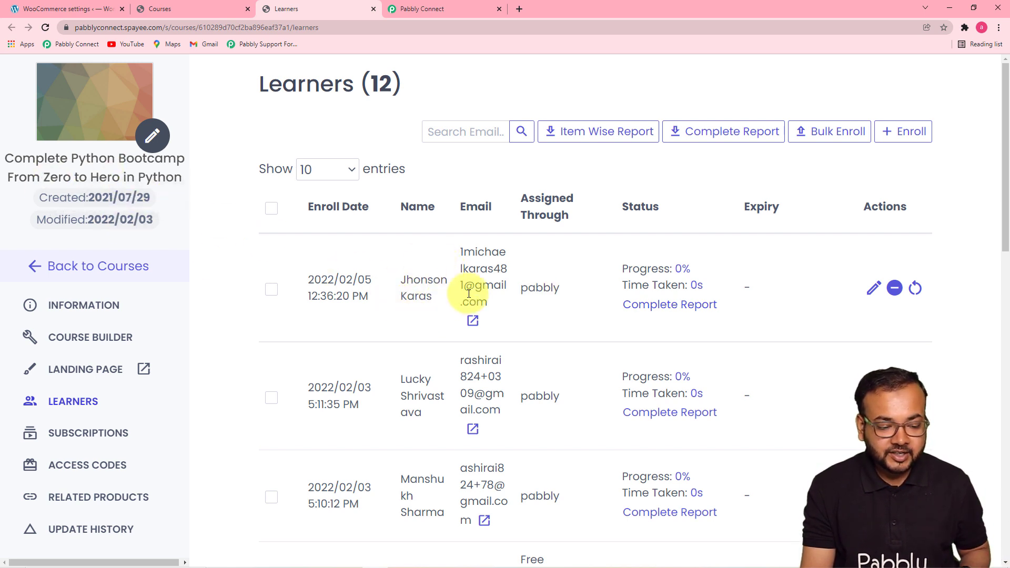
- Switch back to Pabbly Connect and review the mapped email, full name, mobile and password fields of Create Learner
left_click(435, 10)
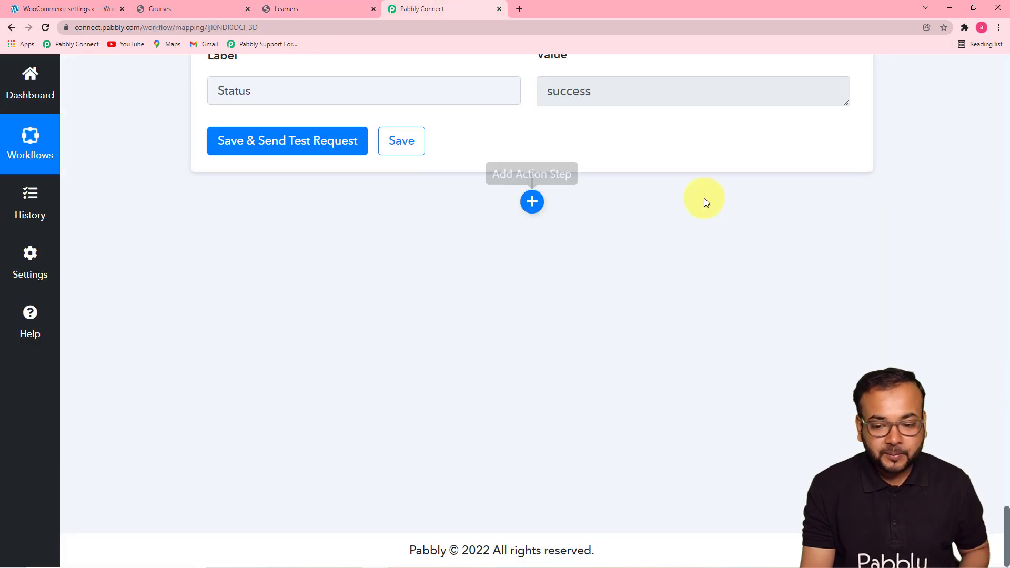
left_click_drag(1006, 521, 1005, 285)
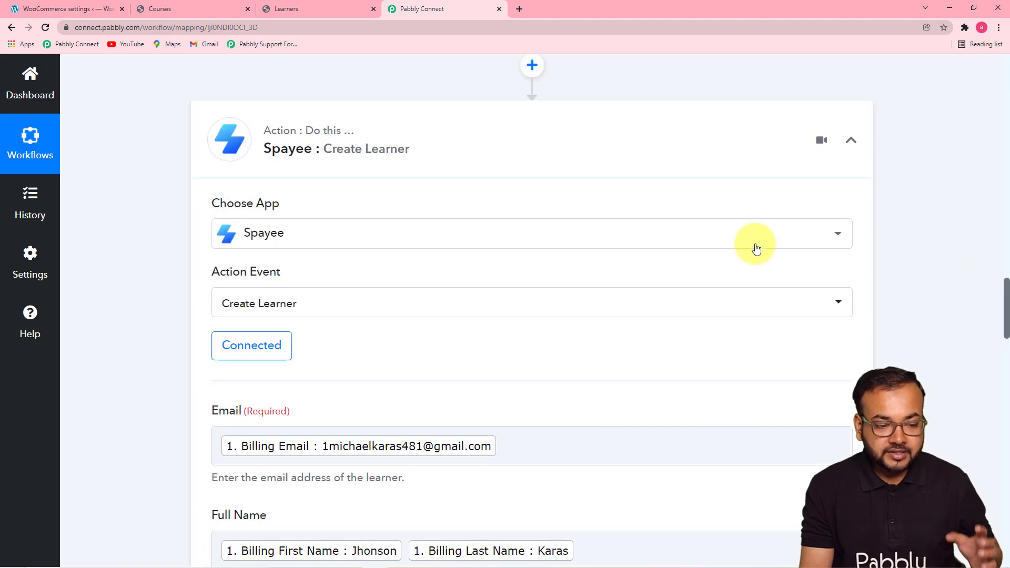
scroll(333, 233, "up", 1)
scroll(333, 233, "down", 1)
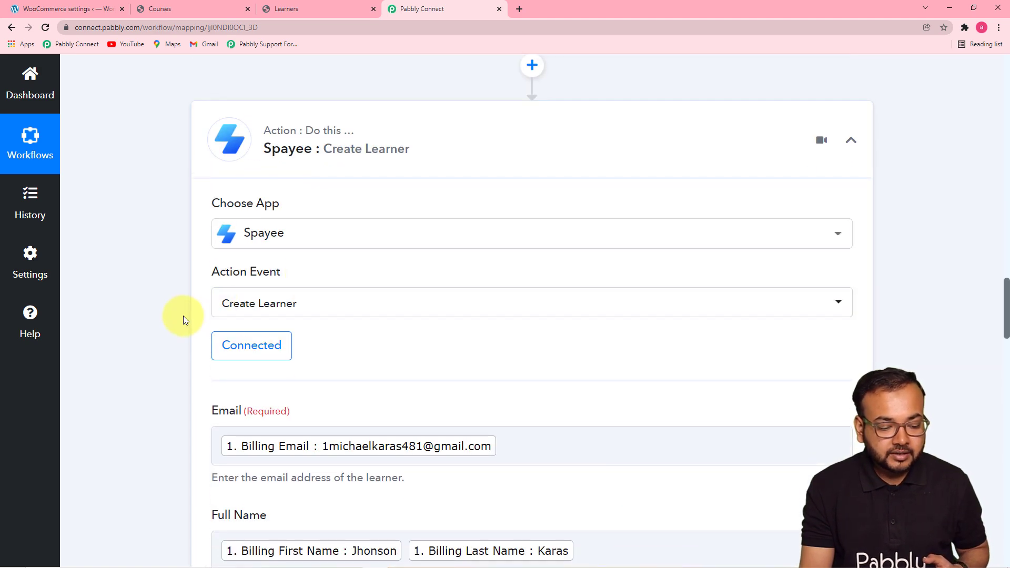
scroll(152, 344, "down", 3)
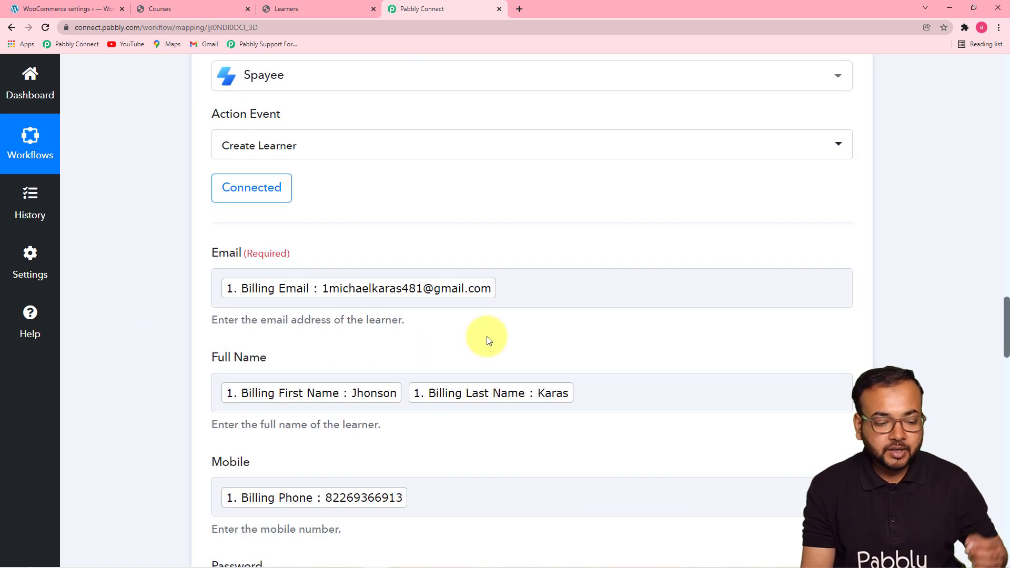
scroll(394, 340, "down", 1)
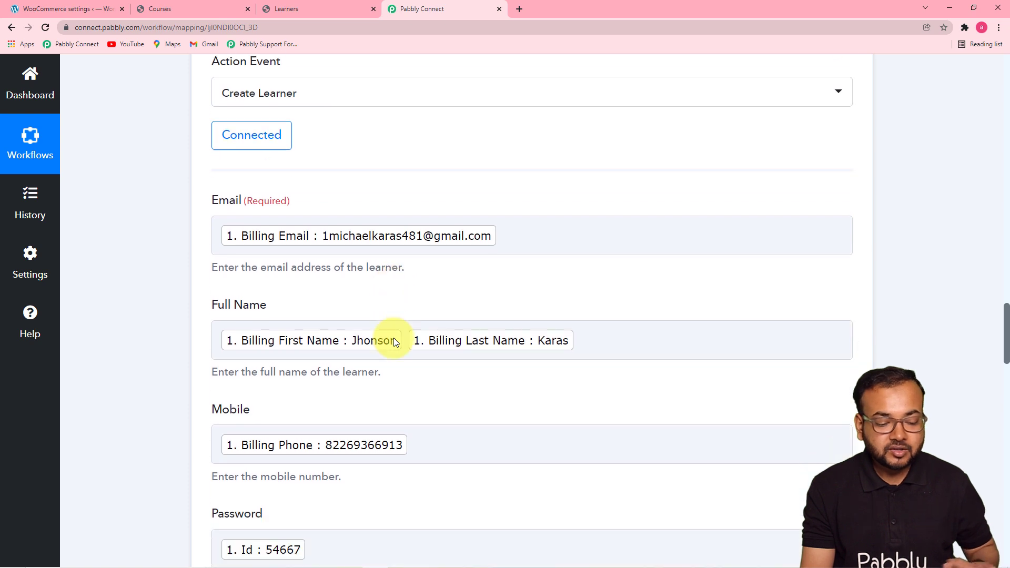
left_click(460, 348)
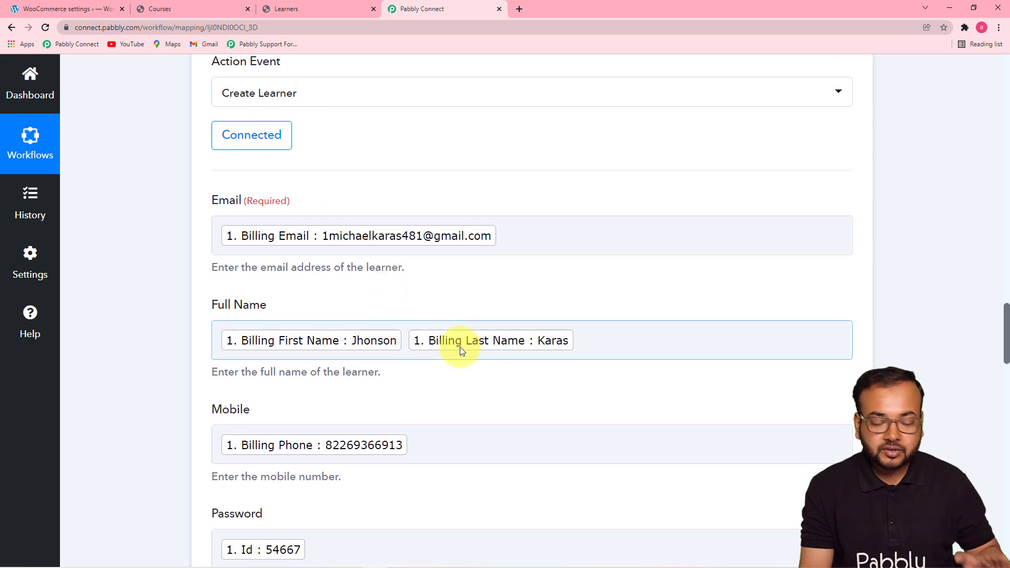
scroll(465, 342, "down", 1)
scroll(465, 342, "down", 4)
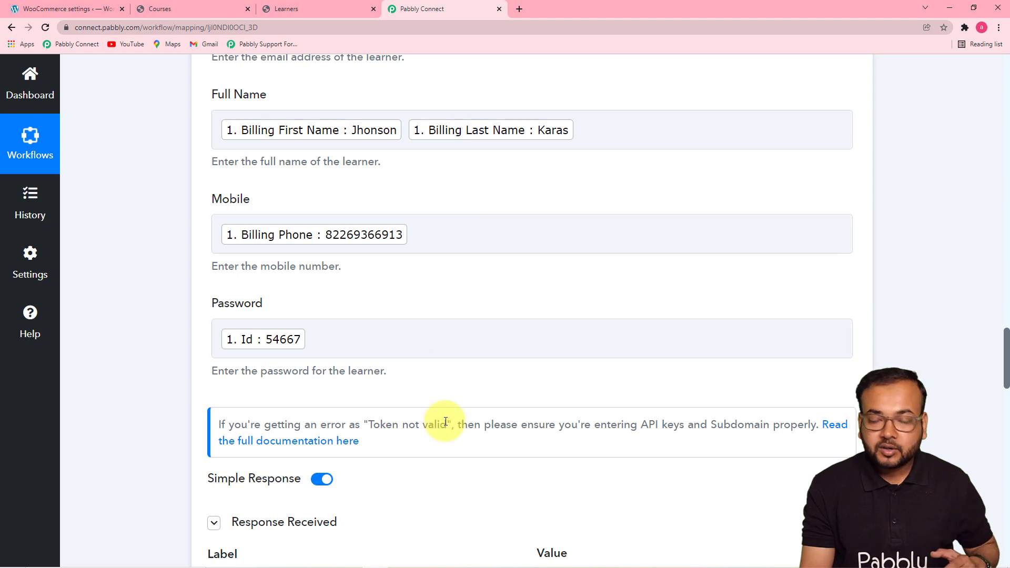
- Review the whole workflow from the WooCommerce Order Updated trigger through the filter and Create Learner to Enroll Learner to Course
left_click_drag(1006, 349, 969, 135)
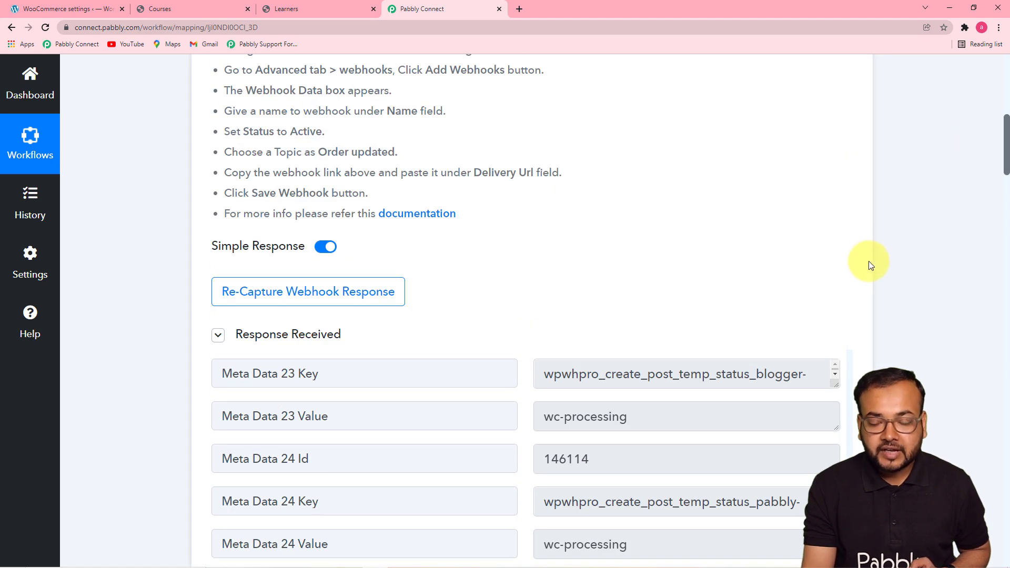
left_click_drag(1005, 163, 1003, 108)
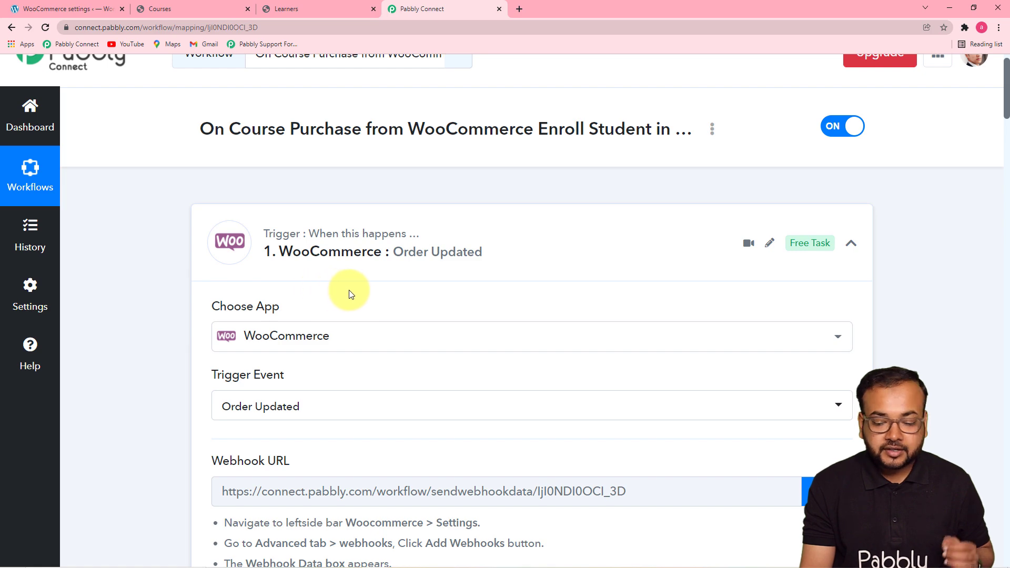
left_click_drag(1005, 100, 1006, 261)
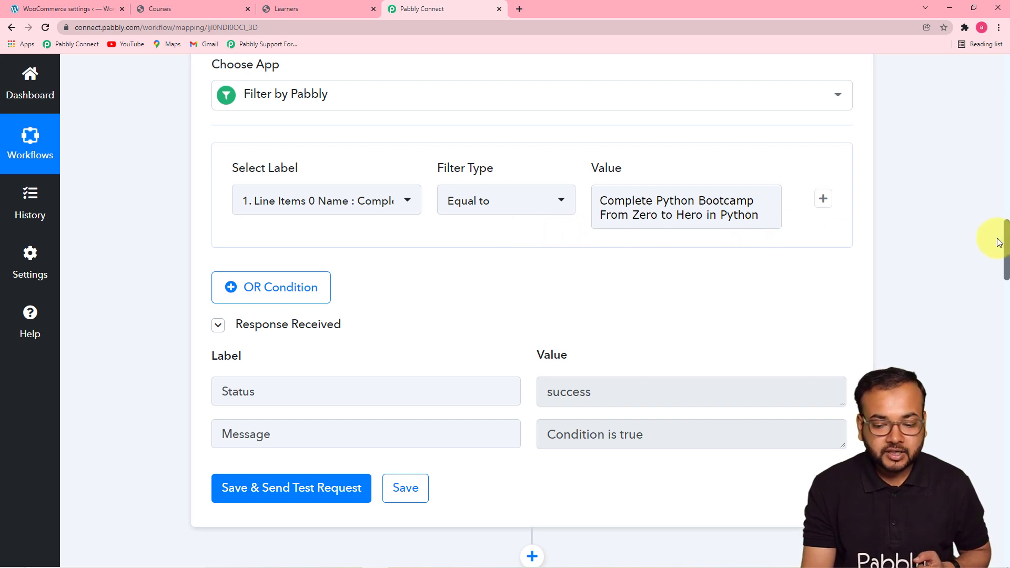
left_click_drag(1006, 243, 1005, 300)
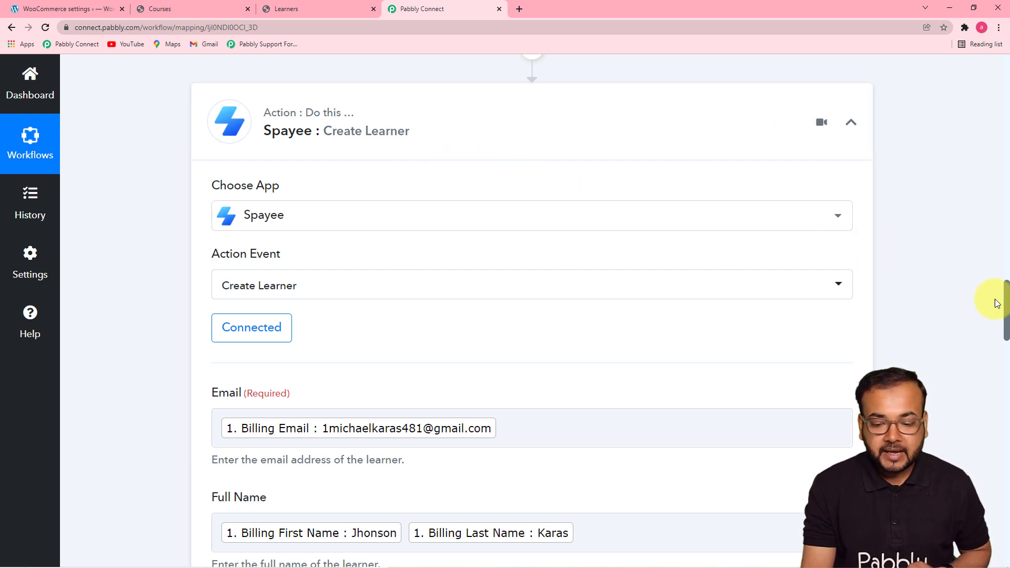
left_click_drag(1008, 295, 1008, 427)
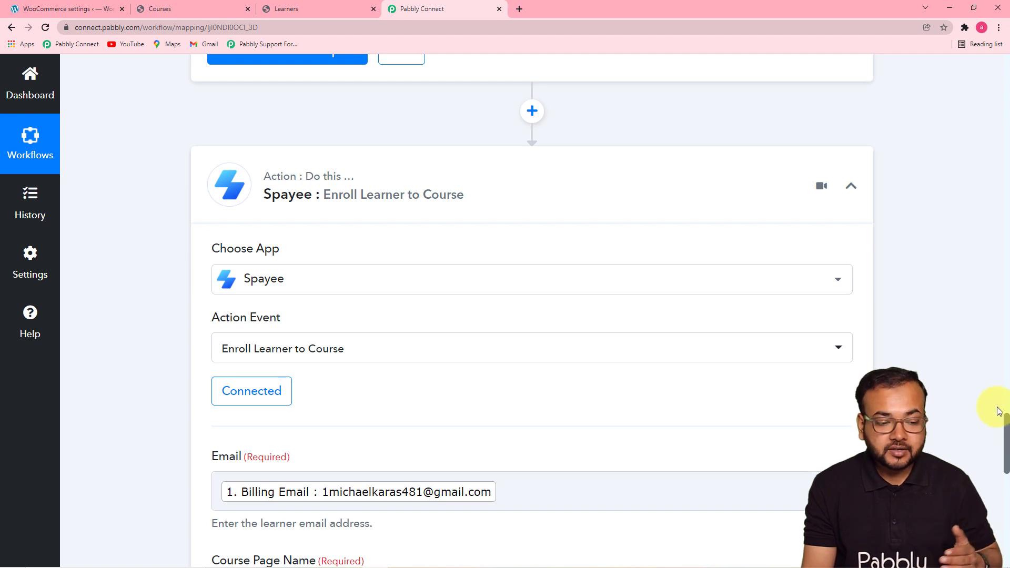
left_click_drag(1007, 421, 1007, 448)
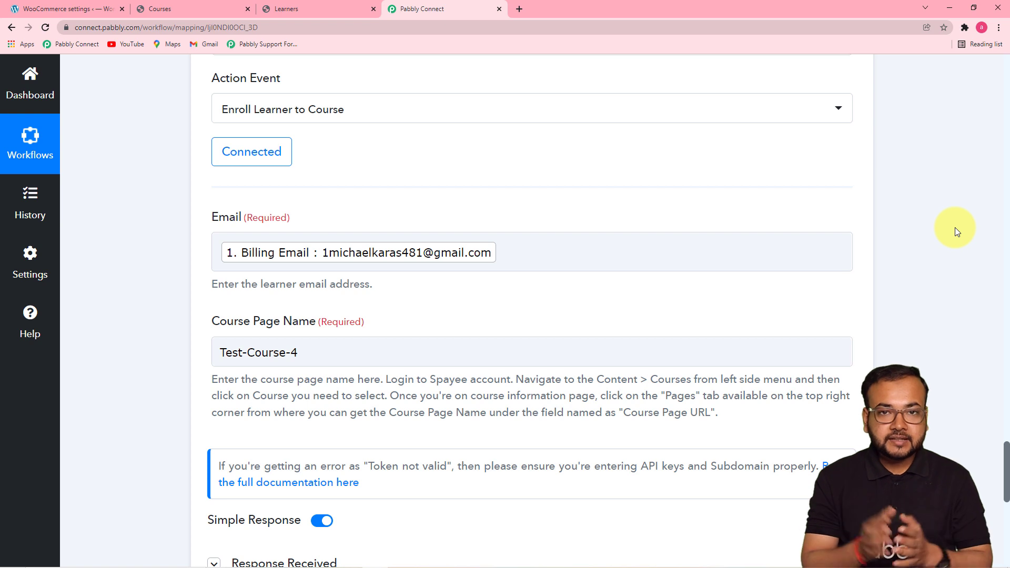